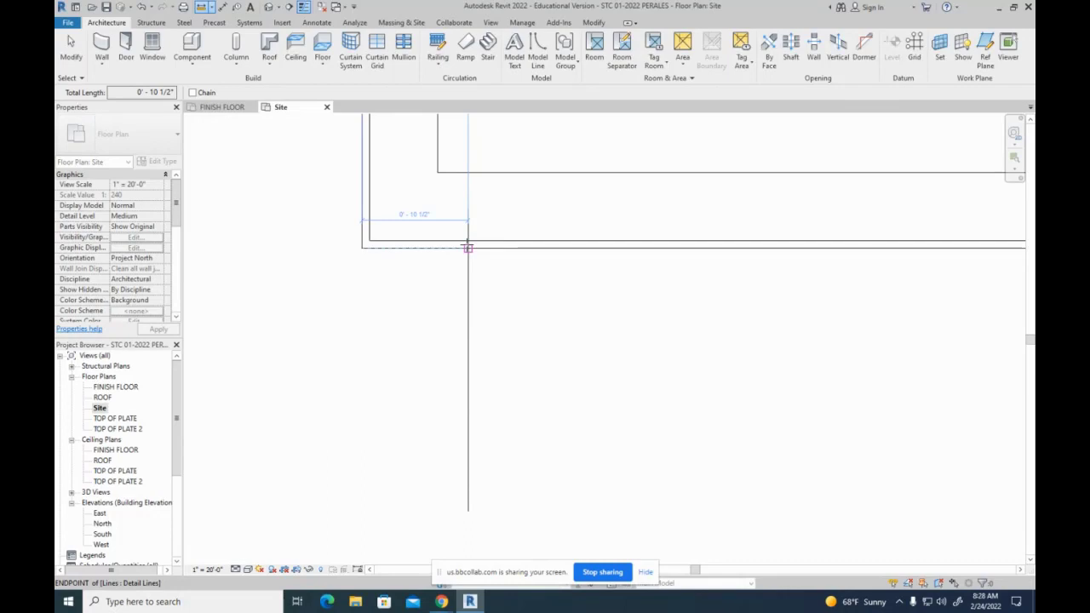
- Measure the horizontal distance from the building's lower-left wall corner to the vertical setback line, and exit the measuring command
left_click(467, 248)
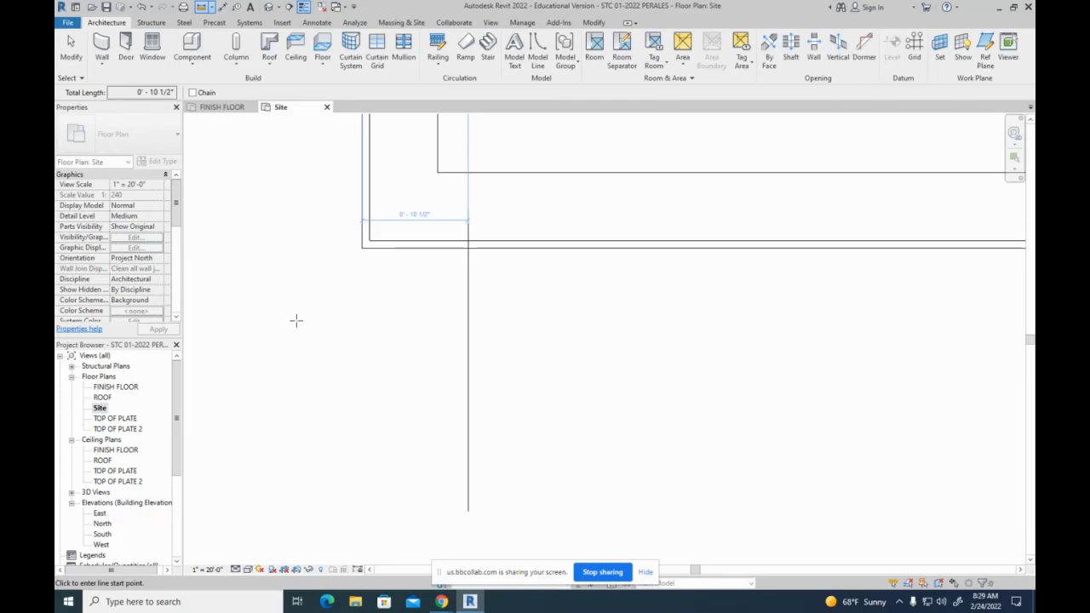
key("Escape")
key("Escape")
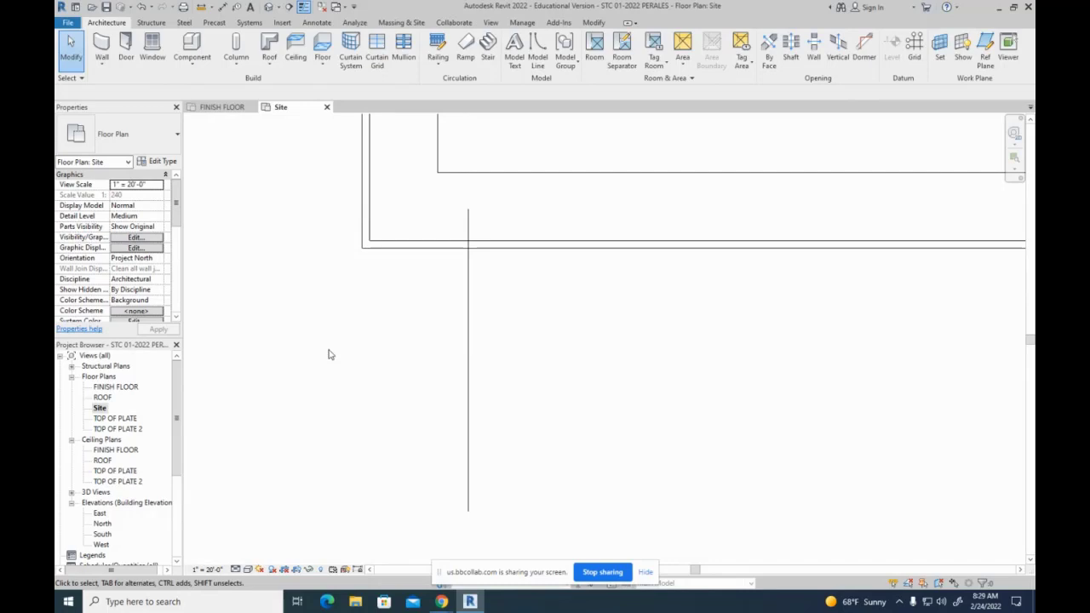
scroll(430, 308, "down", 4)
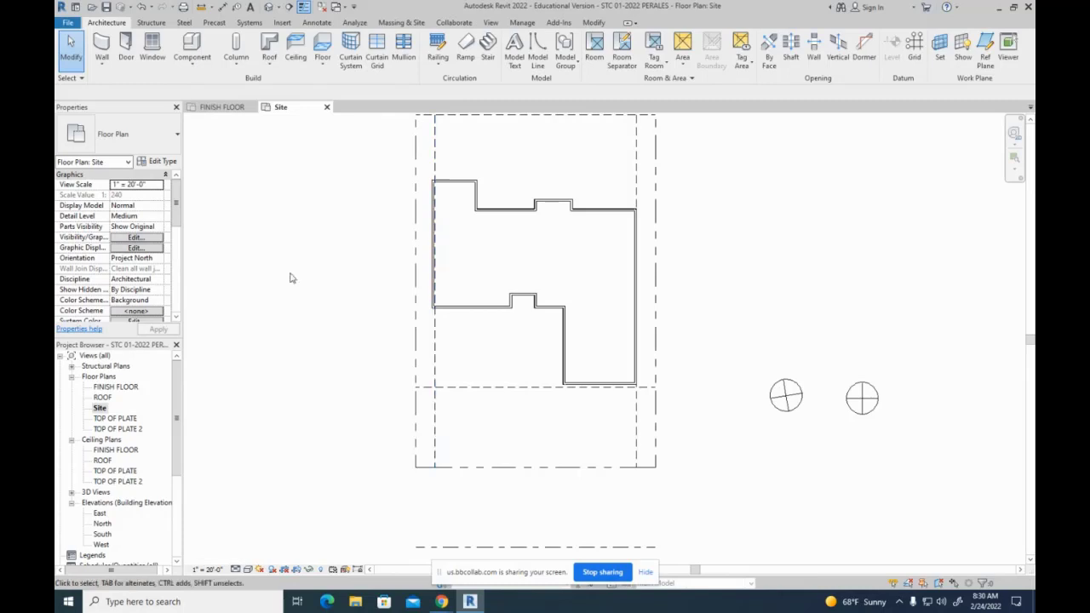
- Switch to the FINISH FLOOR plan and set its detail level to Medium
left_click(219, 107)
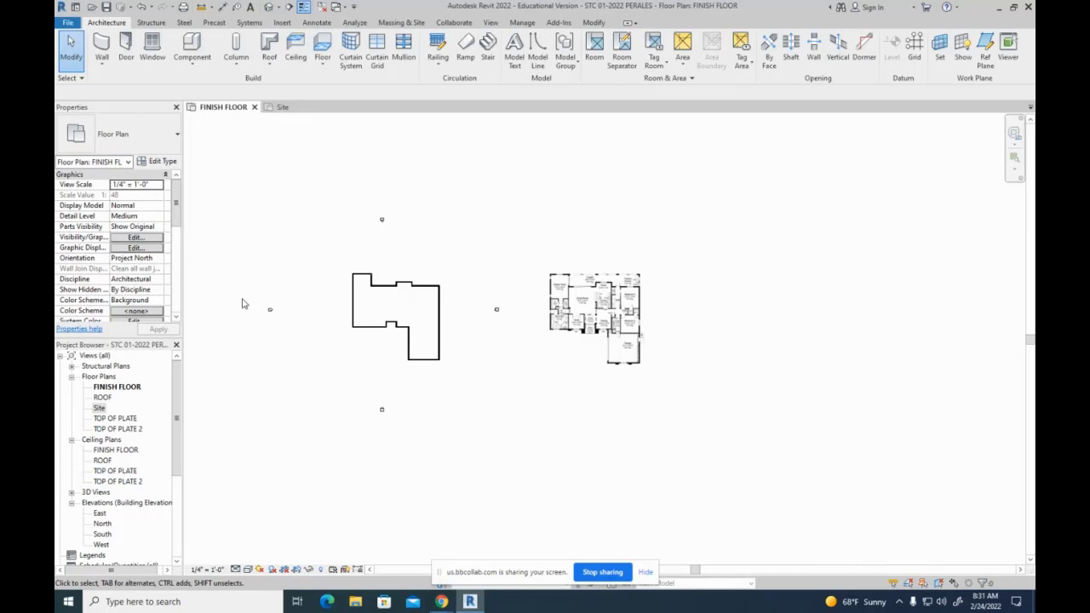
scroll(419, 267, "up", 7)
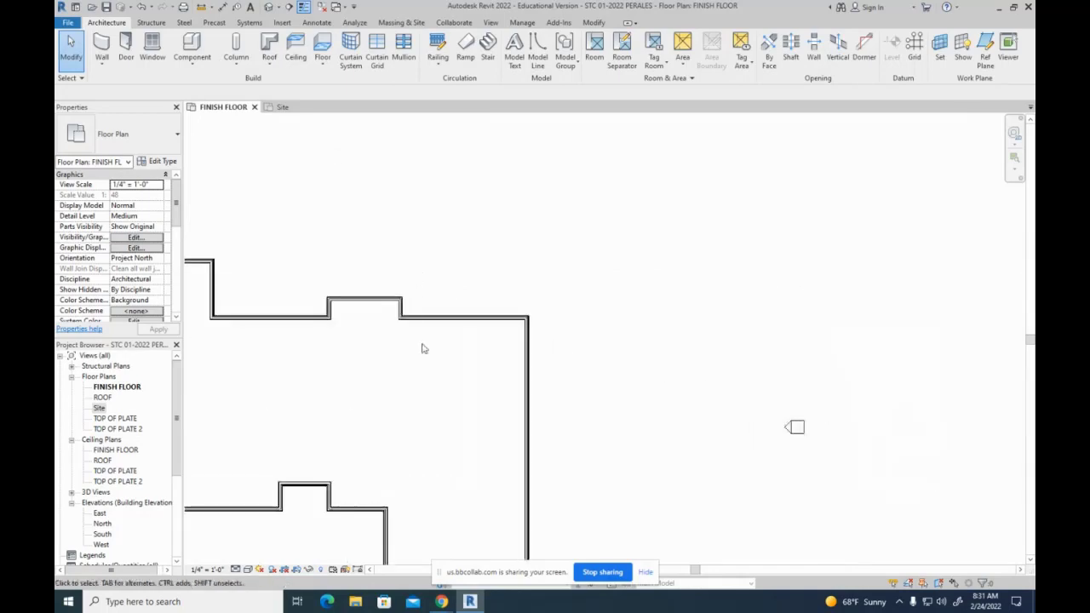
middle_click_drag(421, 349, 490, 343)
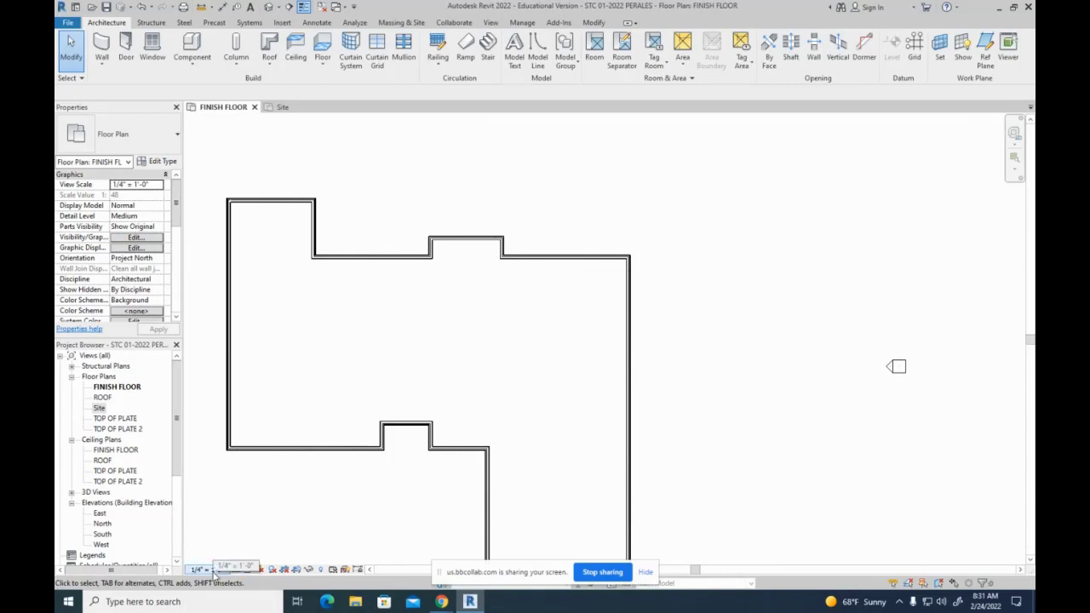
scroll(240, 561, "up", 3)
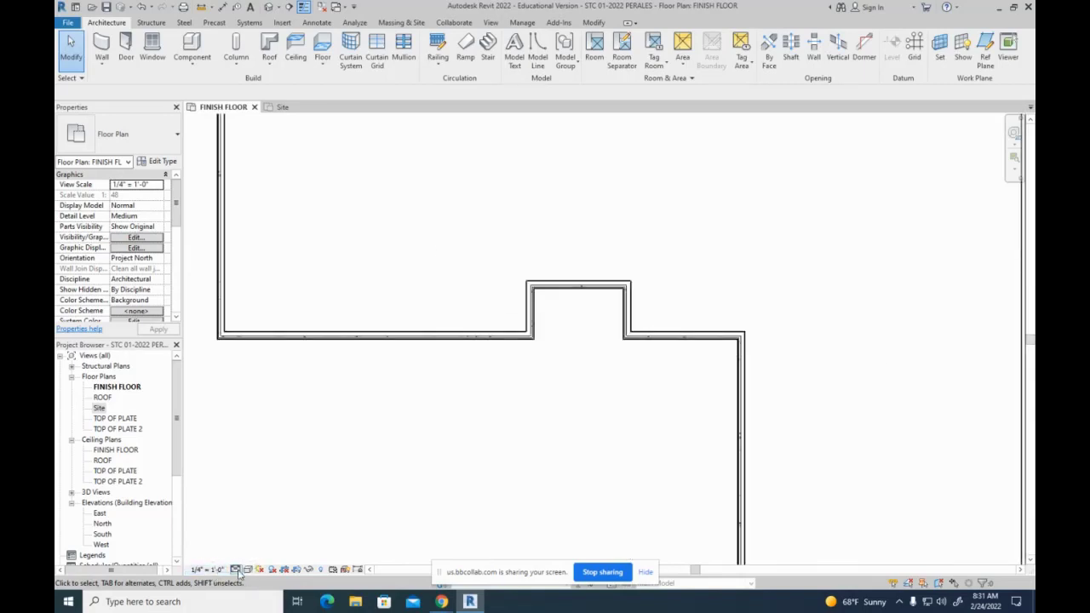
left_click(237, 571)
left_click(249, 549)
- Start an aligned dimension from the outer face of the concrete-hatched layer in the left exterior wall
scroll(318, 345, "up", 5)
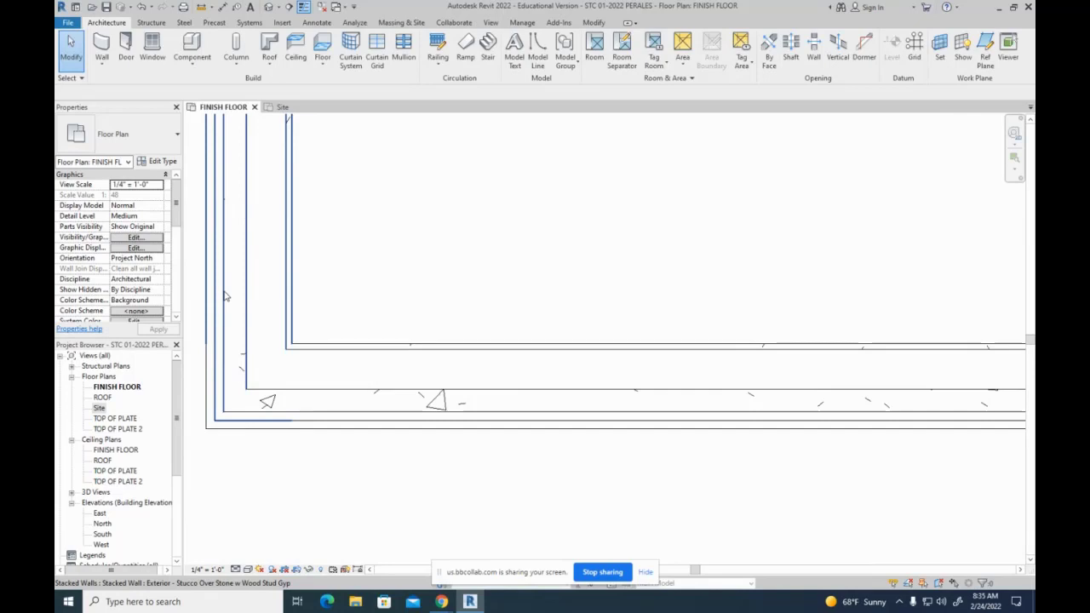
scroll(469, 343, "down", 5)
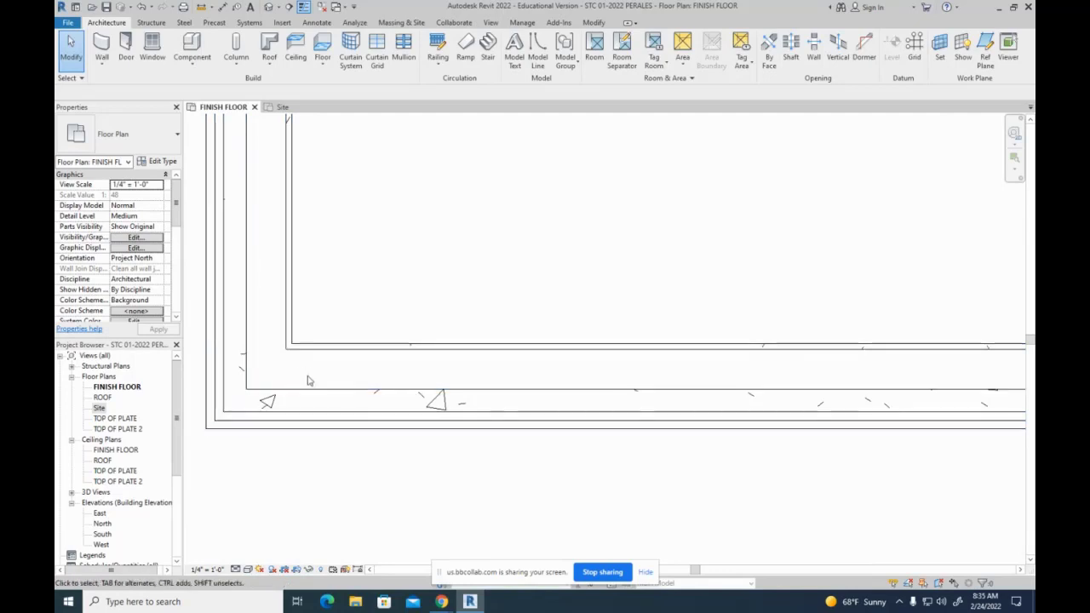
scroll(414, 458, "up", 6)
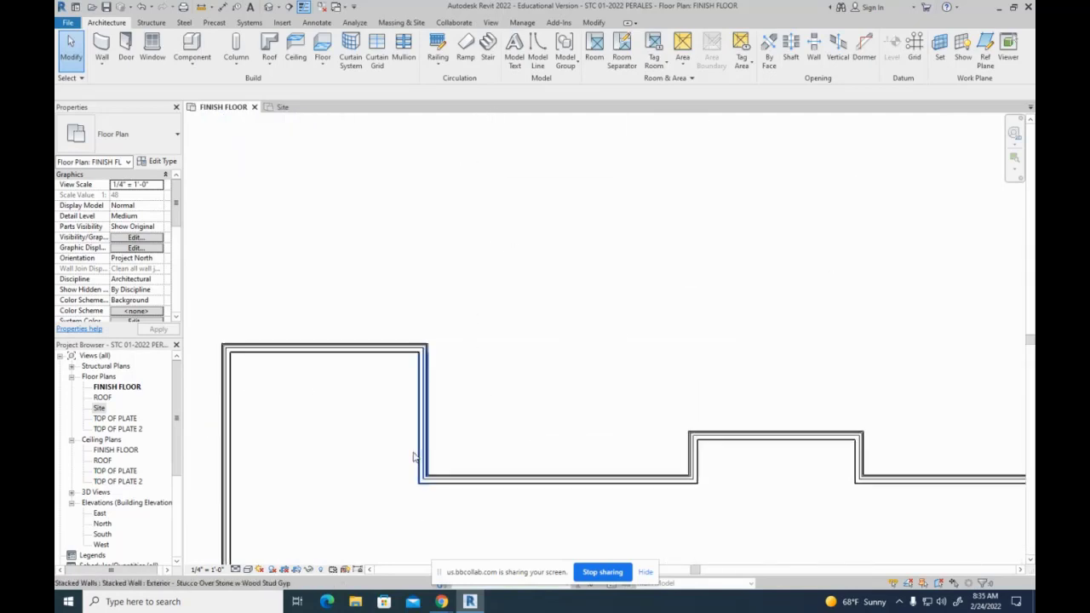
scroll(519, 331, "up", 4)
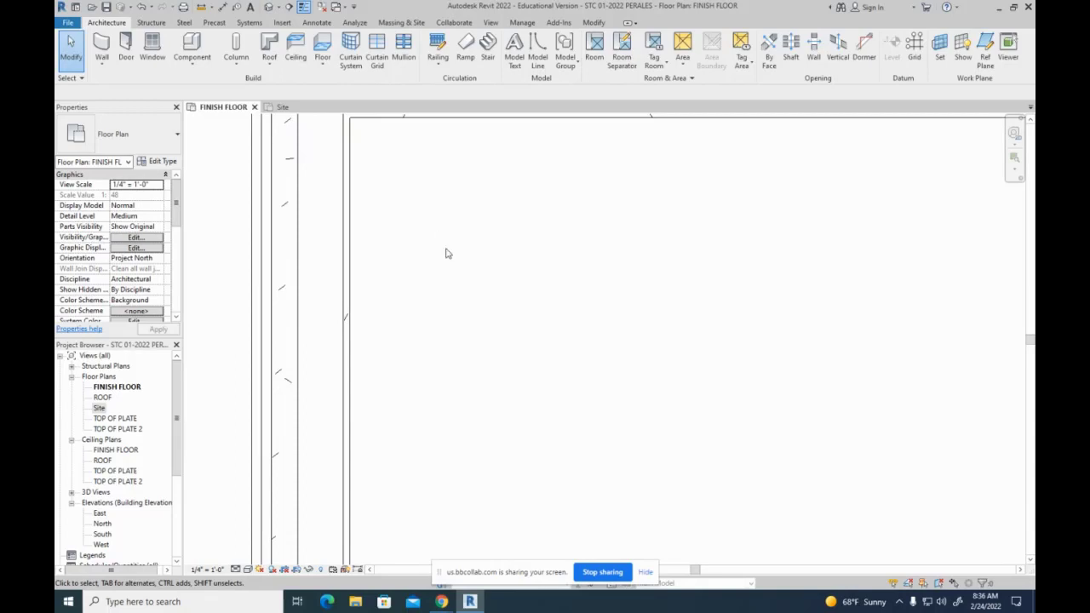
scroll(392, 276, "down", 3)
middle_click_drag(456, 259, 421, 276)
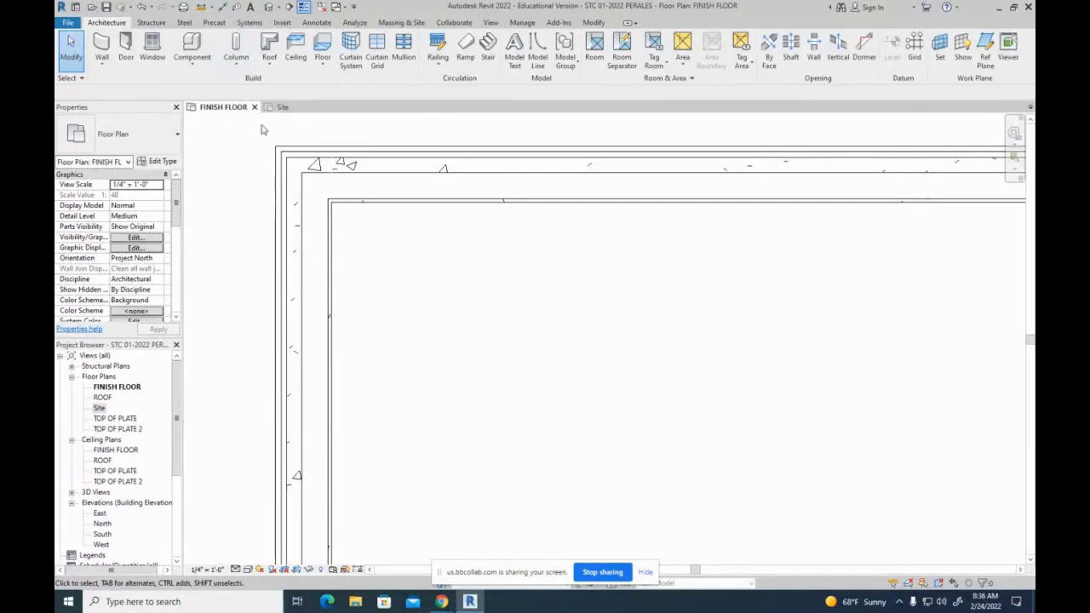
left_click(221, 7)
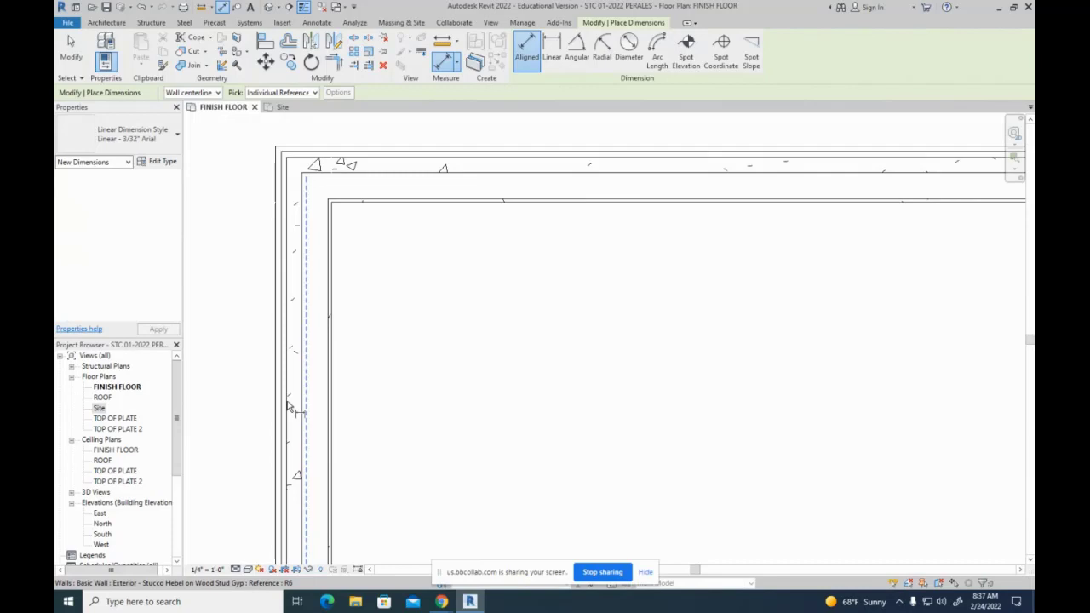
key("Tab")
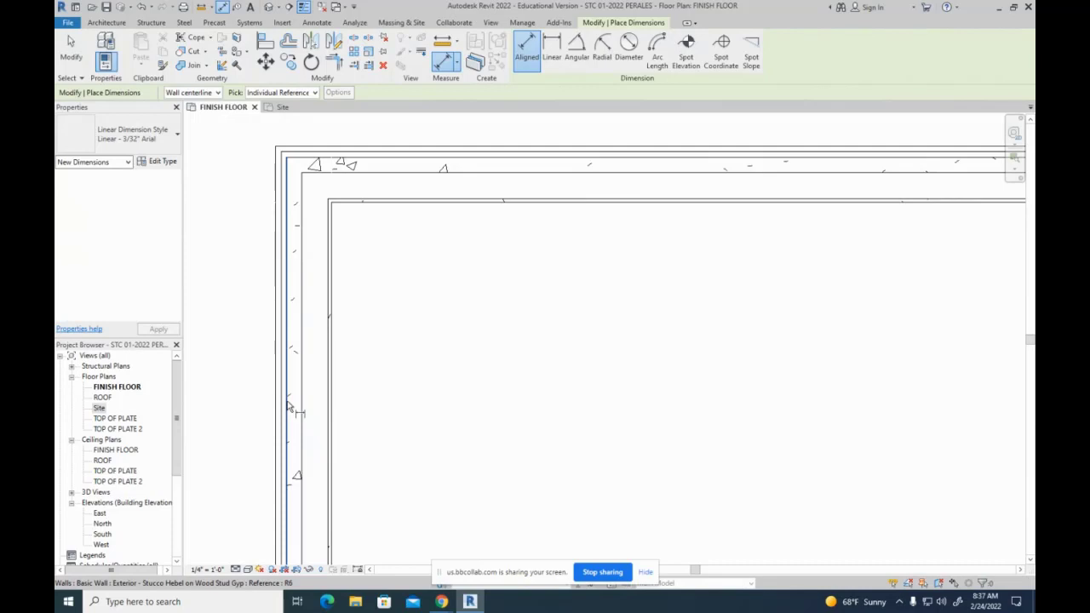
left_click(288, 408)
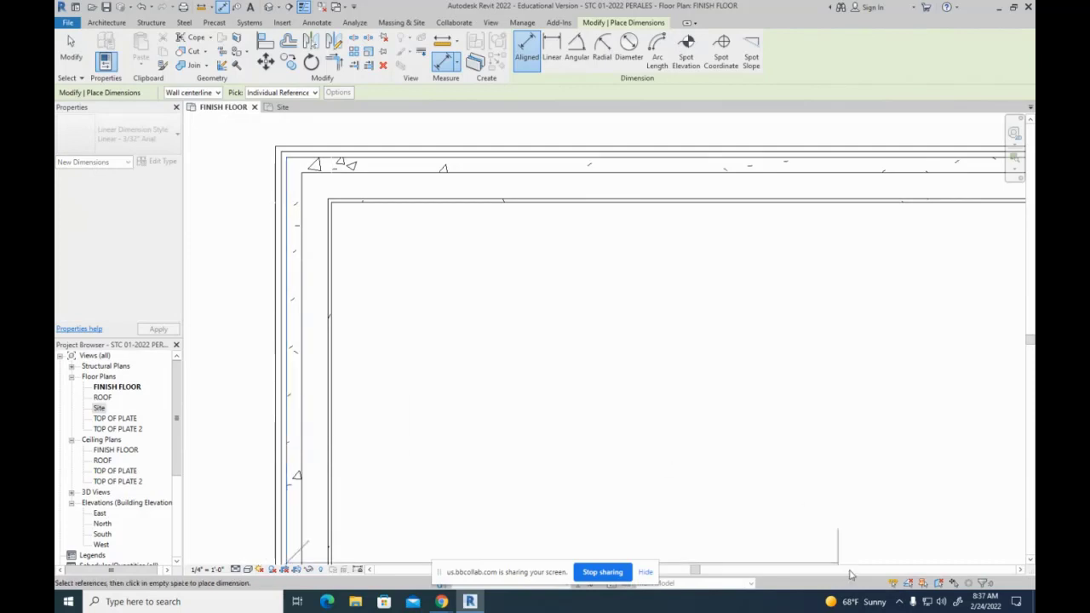
- Pick the matching layer face of the right exterior wall, place the overall width dimension above the building, and end the command
scroll(531, 374, "down", 8)
scroll(662, 406, "down", 2)
middle_click_drag(735, 402, 407, 299)
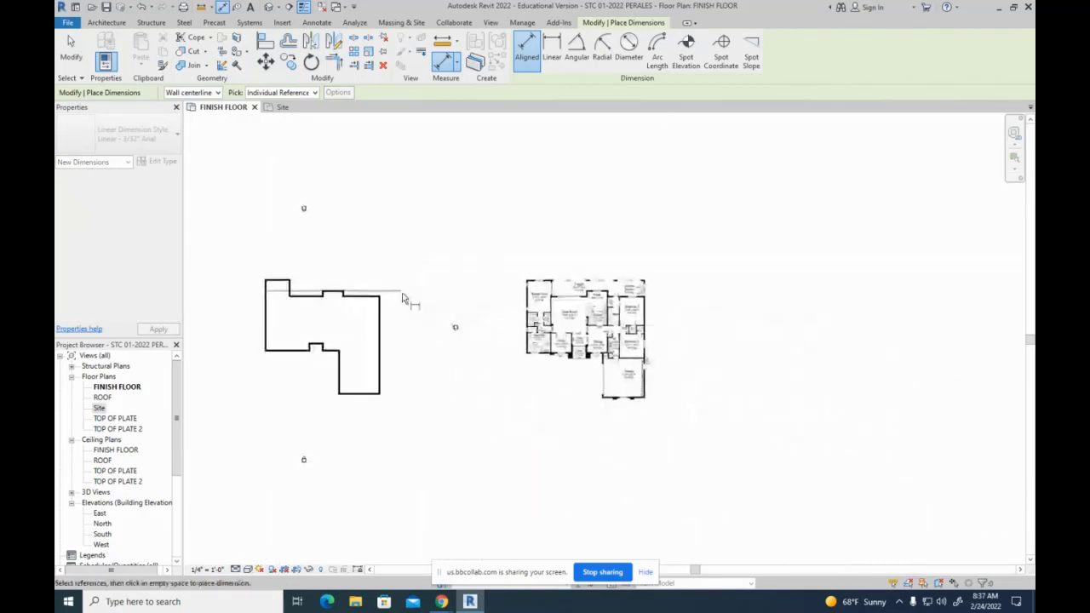
scroll(364, 289, "up", 8)
middle_click_drag(241, 196, 414, 281)
scroll(414, 279, "down", 3)
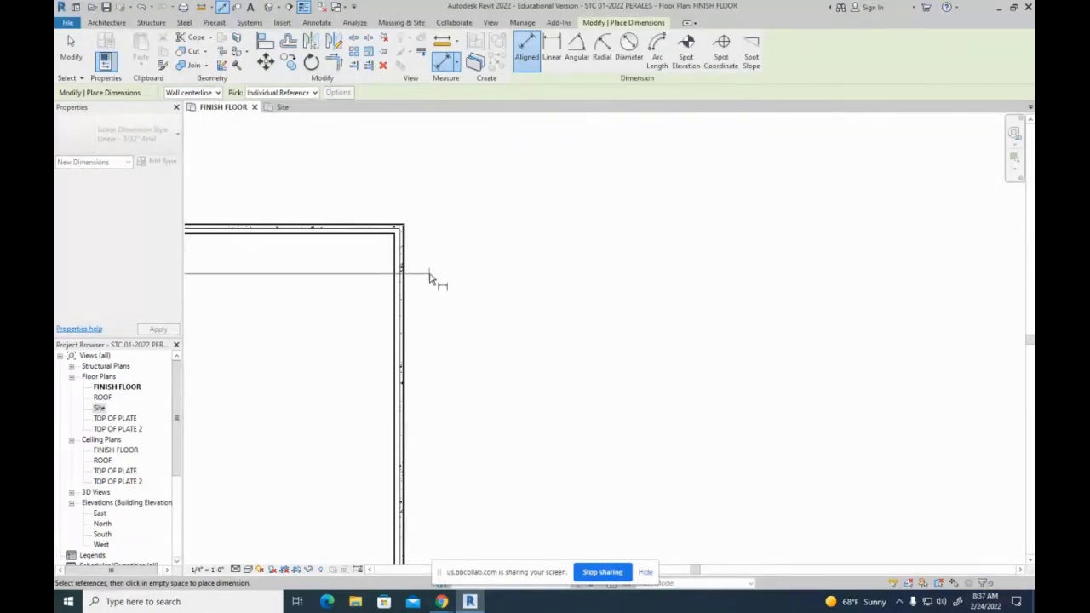
scroll(431, 290, "up", 6)
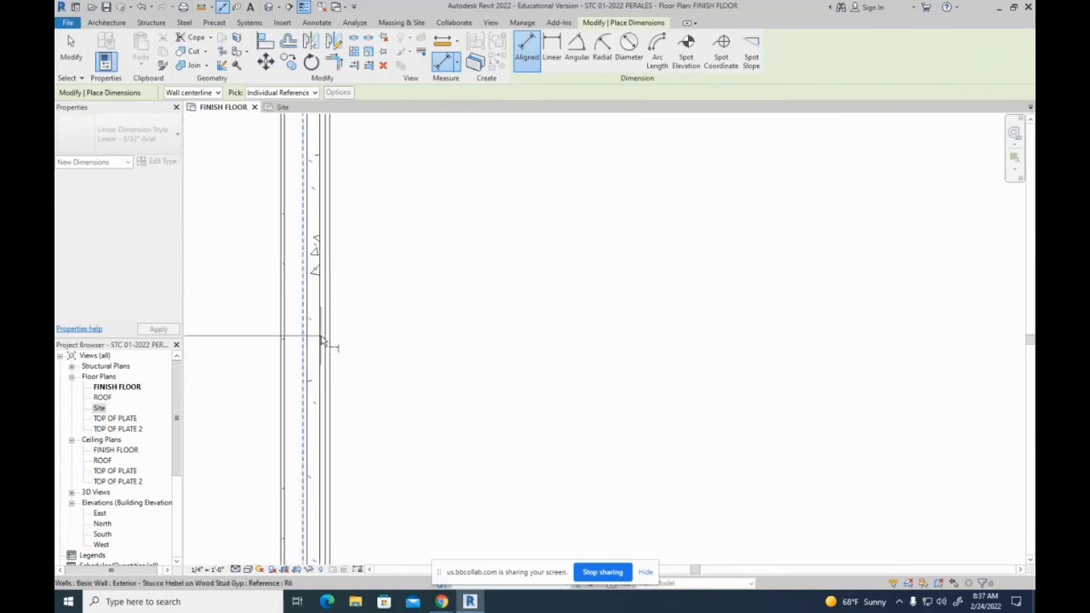
scroll(321, 340, "down", 2)
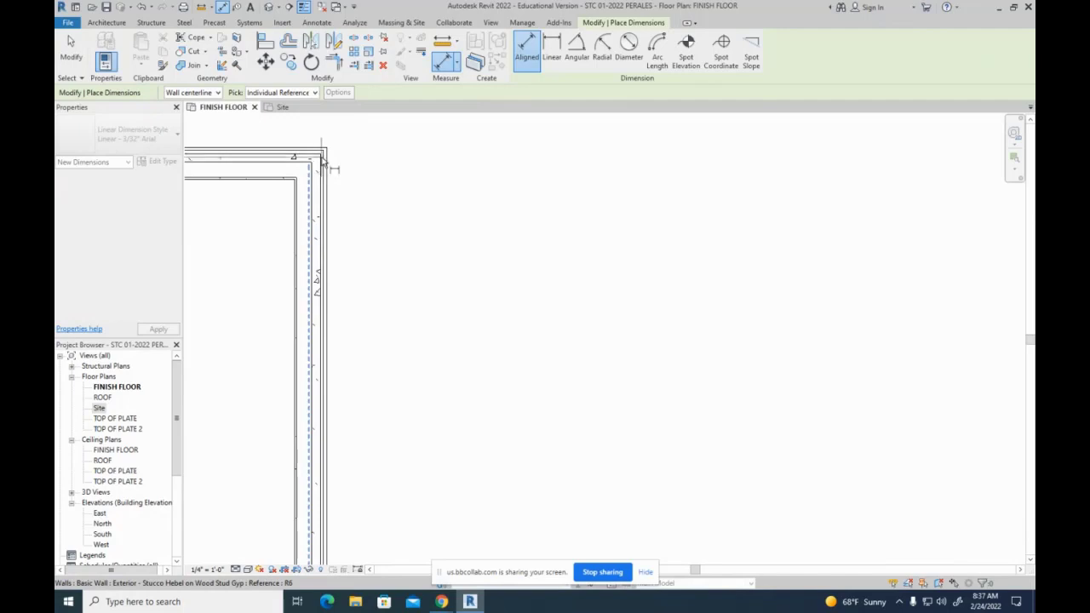
scroll(408, 213, "up", 3)
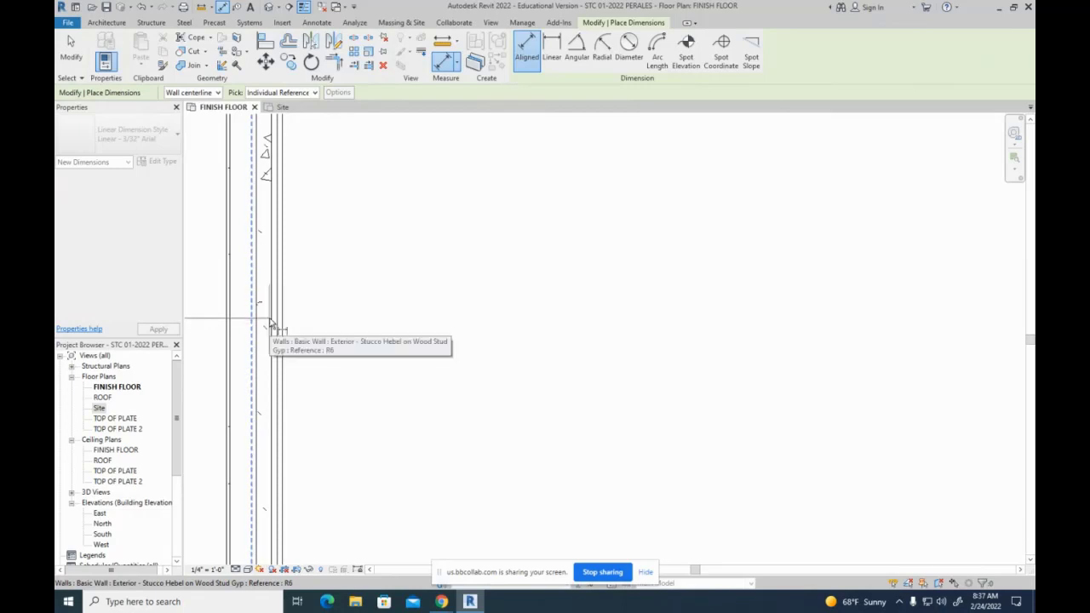
scroll(270, 326, "down", 3)
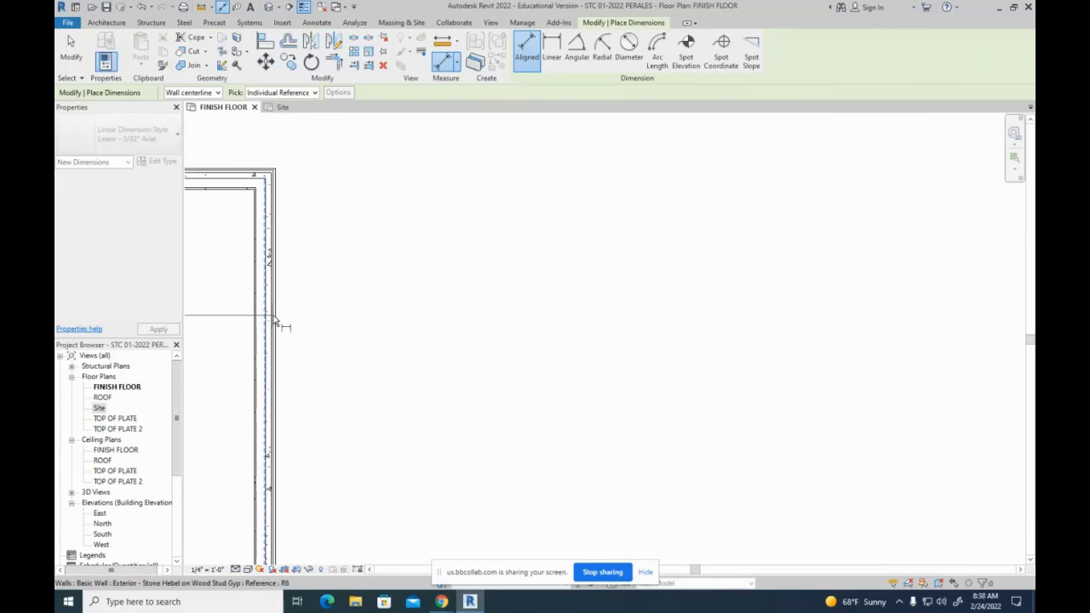
scroll(273, 321, "up", 2)
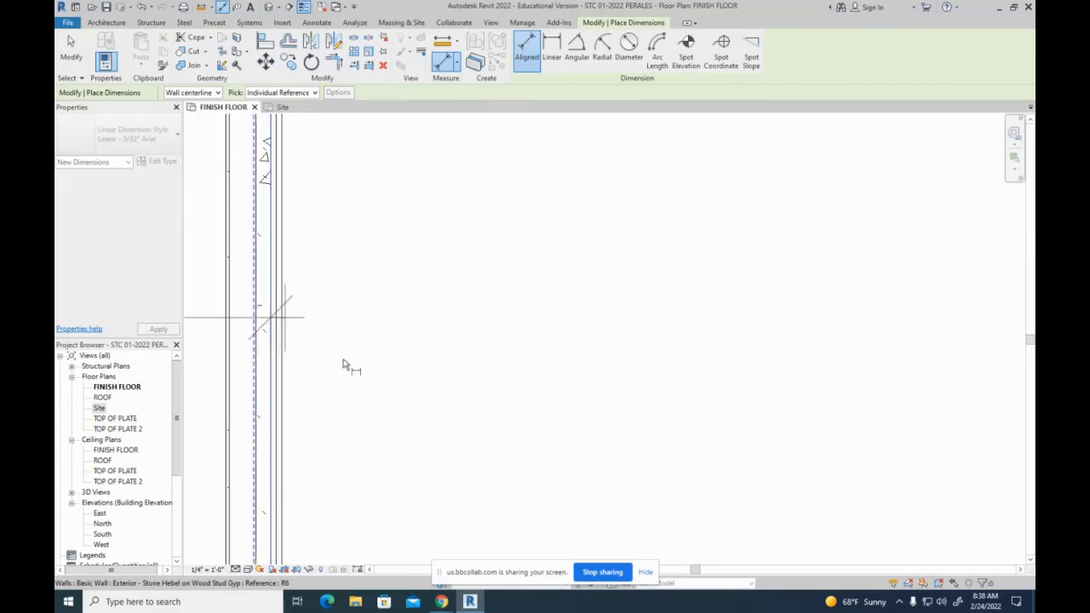
scroll(383, 336, "down", 5)
scroll(444, 270, "down", 3)
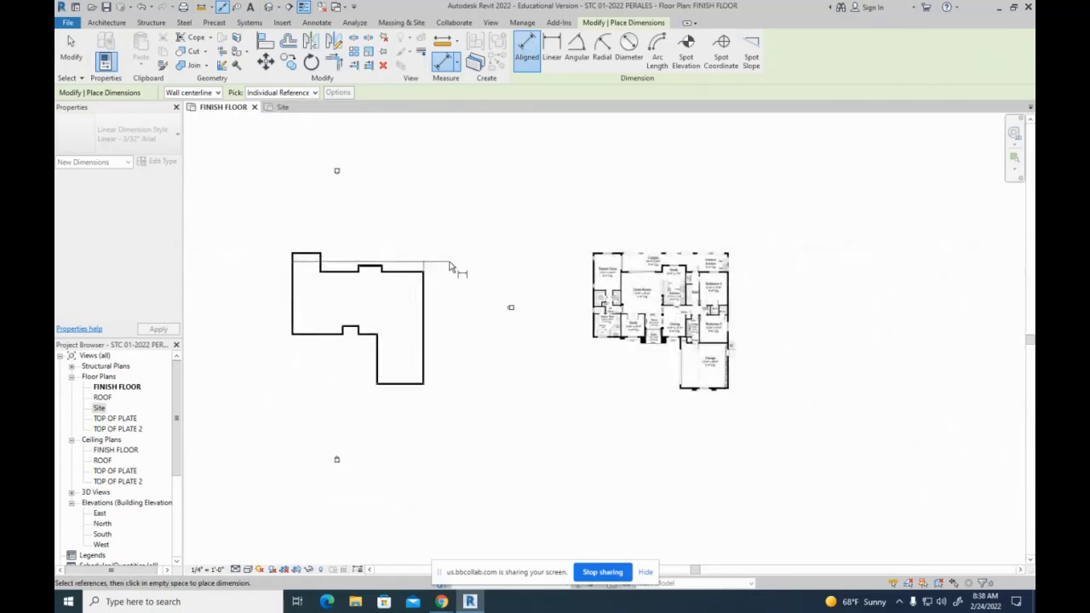
left_click(438, 214)
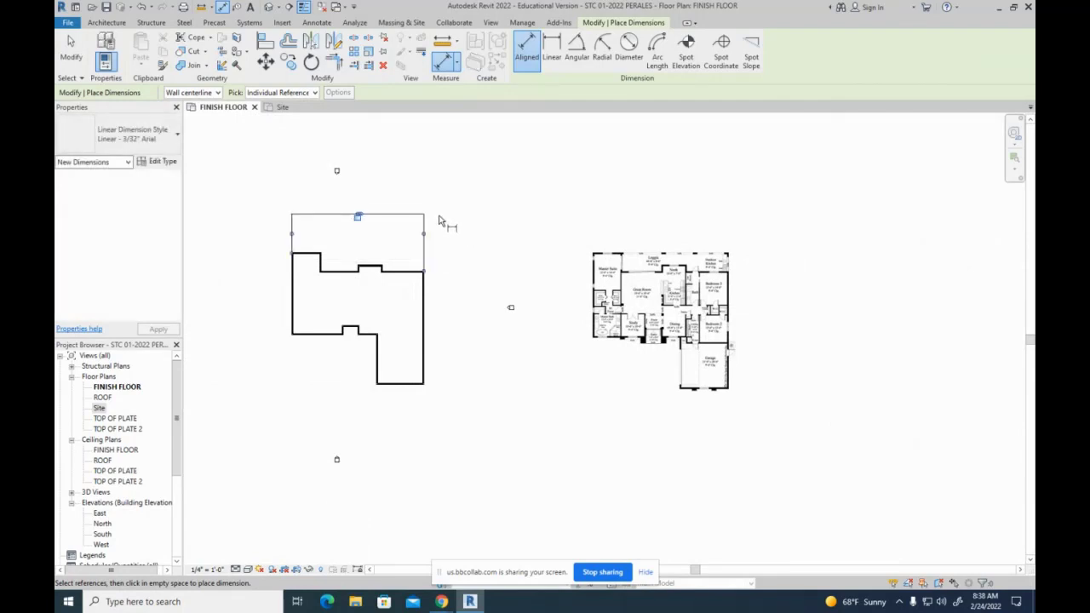
key("Escape")
key("Escape")
key("Escape")
- Examine the text of the overall width dimension above the building
scroll(361, 217, "up", 4)
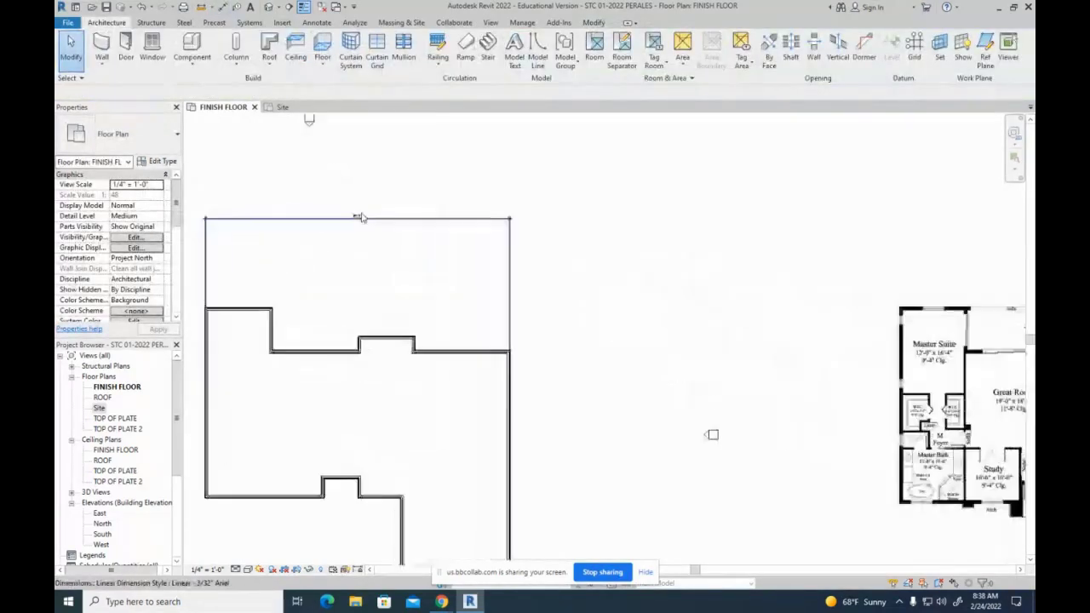
scroll(361, 217, "up", 5)
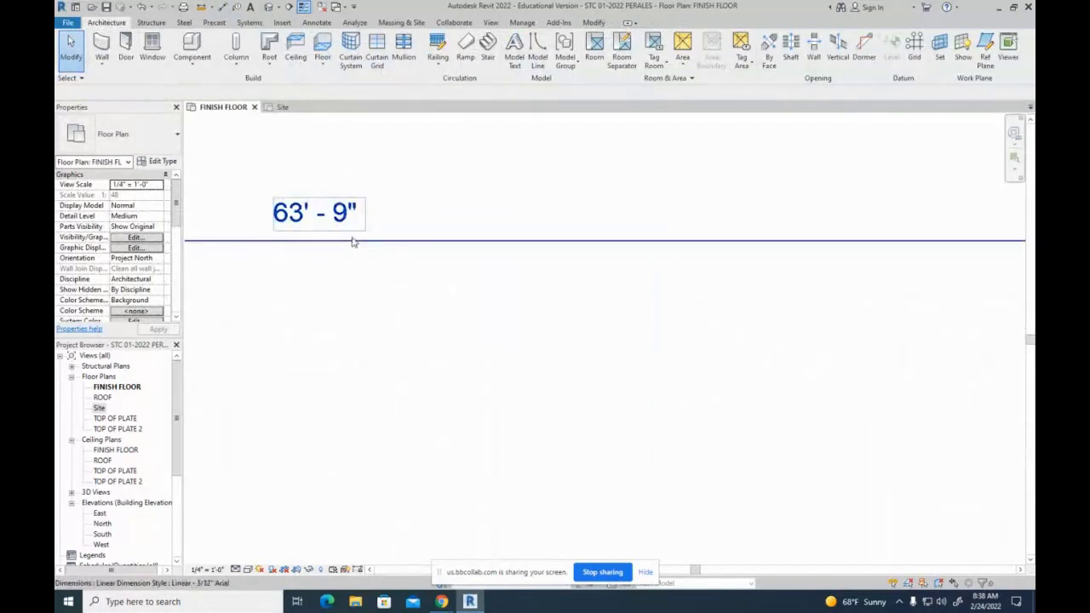
right_click(549, 236)
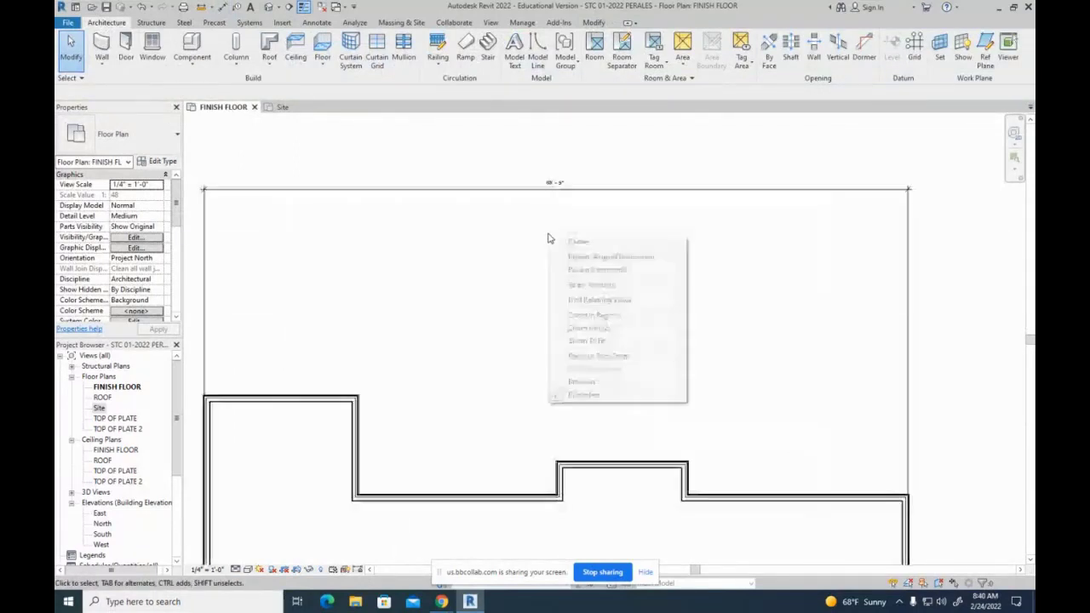
left_click(558, 200)
scroll(564, 206, "up", 7)
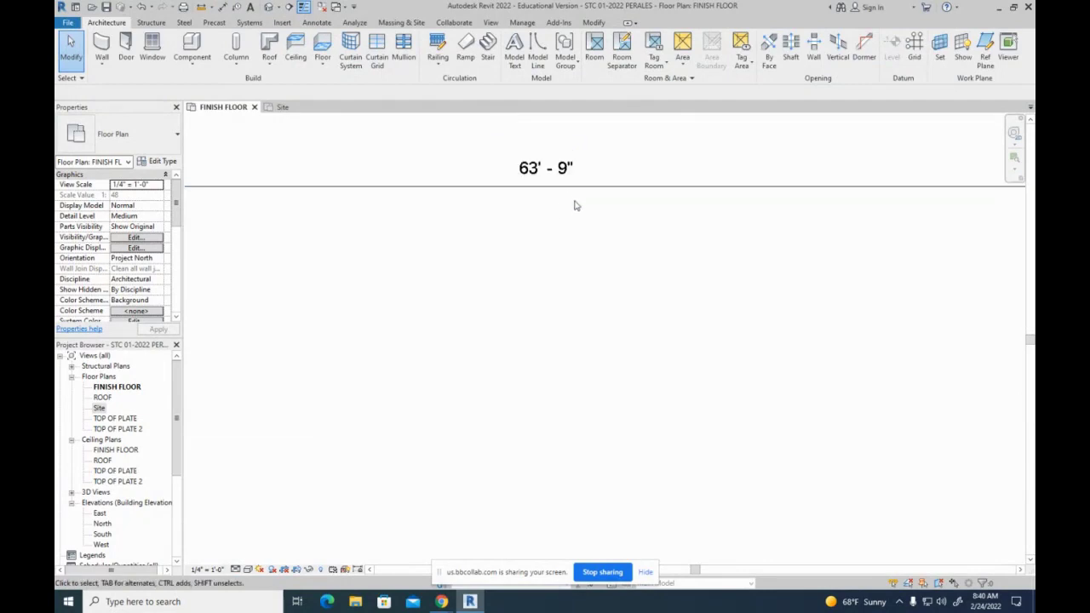
scroll(576, 204, "down", 5)
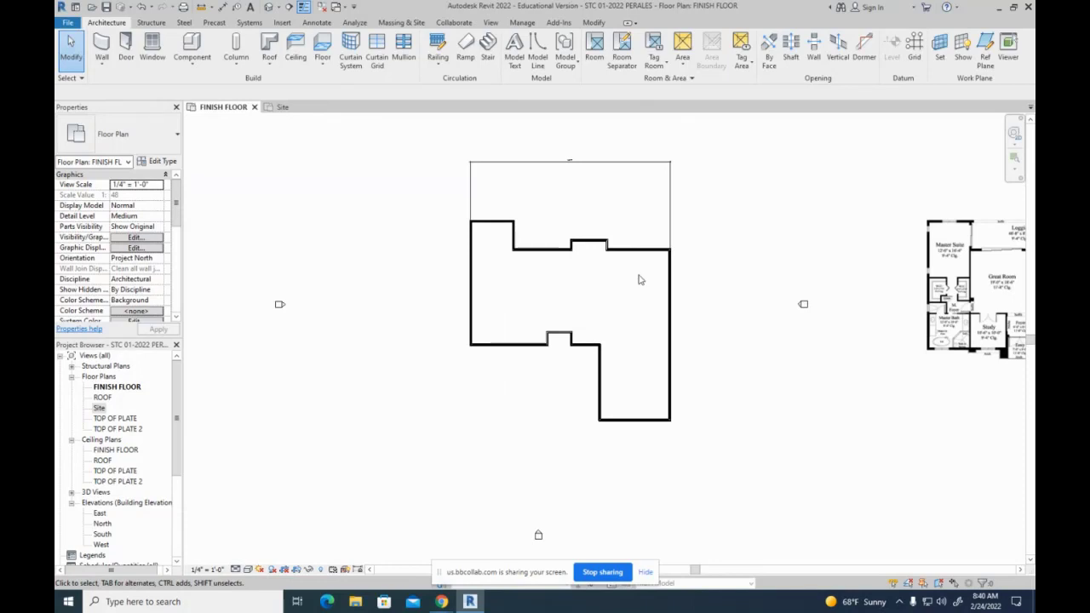
- Start a second aligned dimension from the outer face of the concrete-hatched layer in the left exterior wall
left_click(224, 9)
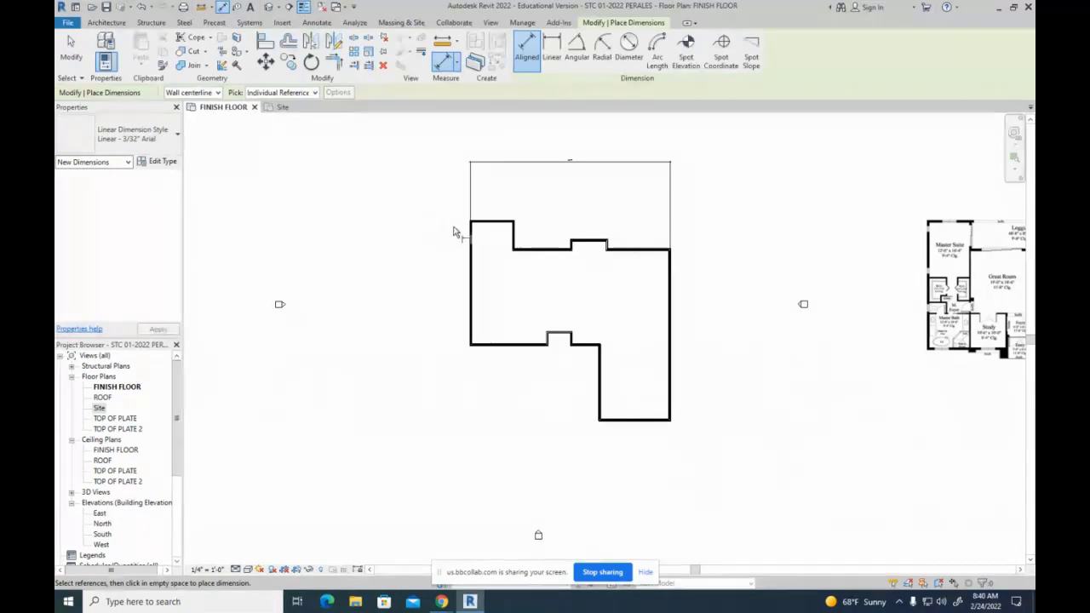
scroll(473, 226, "up", 5)
scroll(511, 236, "up", 3)
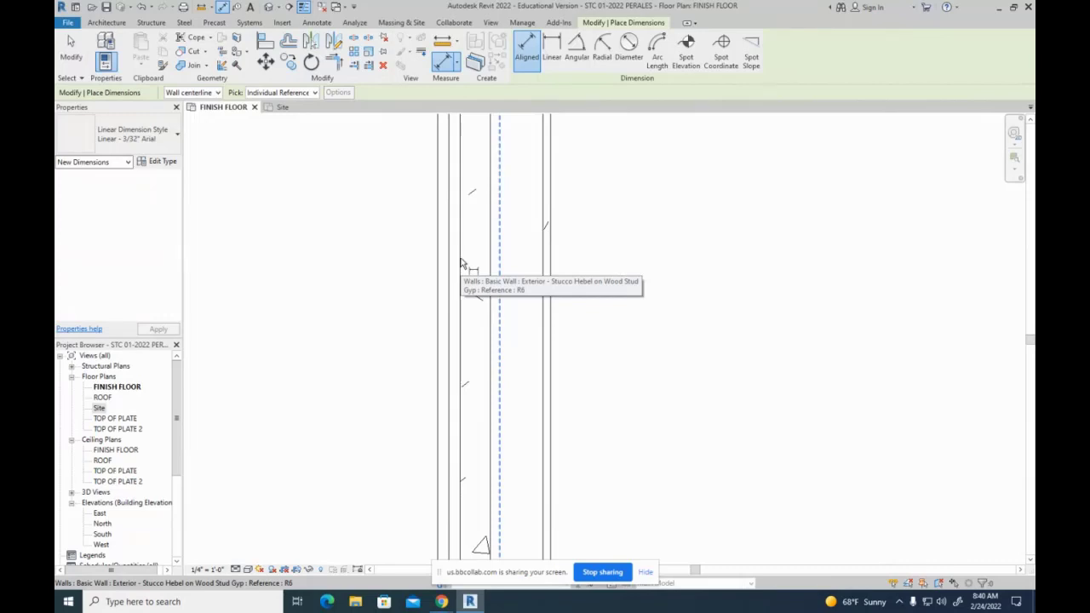
key("Tab")
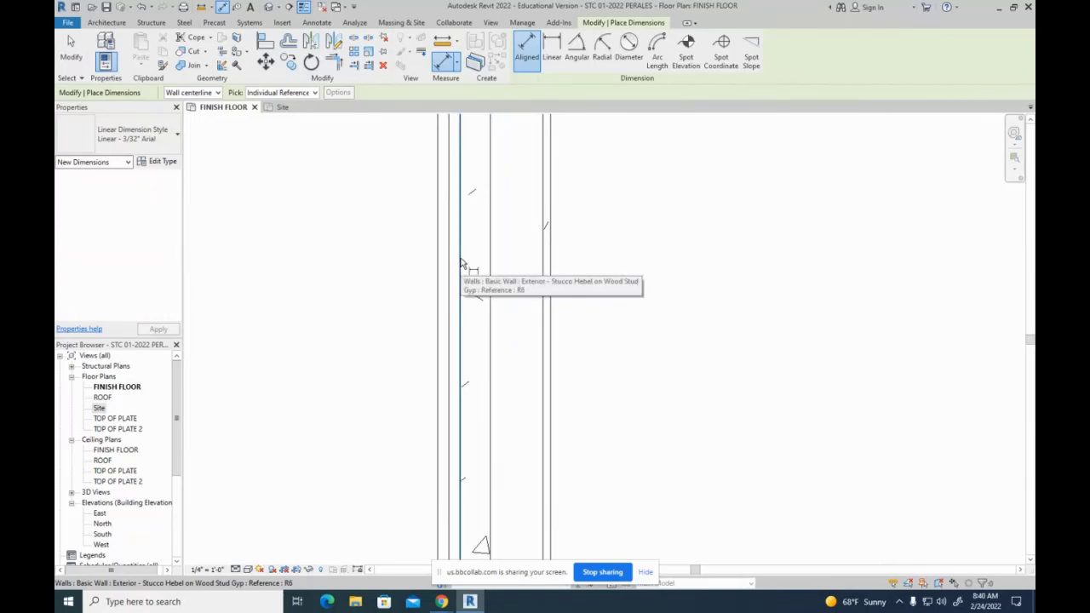
left_click(461, 263)
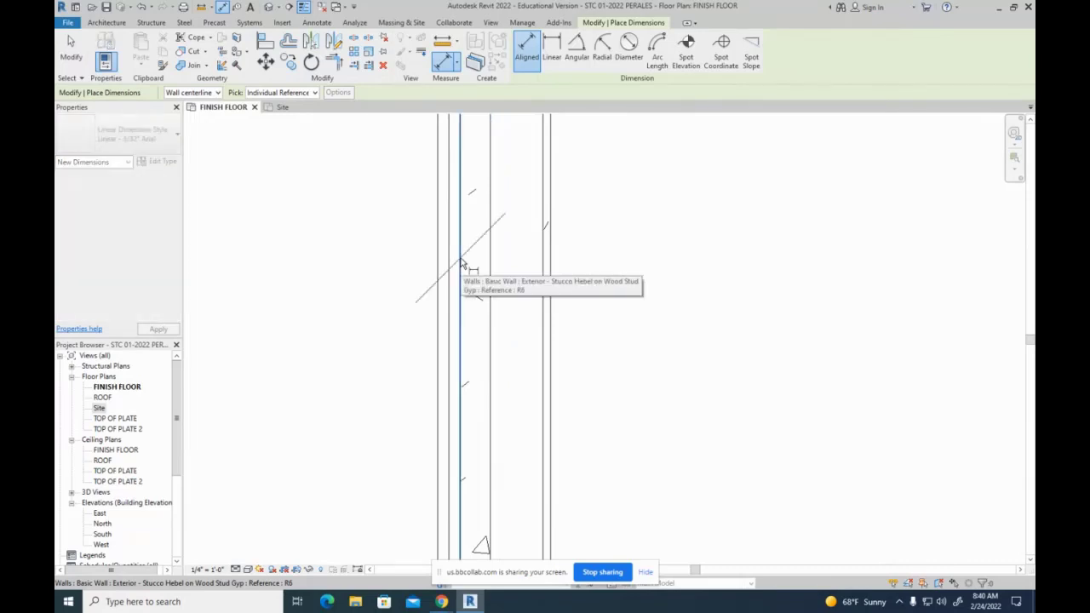
right_click(446, 268)
left_click(521, 235)
scroll(526, 236, "down", 6)
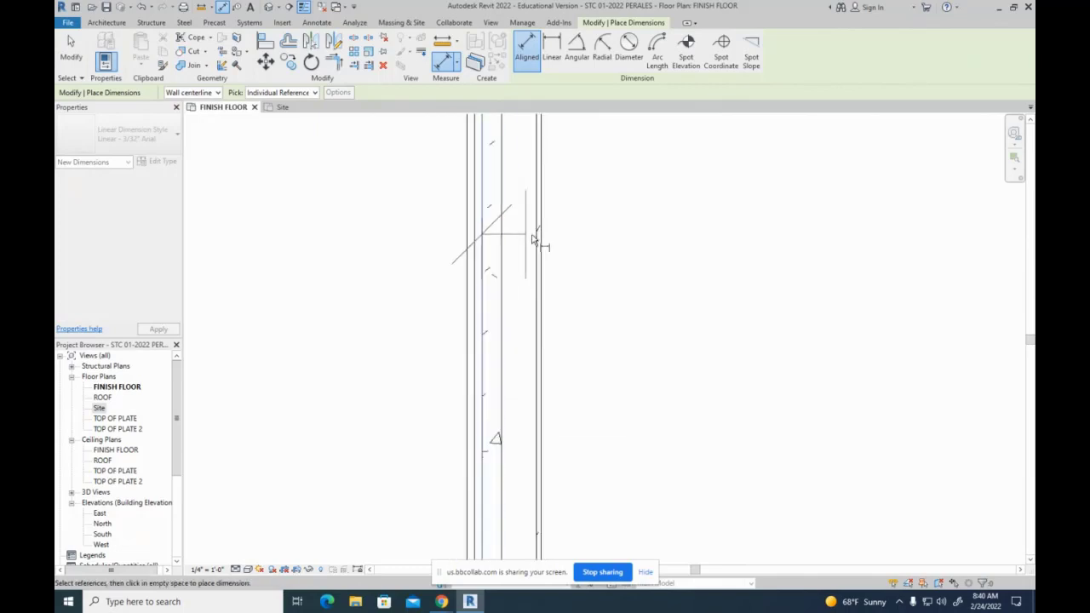
- Add the matching layer face of the upper-left projection's right side wall to the dimension string
scroll(620, 297, "up", 3)
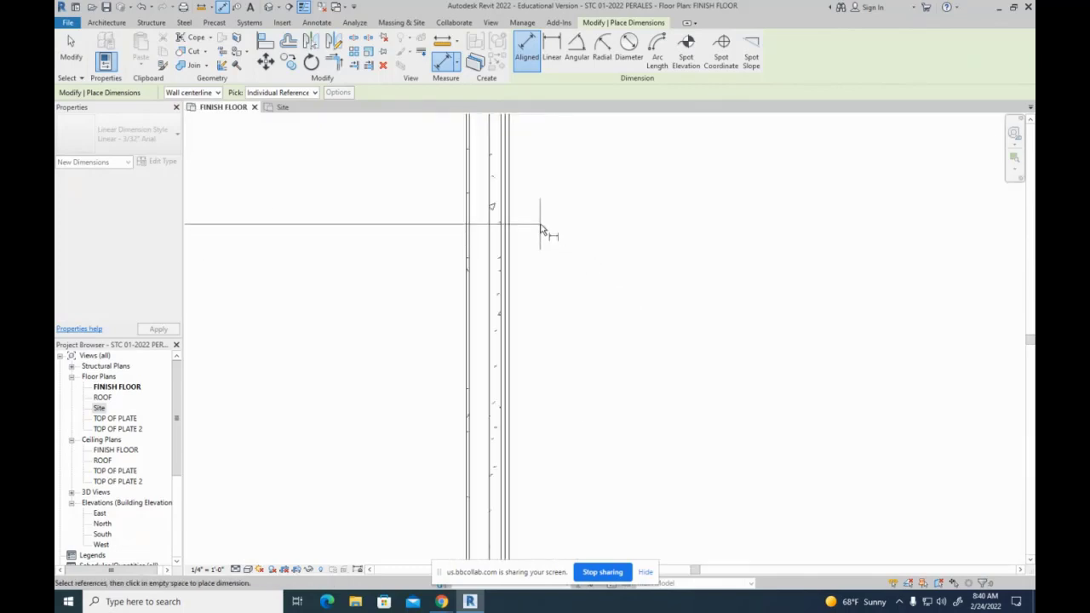
scroll(512, 210, "up", 1)
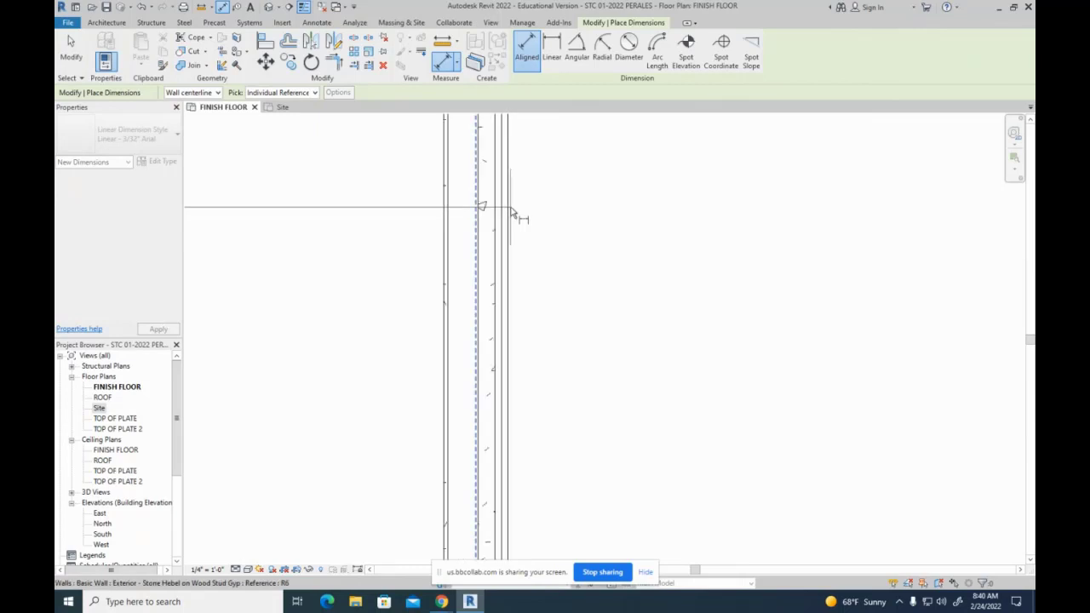
scroll(632, 342, "down", 1)
scroll(632, 352, "down", 3)
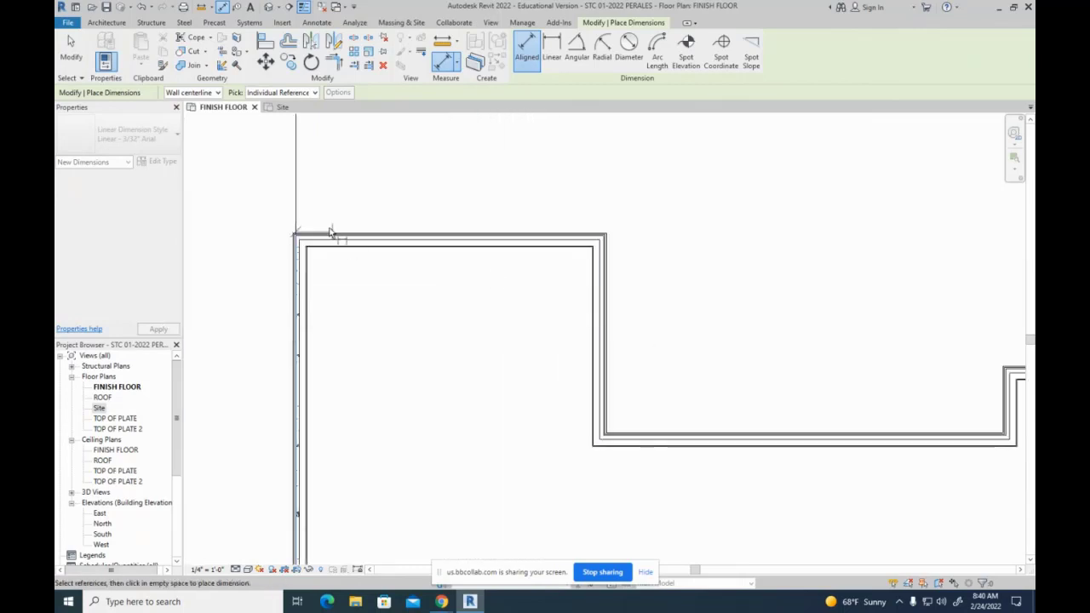
scroll(649, 392, "up", 3)
scroll(644, 385, "up", 2)
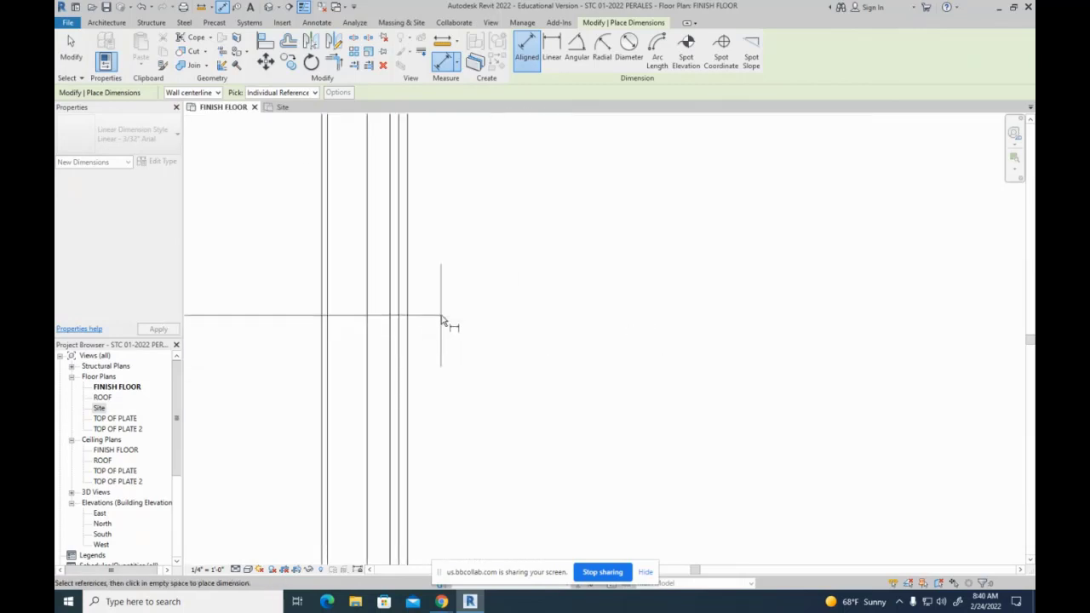
left_click(391, 305)
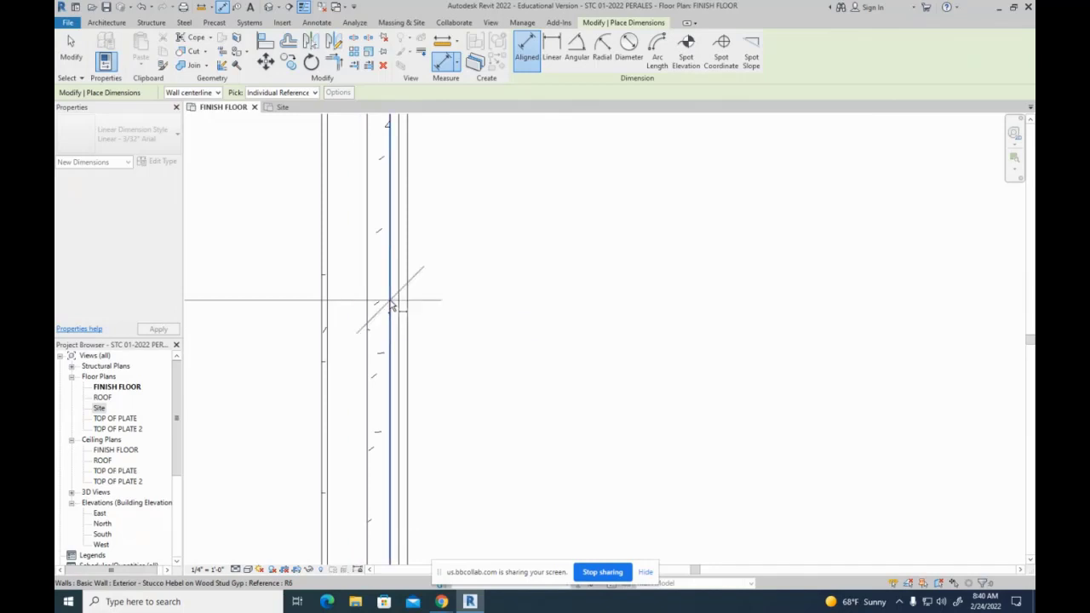
- Add the matching layer faces of both side walls of the small upper bump-out to the dimension string
scroll(391, 305, "down", 4)
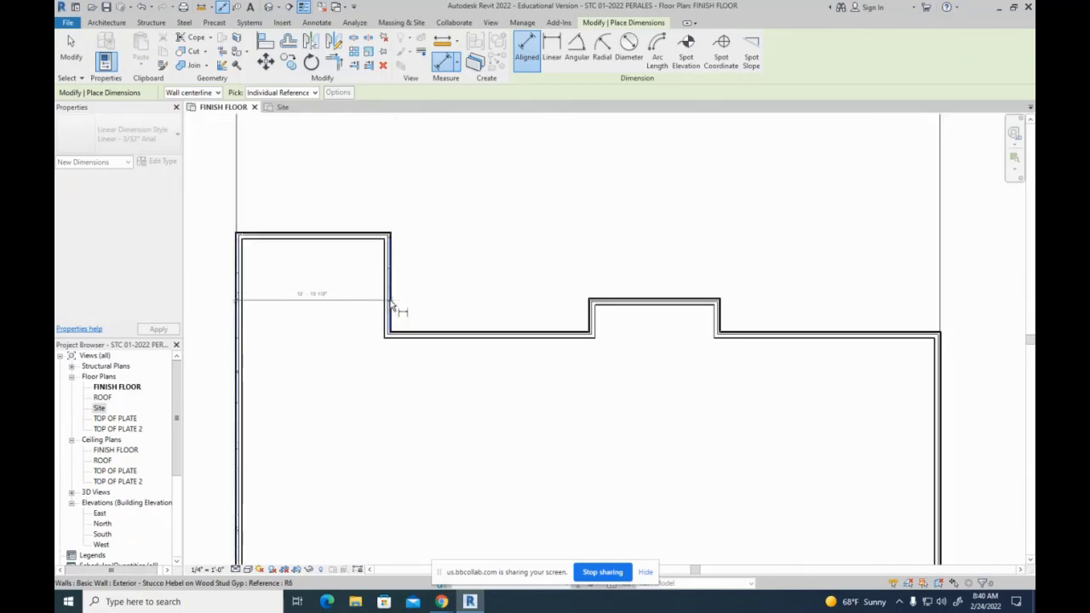
scroll(597, 334, "up", 5)
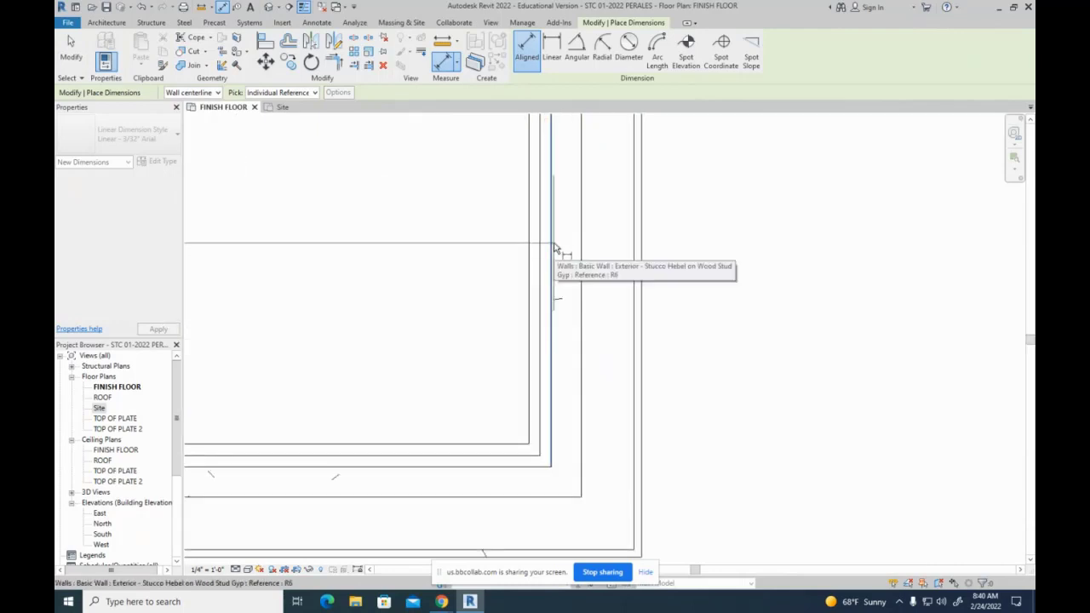
scroll(554, 248, "down", 5)
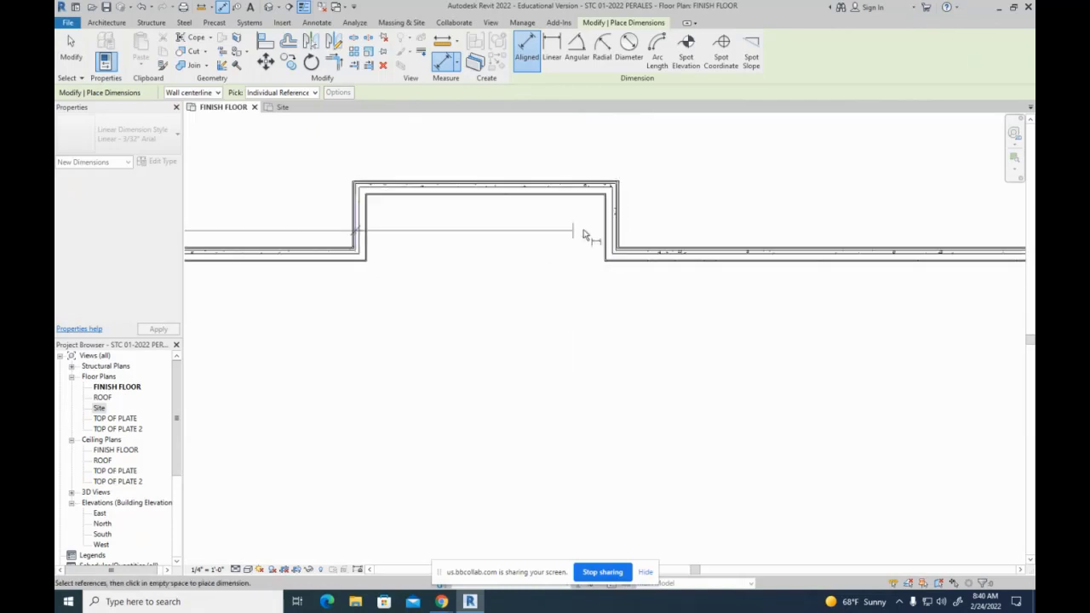
scroll(584, 235, "up", 4)
right_click(593, 219)
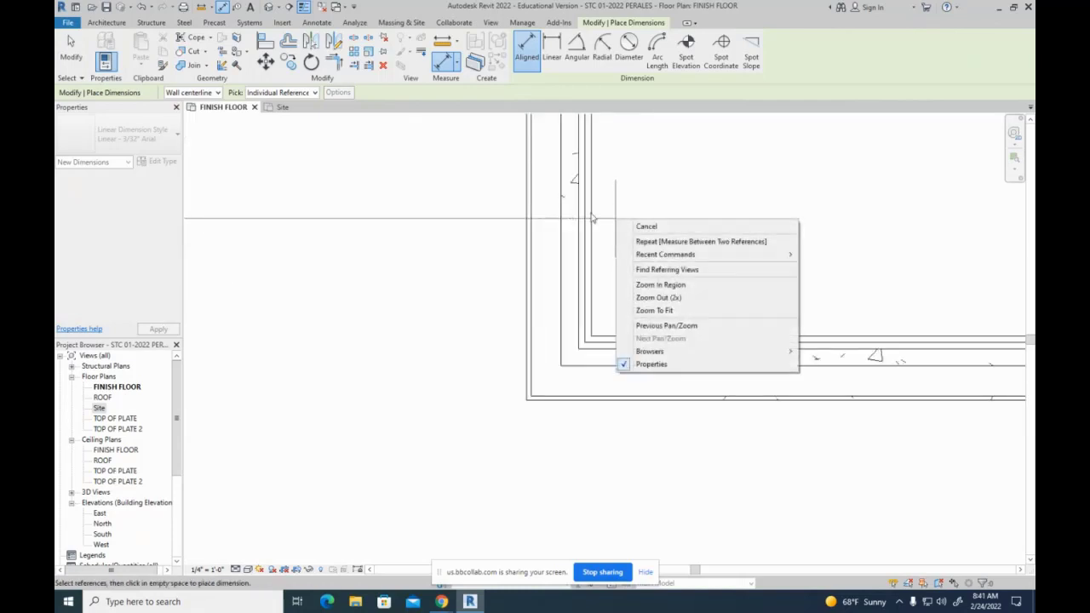
left_click(591, 218)
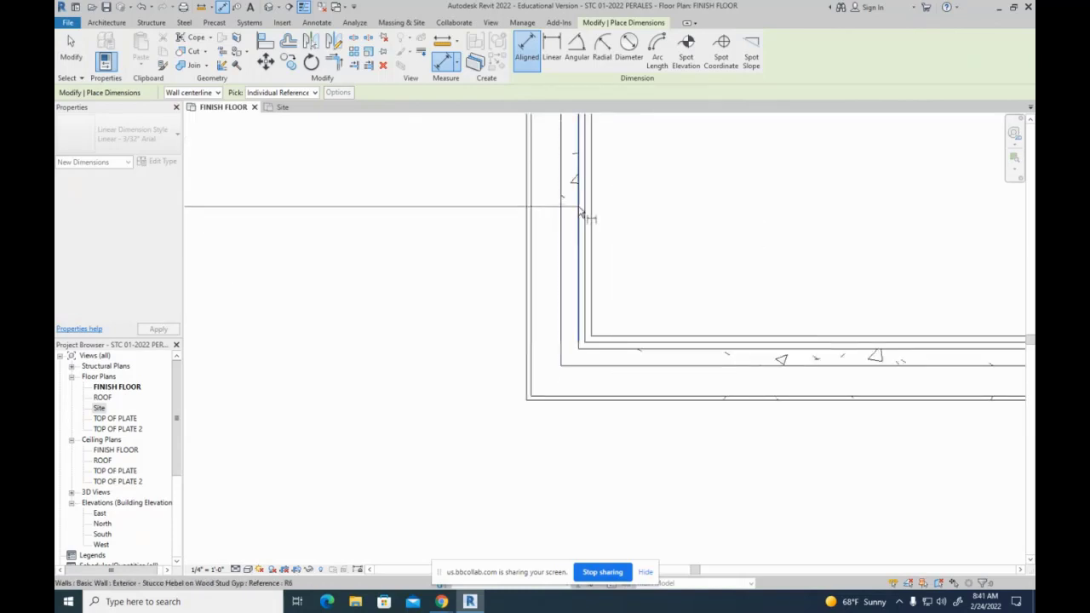
- Add the right exterior wall's matching layer face and place the dimension string between the building and the overall width dimension
scroll(584, 217, "down", 5)
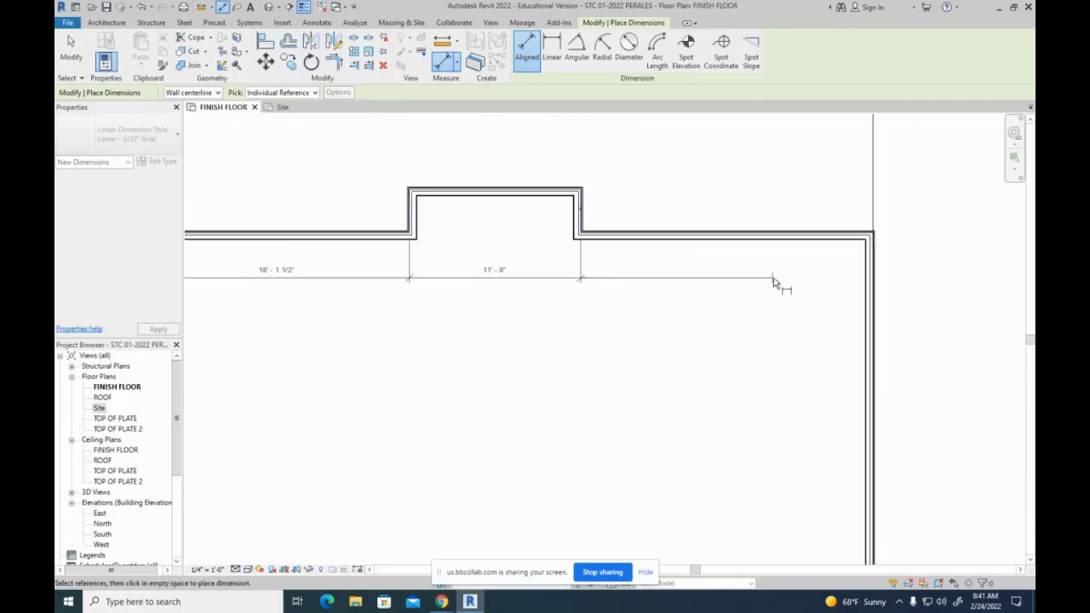
scroll(697, 274, "up", 5)
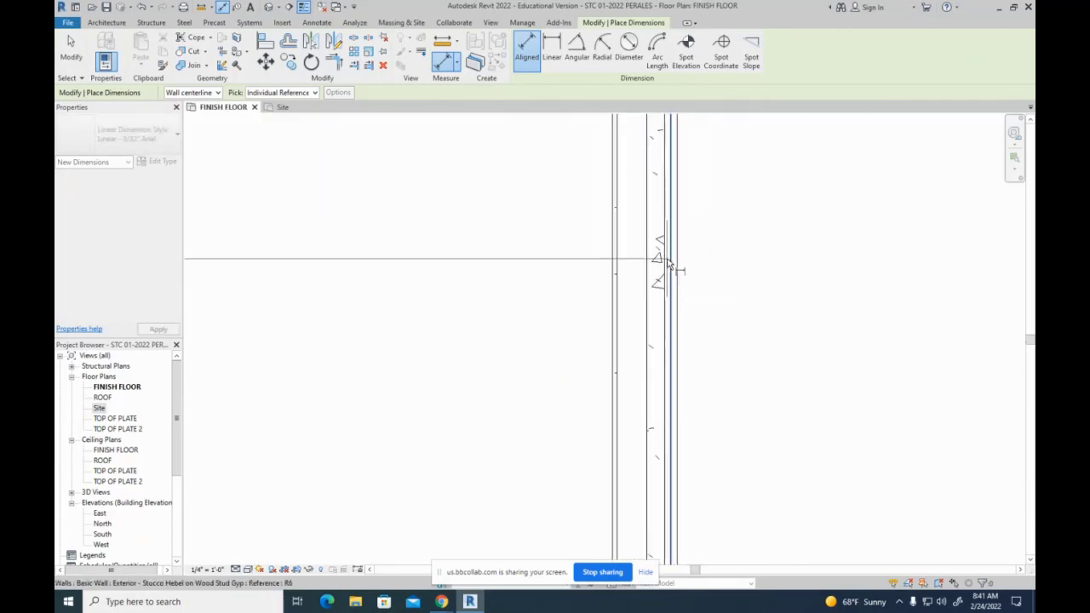
left_click(668, 264)
scroll(669, 255, "down", 5)
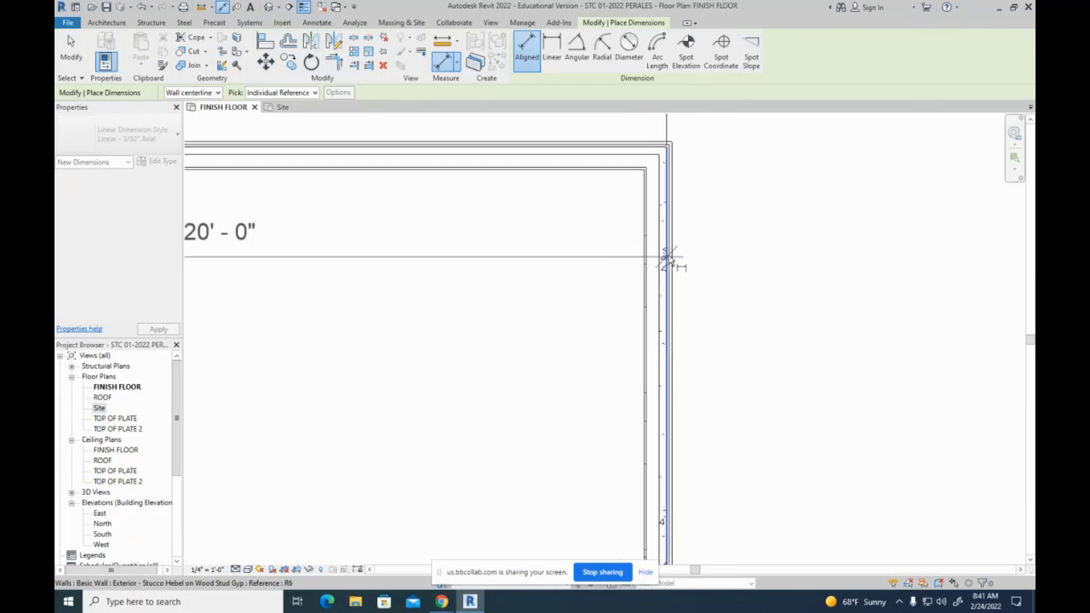
scroll(793, 323, "down", 5)
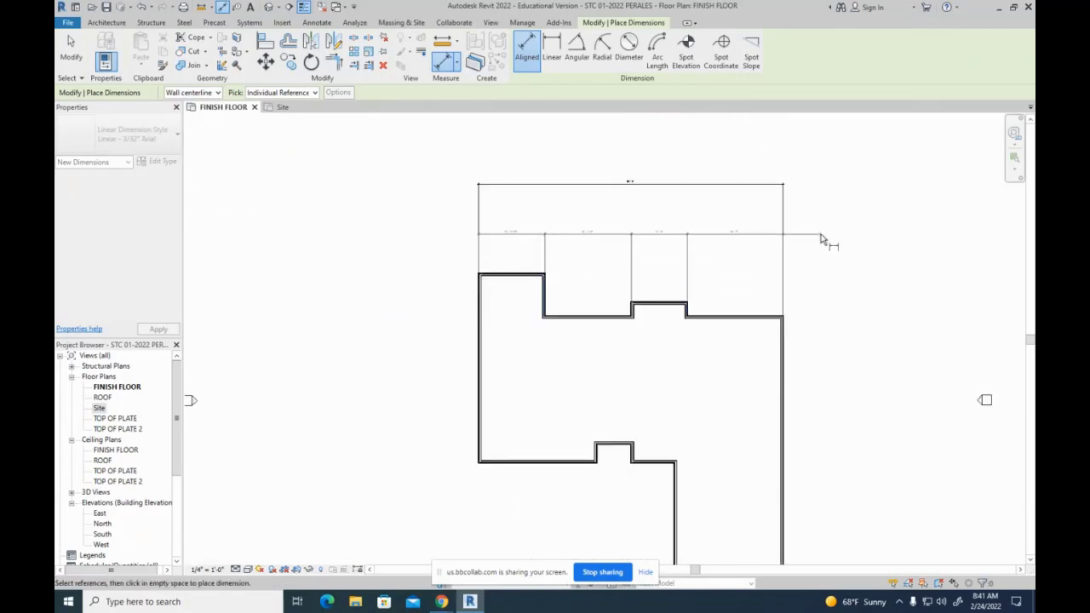
left_click(814, 219)
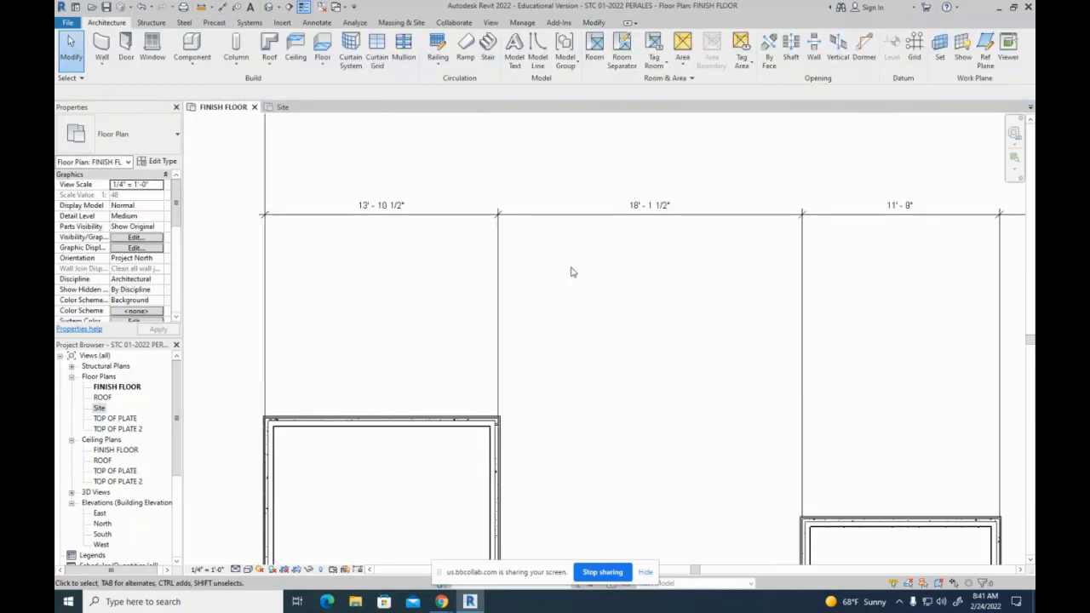
- Examine the segment dimensions and the overall width dimension above the building
middle_click_drag(714, 292, 482, 246)
middle_click_drag(855, 290, 739, 296)
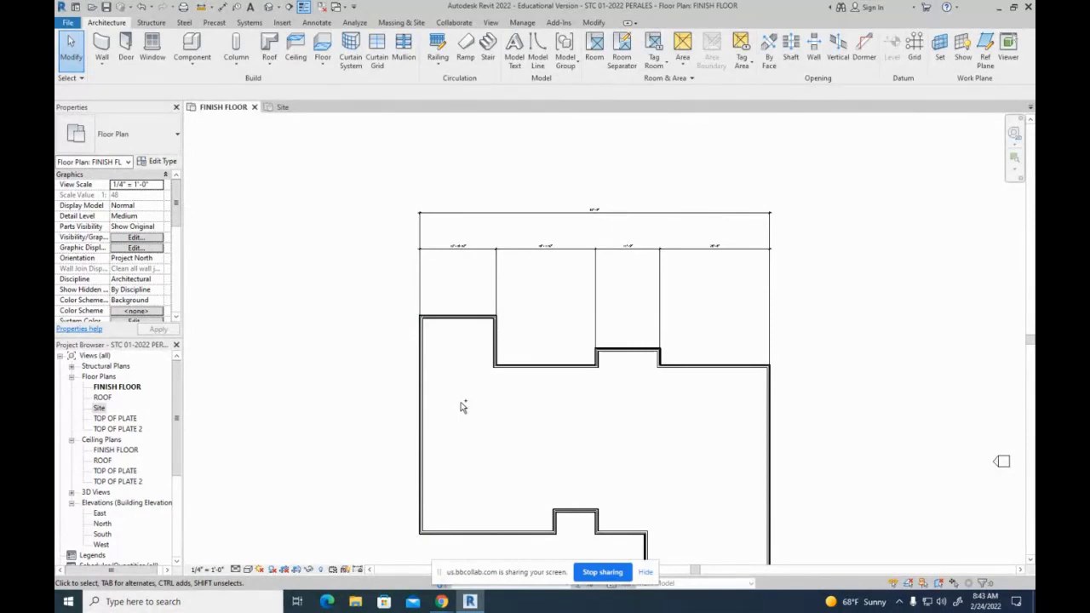
left_click(419, 388)
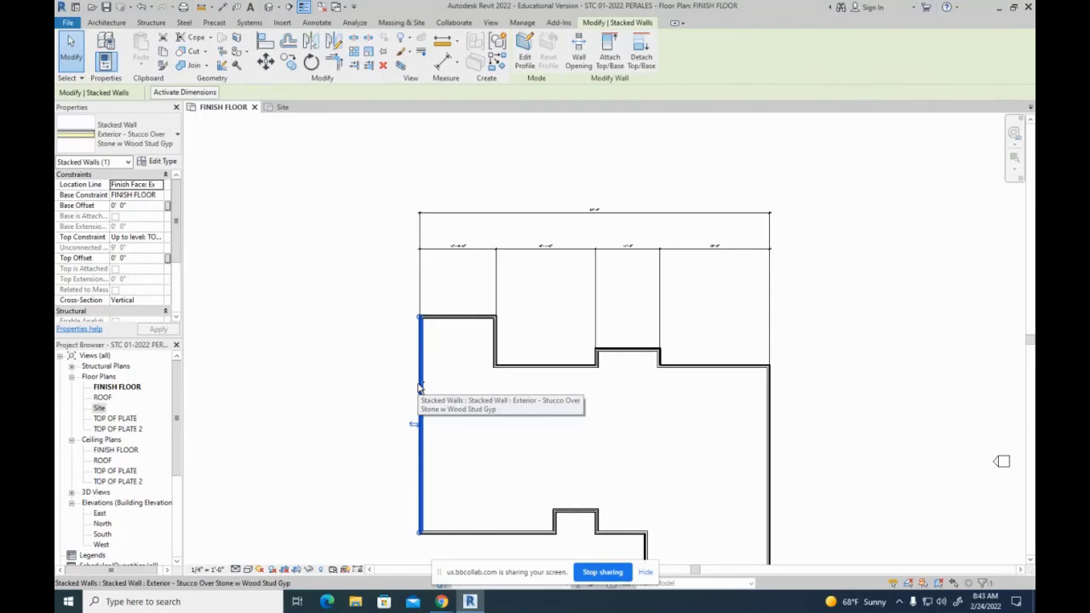
left_click(495, 342, "ctrl")
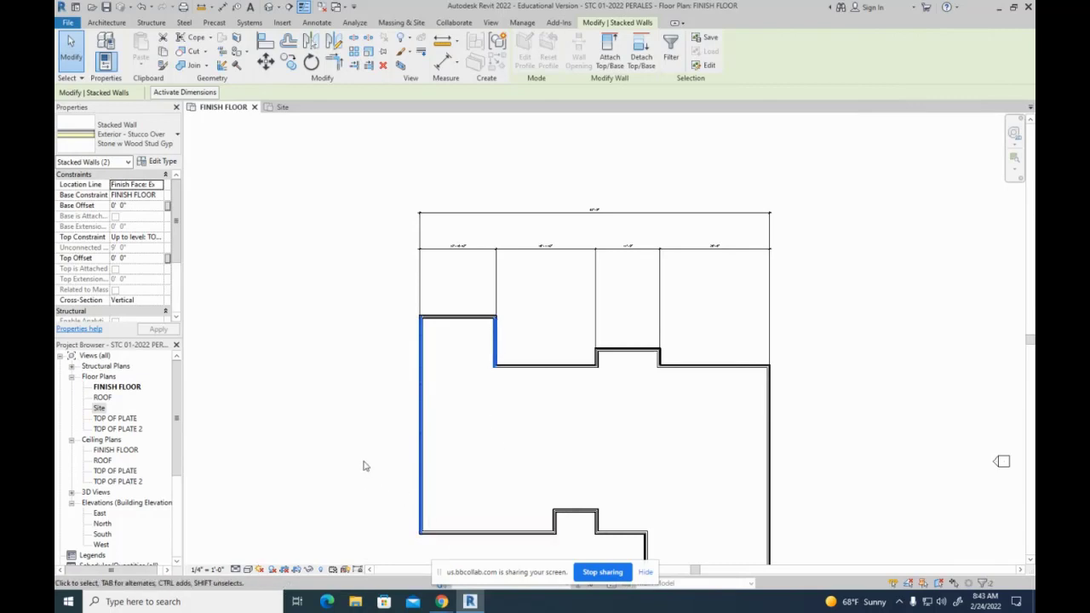
scroll(600, 221, "up", 8)
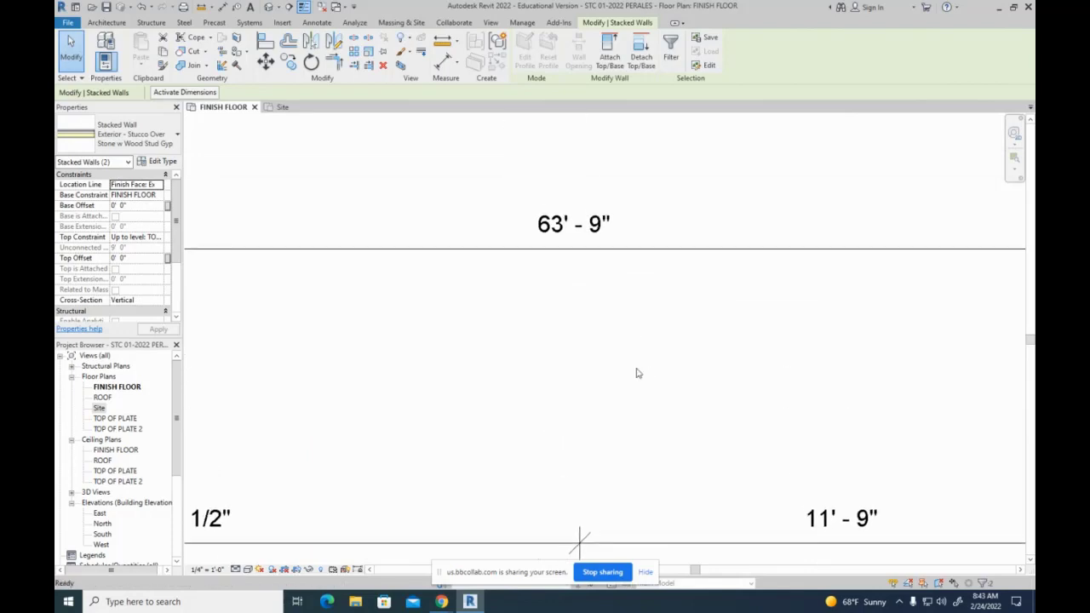
scroll(638, 373, "down", 3)
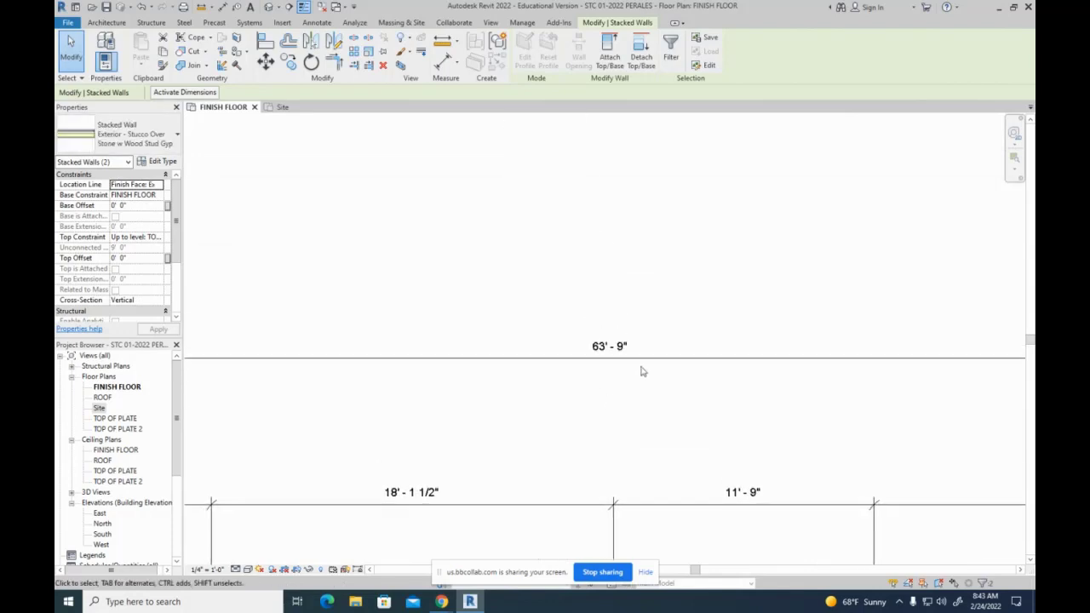
scroll(640, 368, "up", 3)
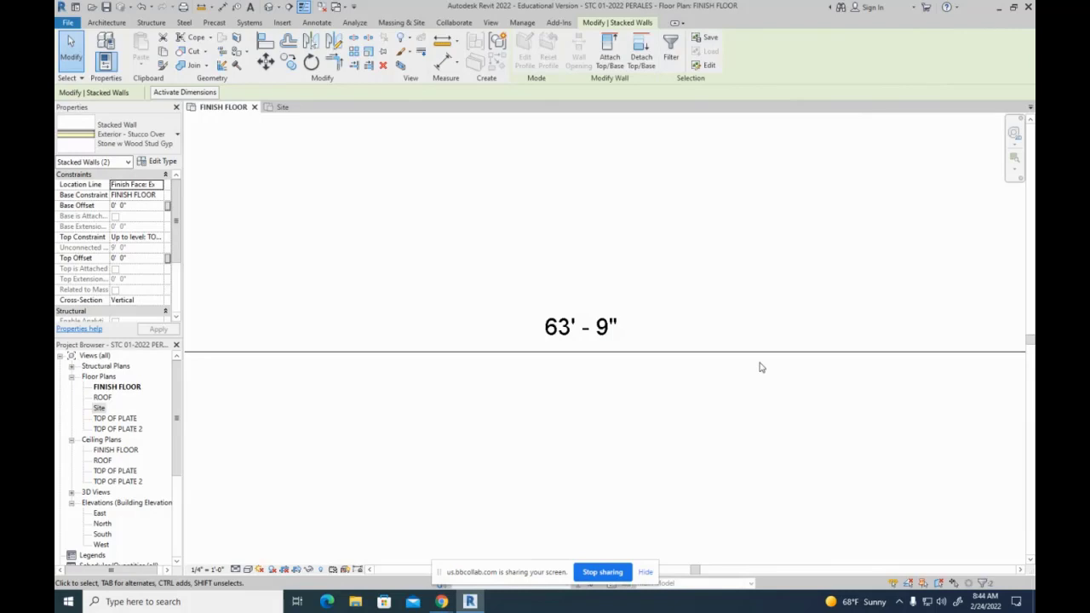
scroll(891, 479, "down", 5)
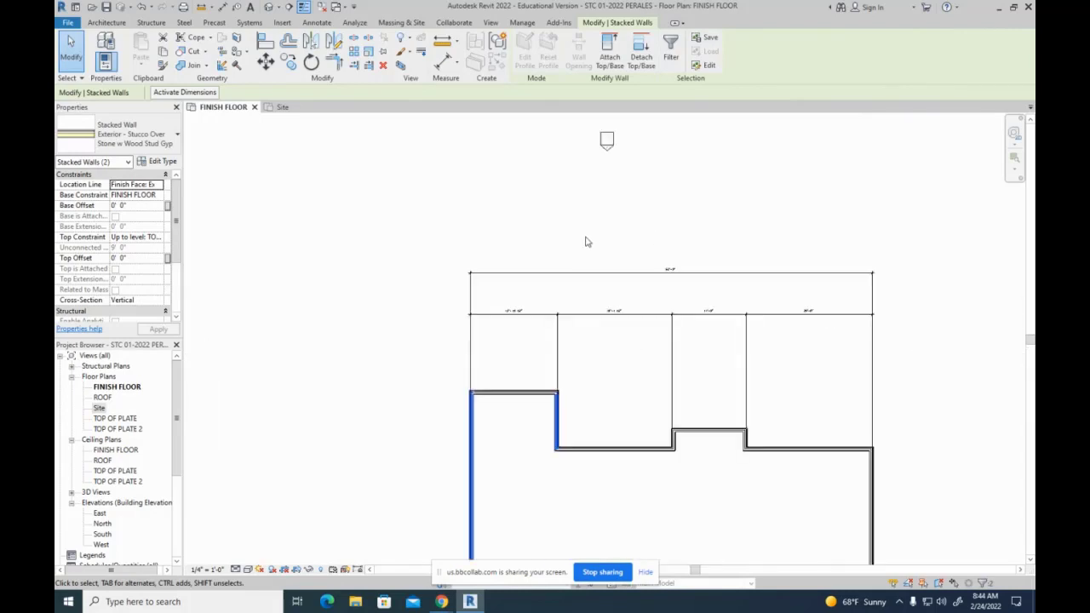
right_click(674, 270)
left_click(609, 244)
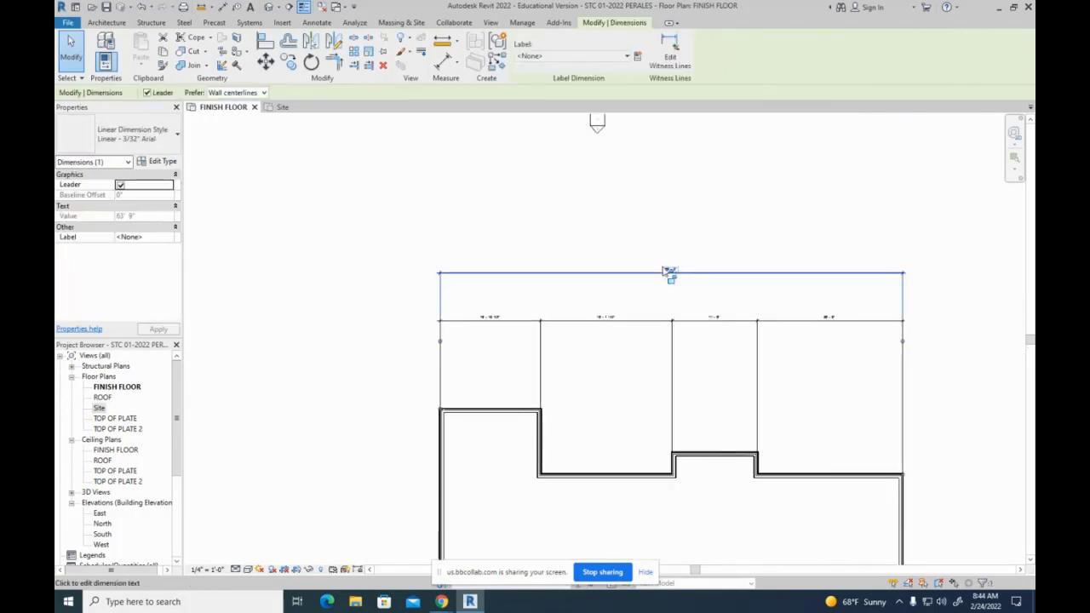
scroll(672, 270, "up", 5)
scroll(703, 274, "down", 5)
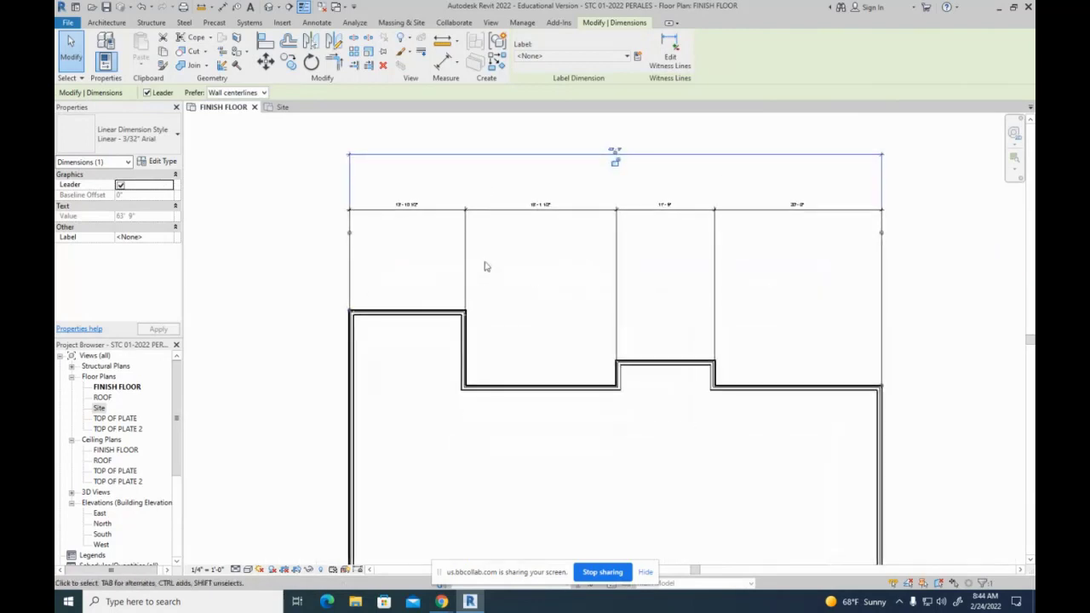
left_click(483, 337)
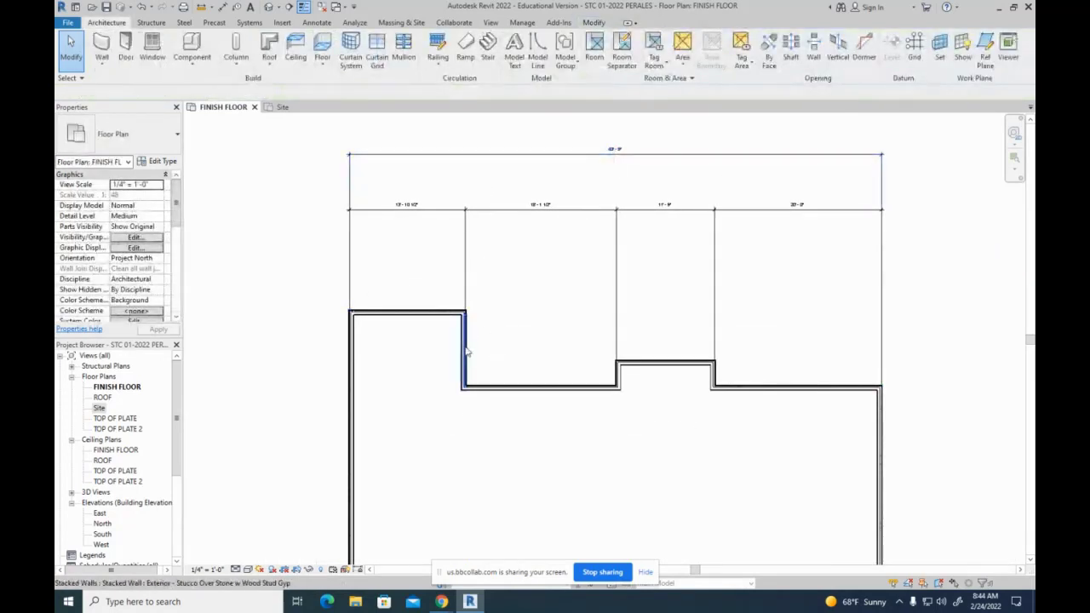
- Move the left exterior wall and the upper-left projection's right side wall together 0' 9" horizontally to the right
left_click(468, 363)
left_click(352, 384, "ctrl")
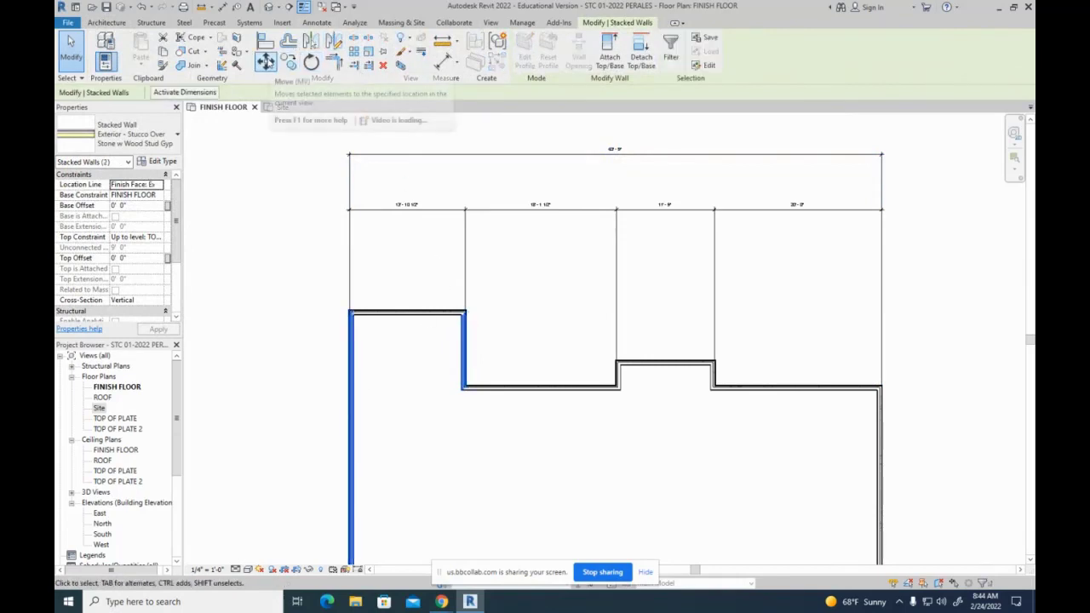
left_click(266, 61)
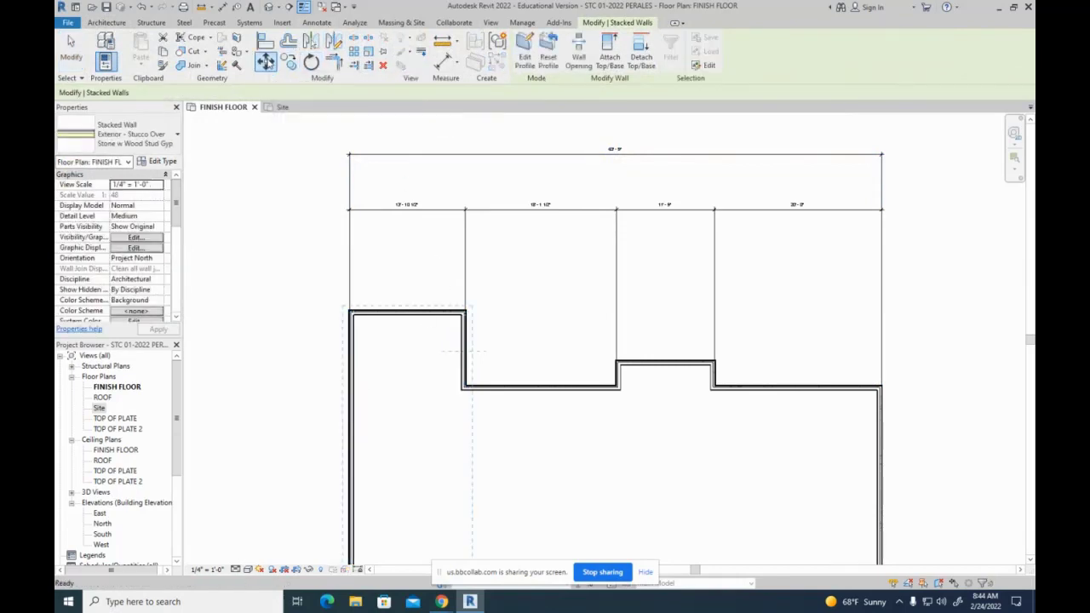
left_click(276, 184)
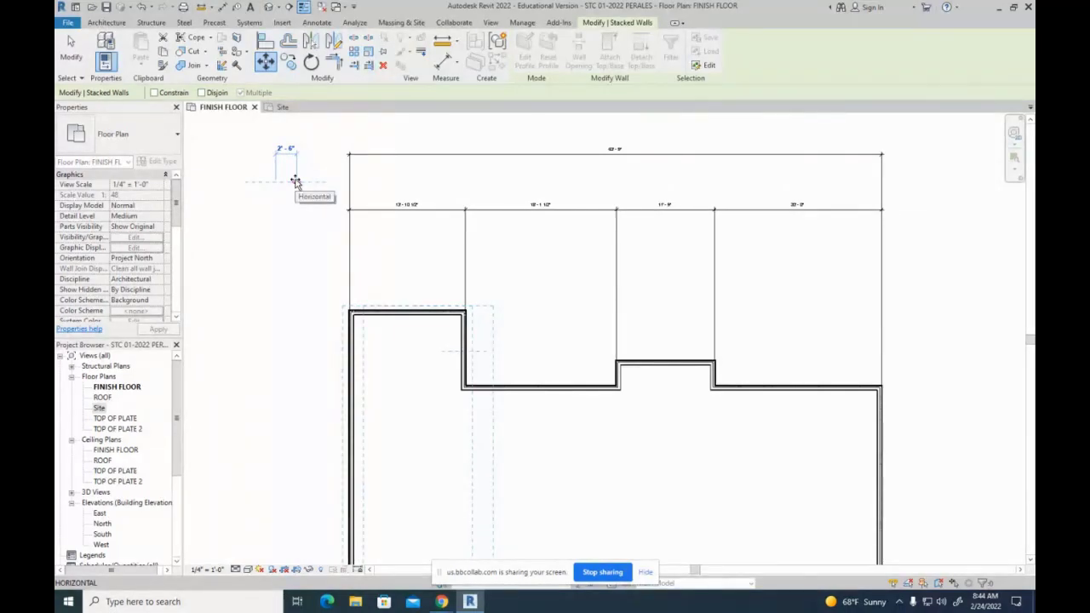
type("0 9")
key("Return")
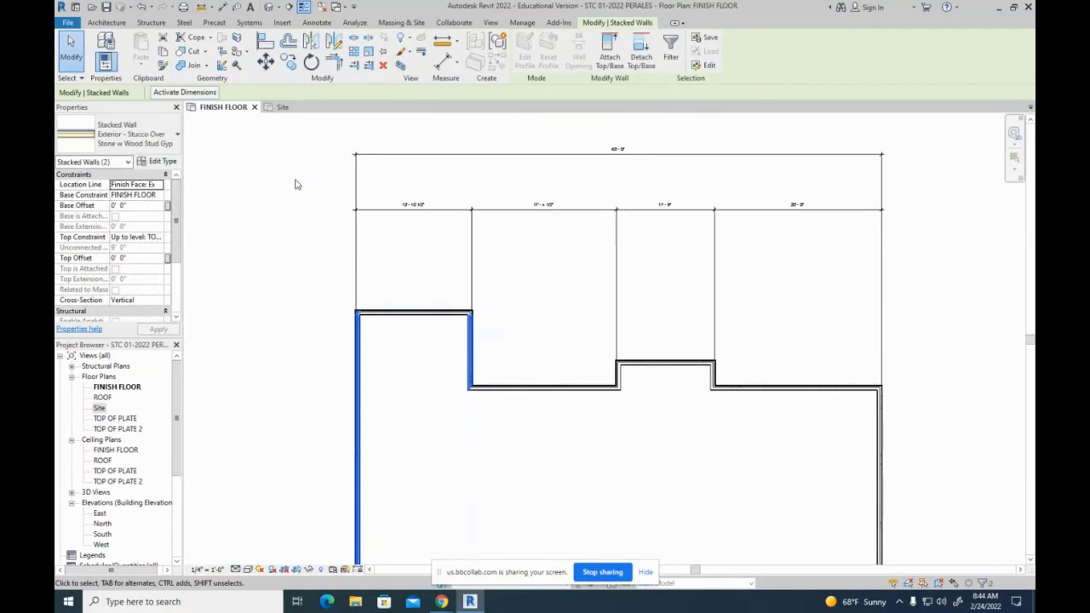
scroll(596, 204, "up", 5)
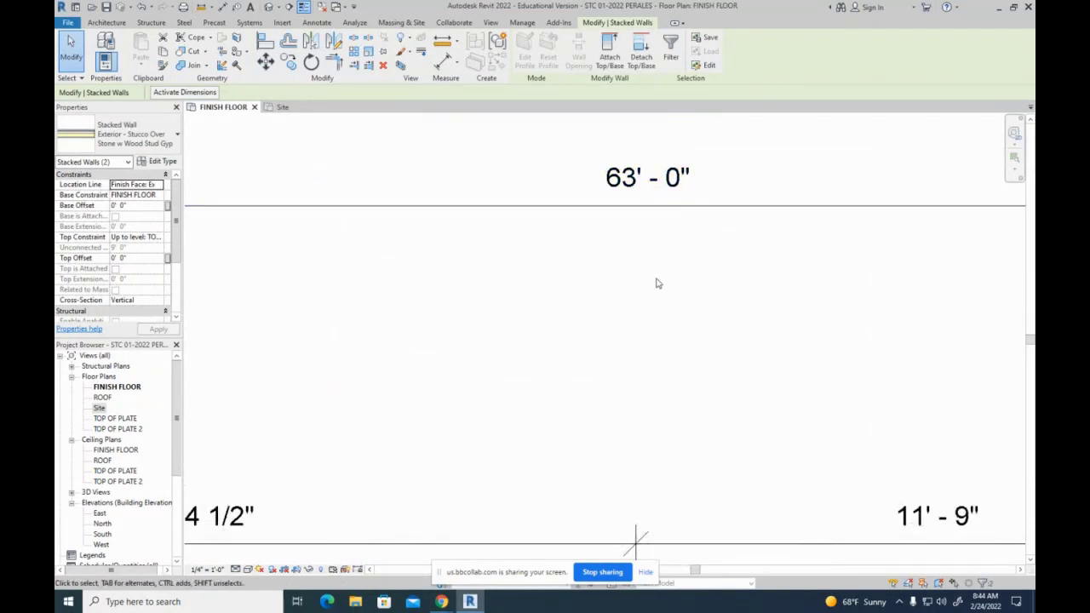
- Examine the overall width dimension and each segment dimension above the building
key("Escape")
scroll(504, 375, "down", 4)
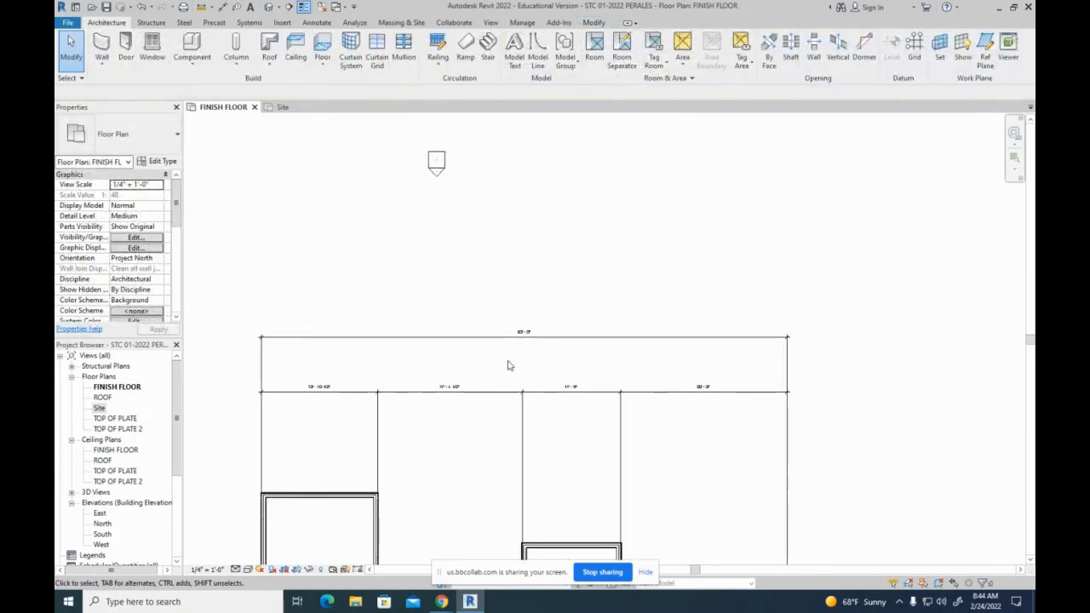
scroll(507, 365, "up", 4)
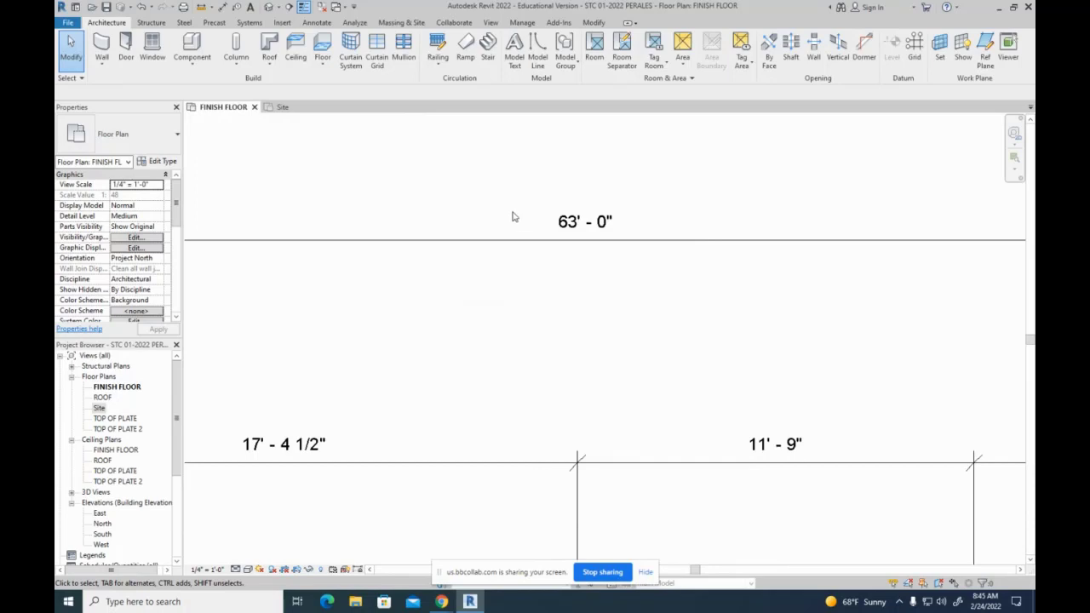
scroll(579, 414, "down", 5)
middle_click_drag(813, 348, 737, 269)
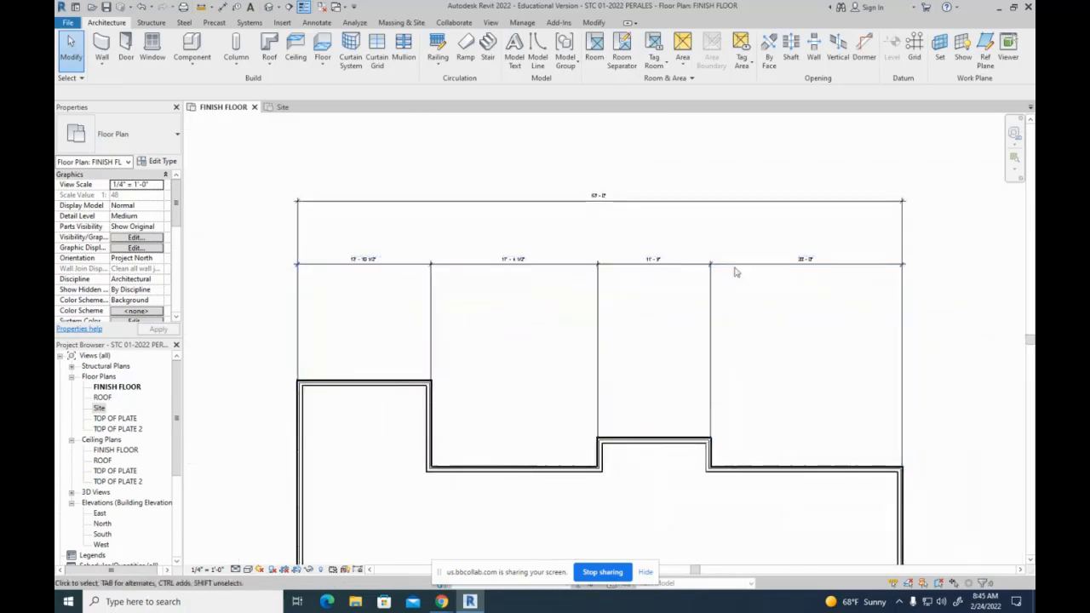
scroll(755, 266, "up", 8)
scroll(422, 310, "down", 3)
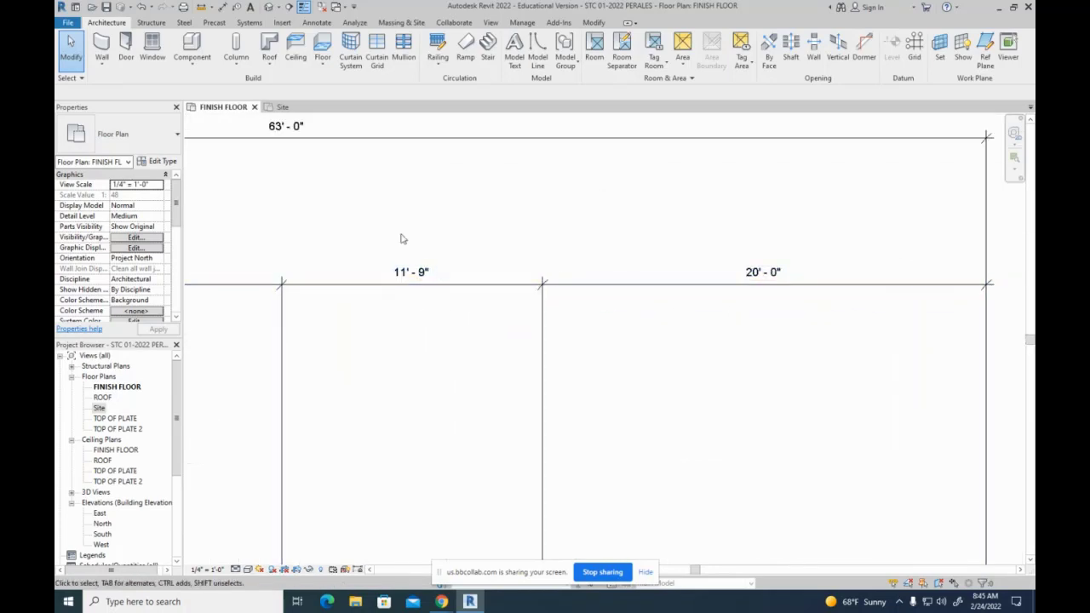
middle_click_drag(281, 354, 612, 393)
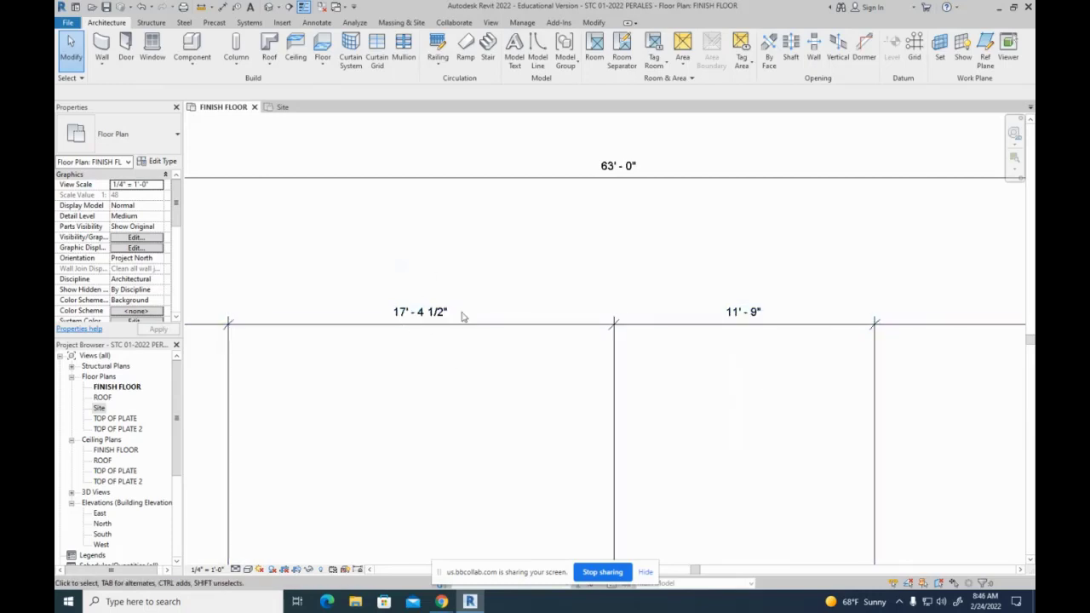
middle_click_drag(394, 370, 792, 388)
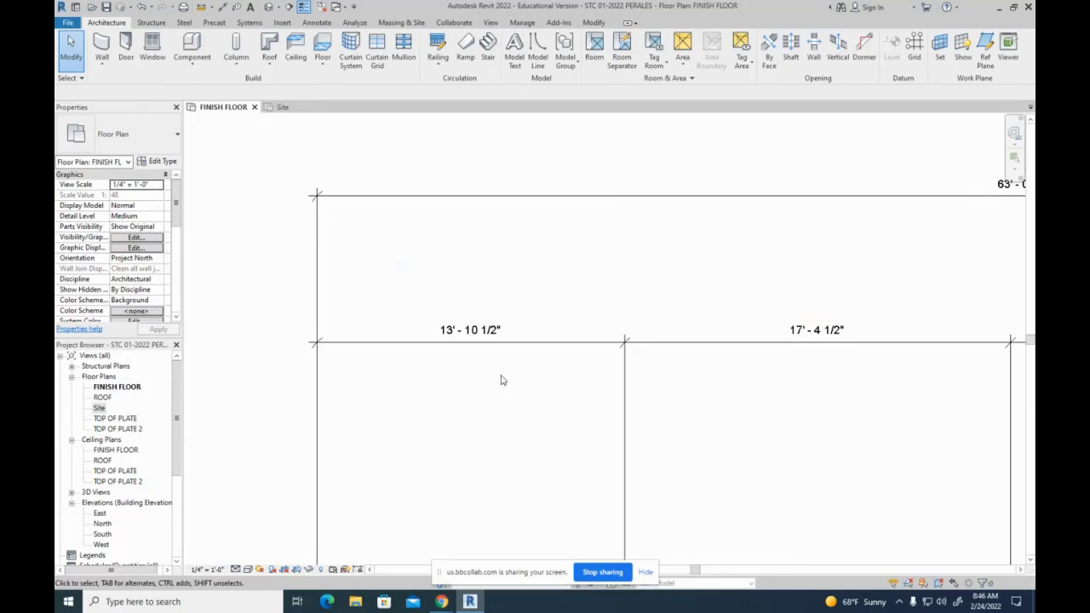
- Move the upper-left projection's right side wall 0' 1.5" horizontally to the right
scroll(500, 381, "down", 2)
middle_click_drag(523, 408, 469, 231)
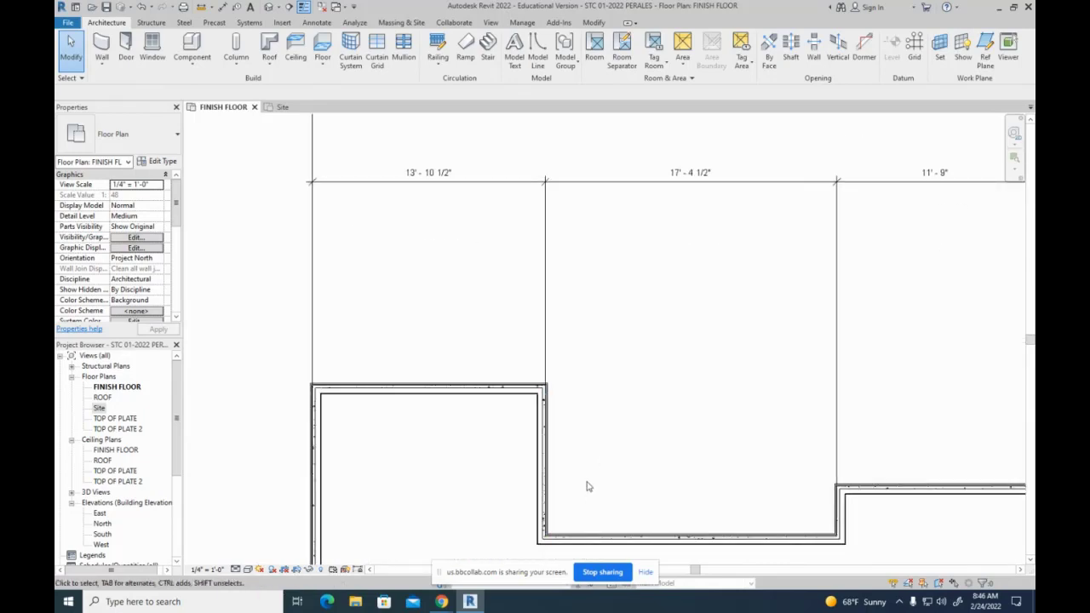
left_click(546, 447)
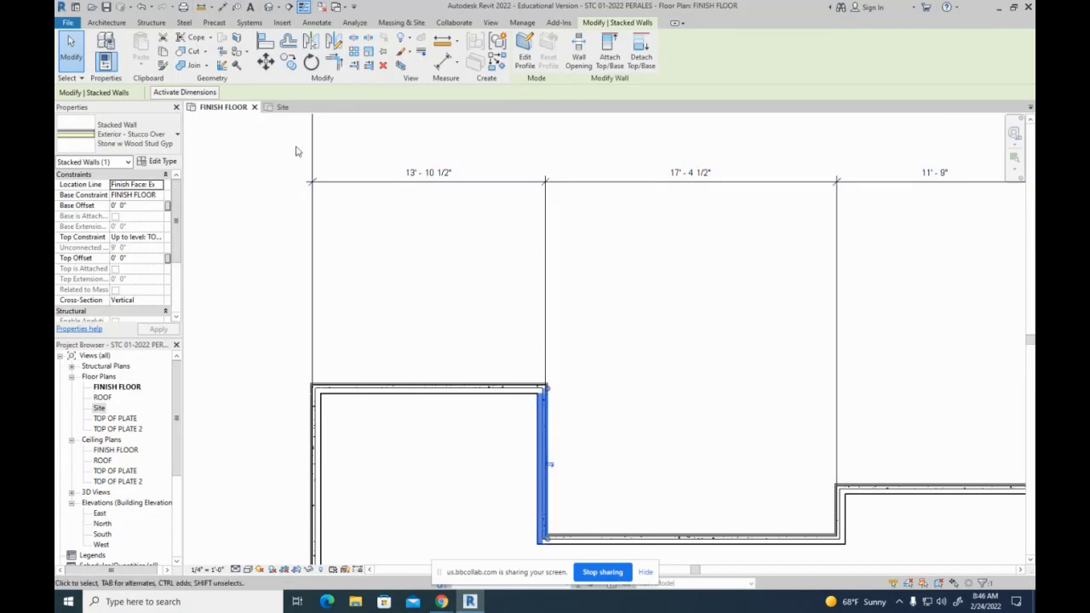
left_click(266, 61)
left_click(461, 317)
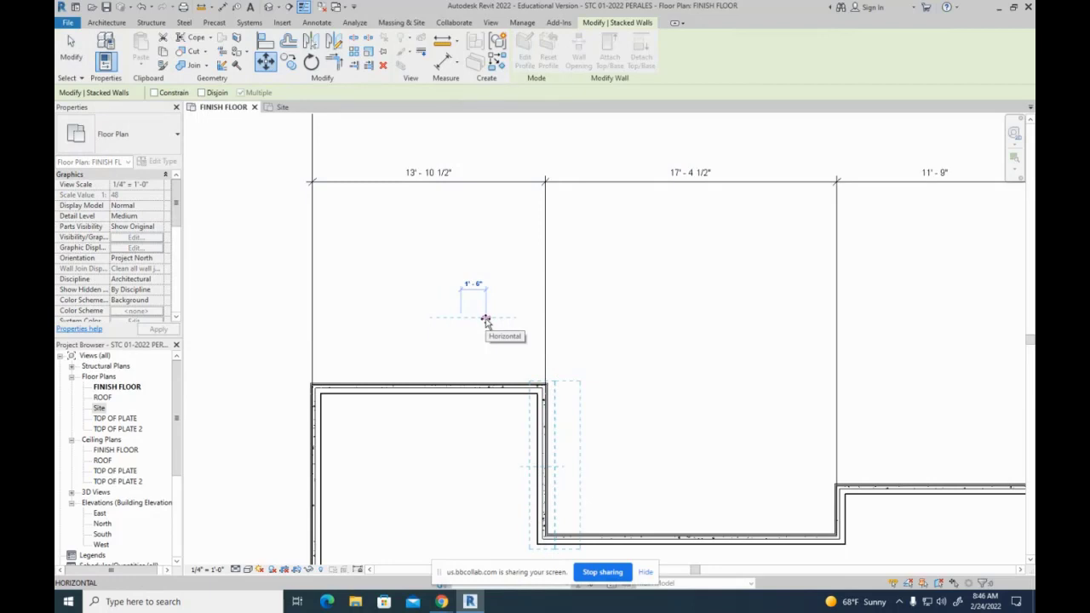
type("1.5")
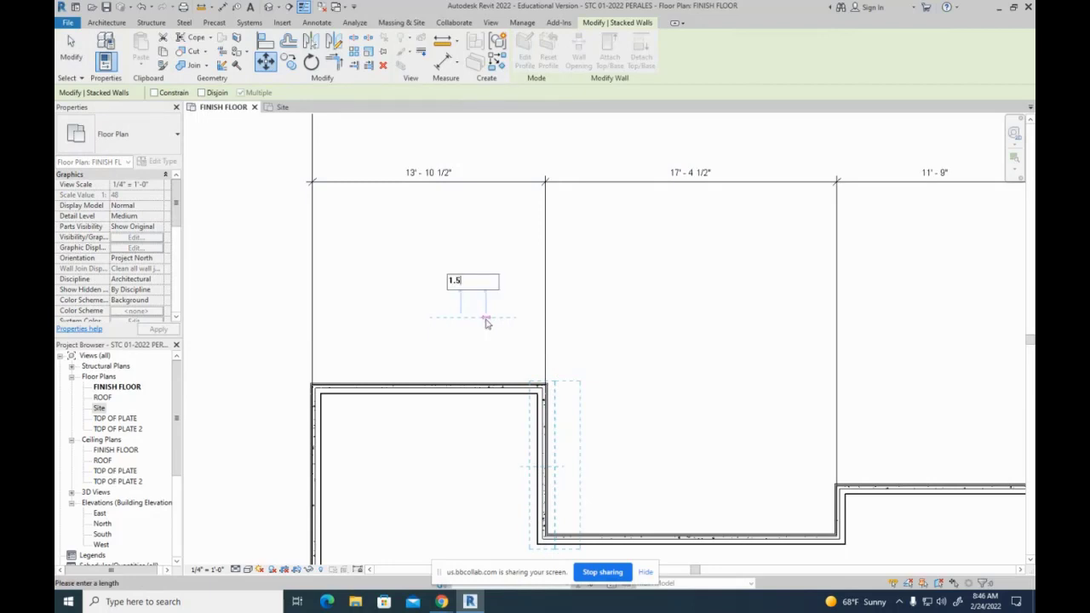
key("Home")
type("0")
key("Return")
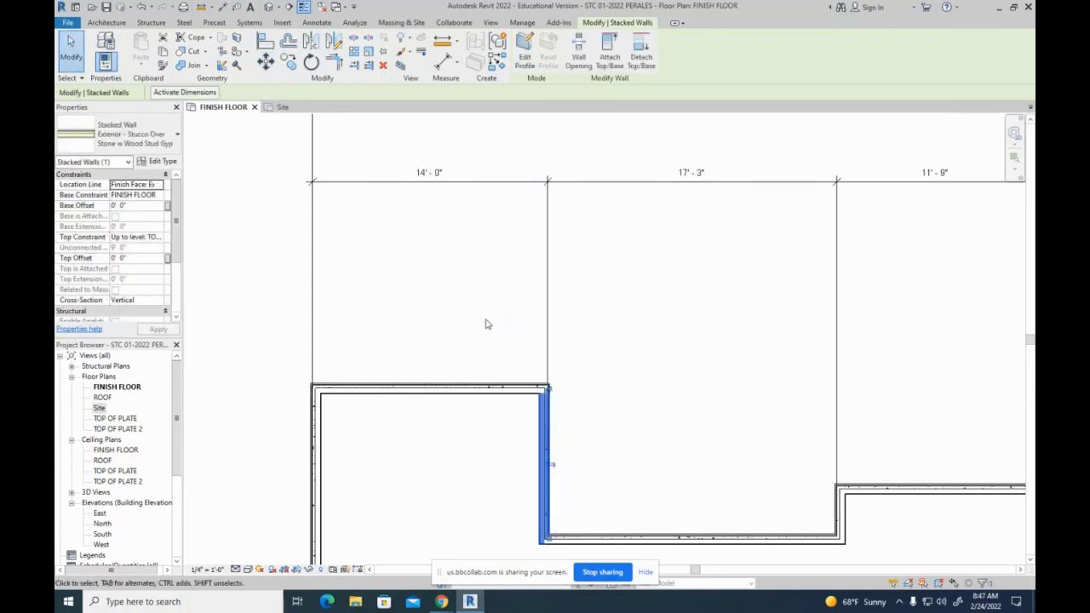
key("Escape")
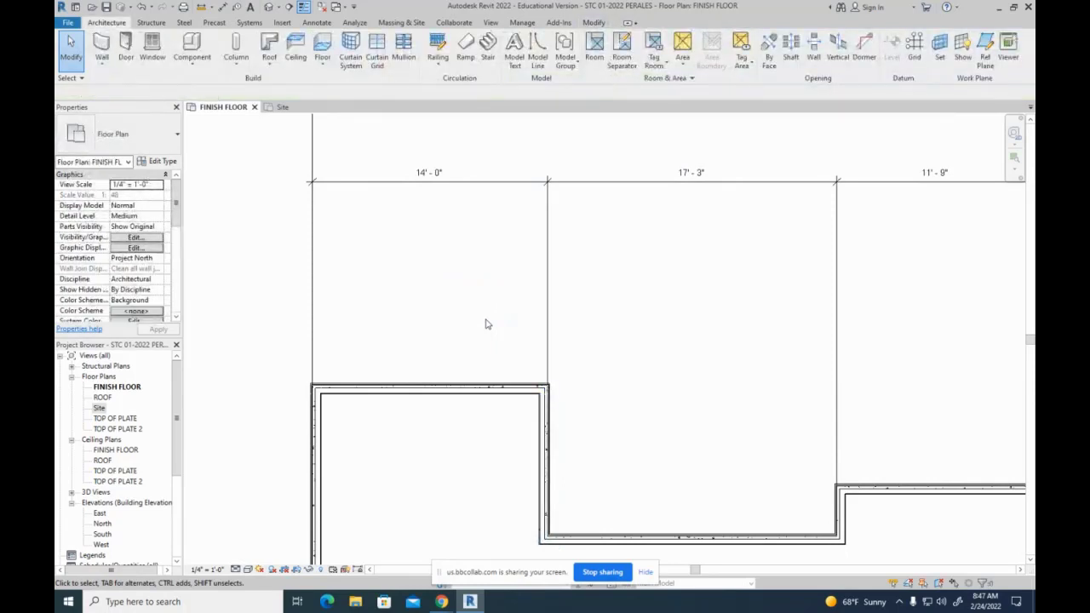
- Move the left side wall of the small upper bump-out 3" horizontally to the left
scroll(485, 324, "down", 2)
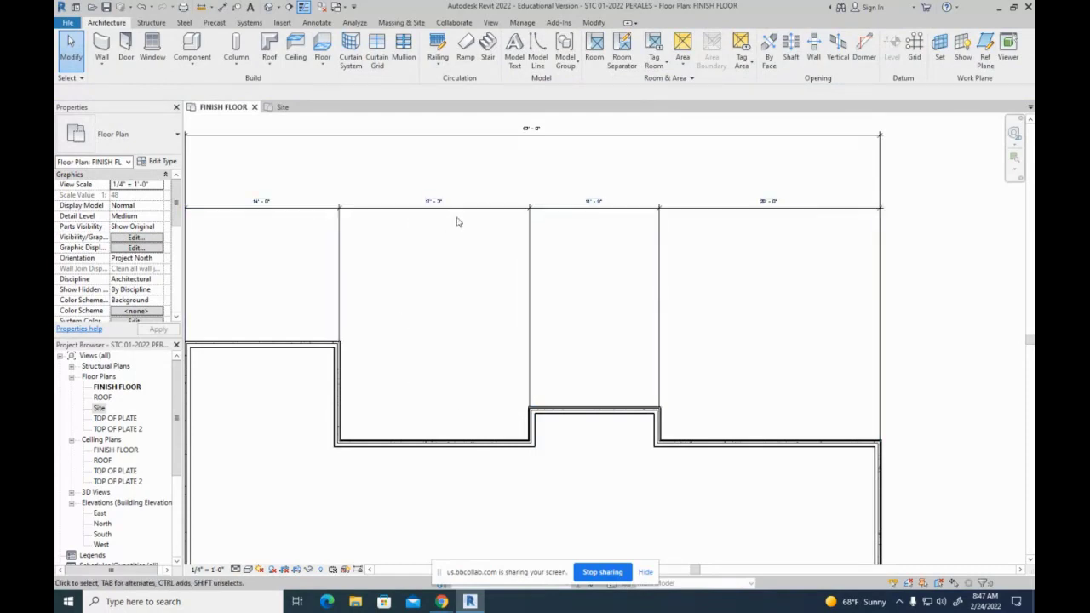
scroll(545, 341, "up", 3)
left_click(525, 477)
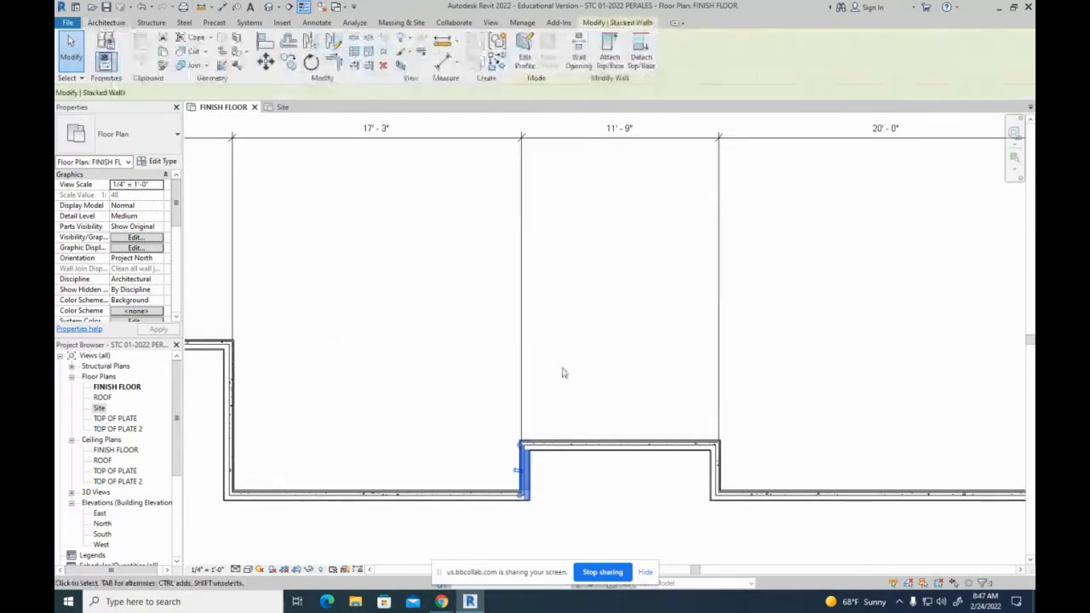
left_click(266, 61)
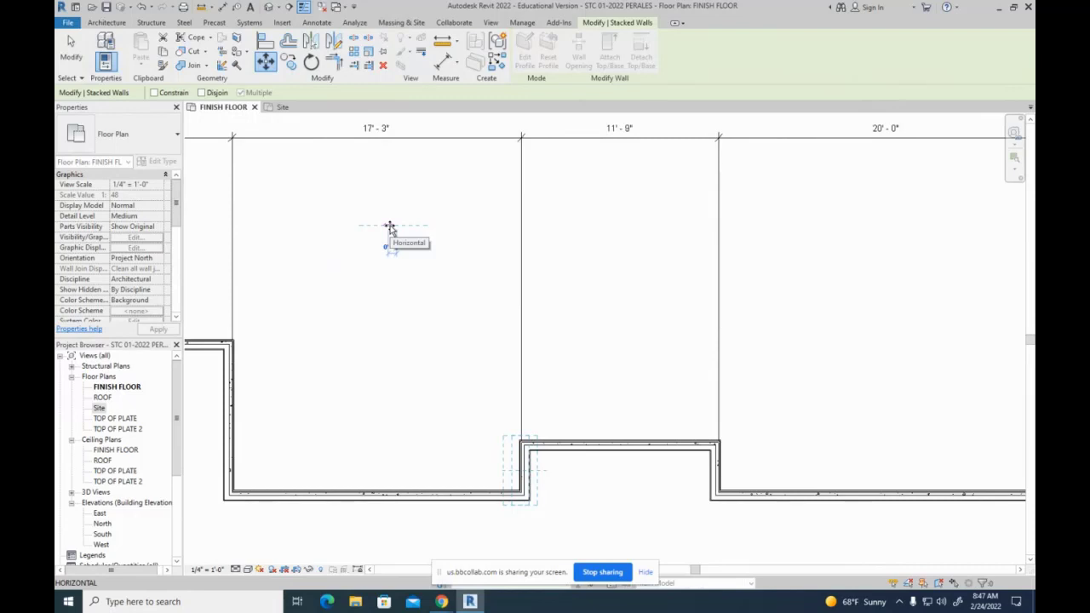
type("3")
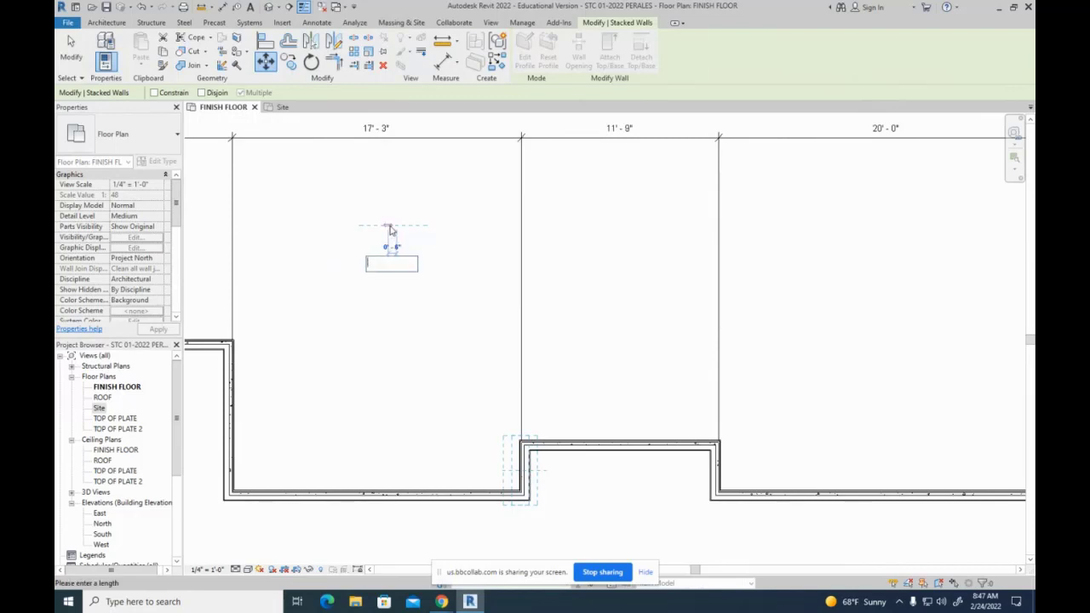
key("Return")
key("Escape")
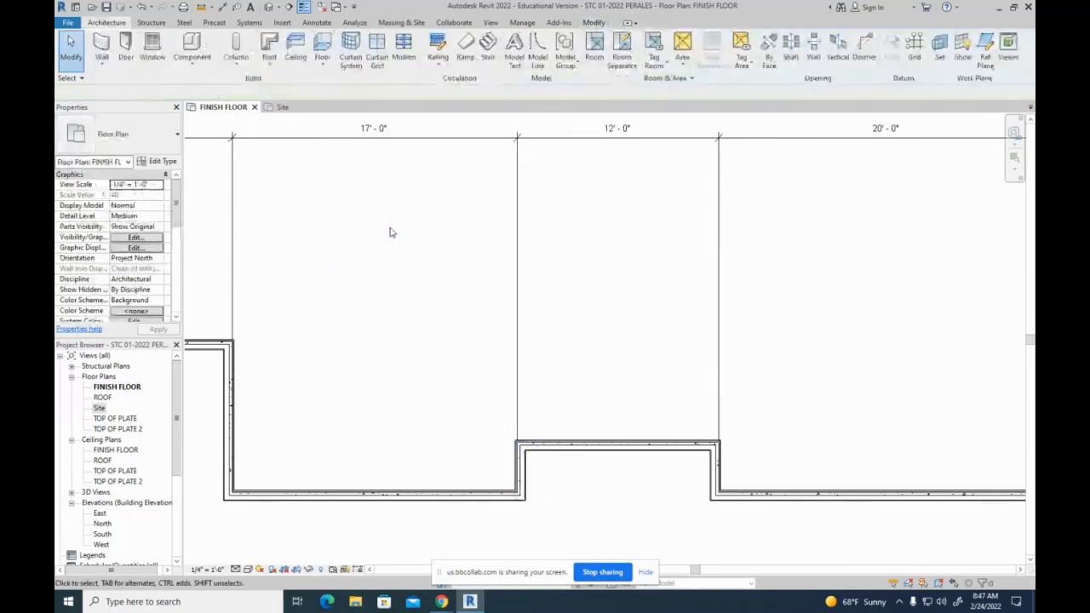
- Check the corrected segment dimensions along the upper side against the overall width dimension
scroll(463, 321, "down", 2)
scroll(463, 312, "down", 2)
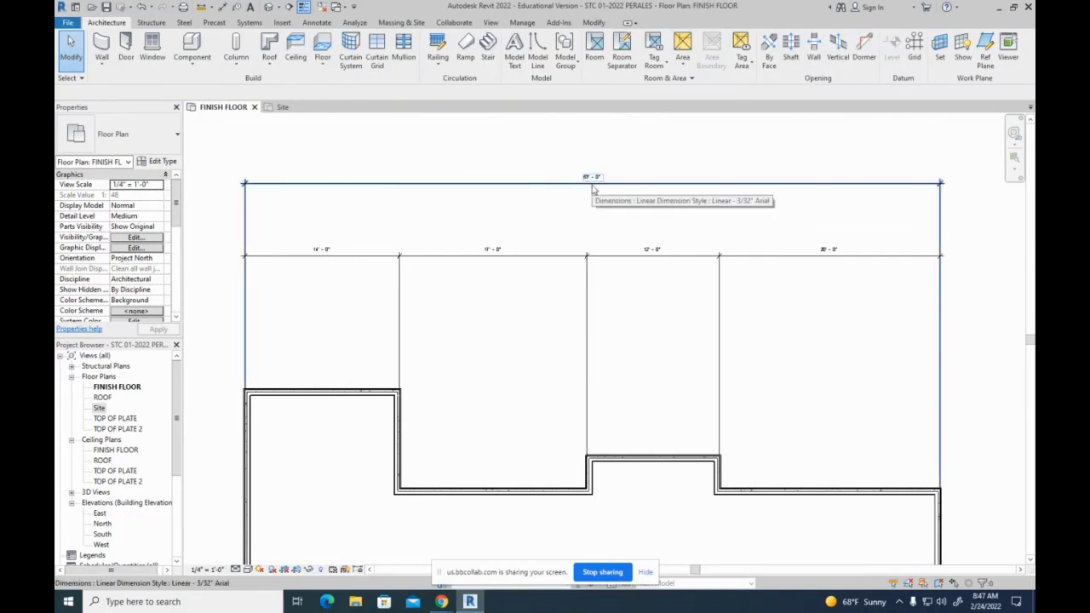
scroll(324, 296, "up", 2)
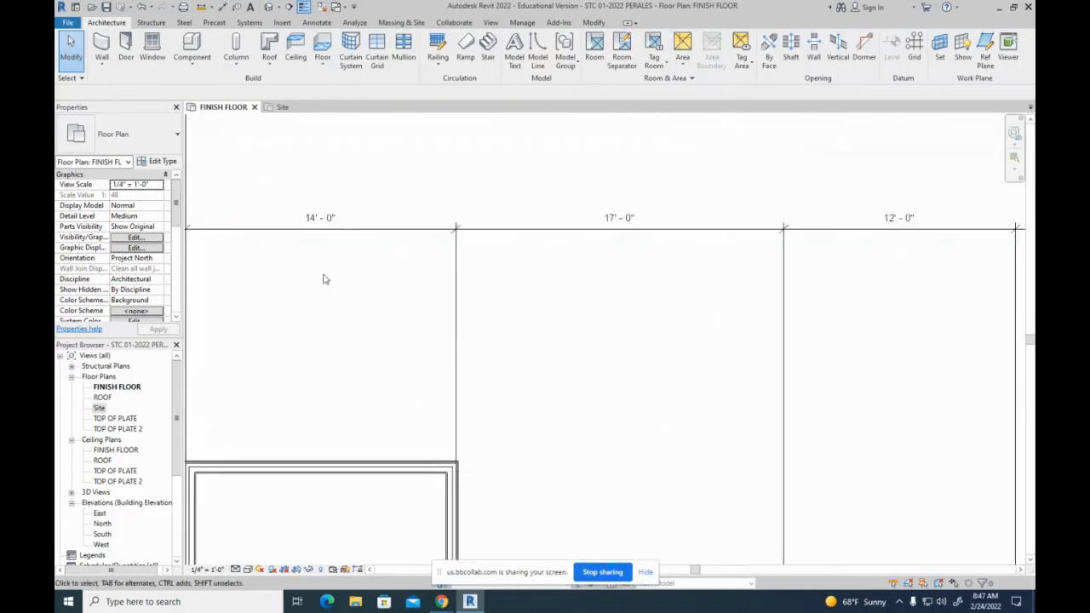
middle_click_drag(643, 386, 537, 381)
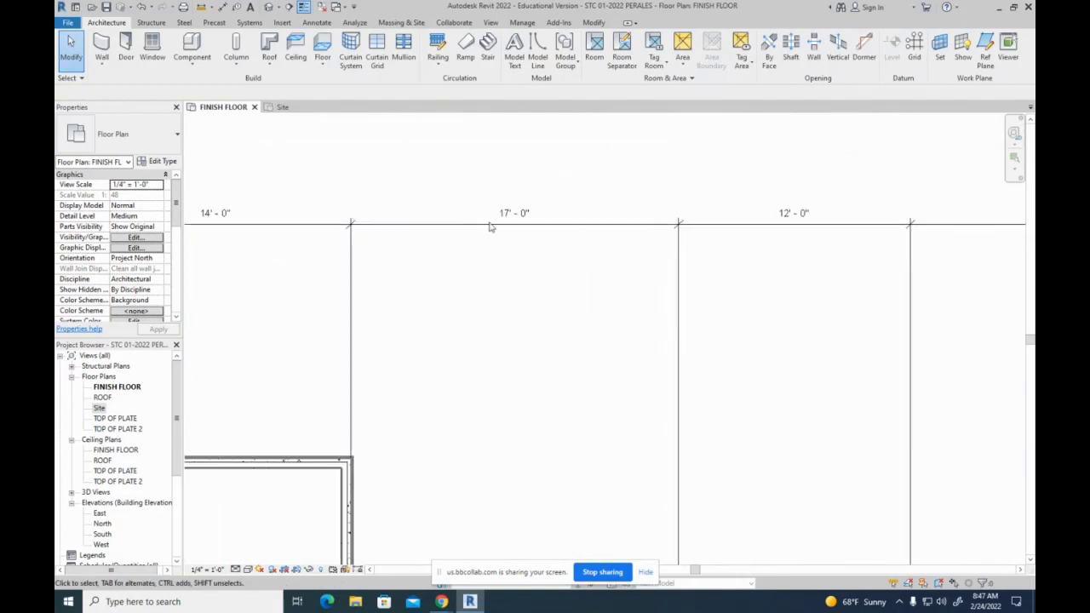
middle_click_drag(725, 370, 365, 280)
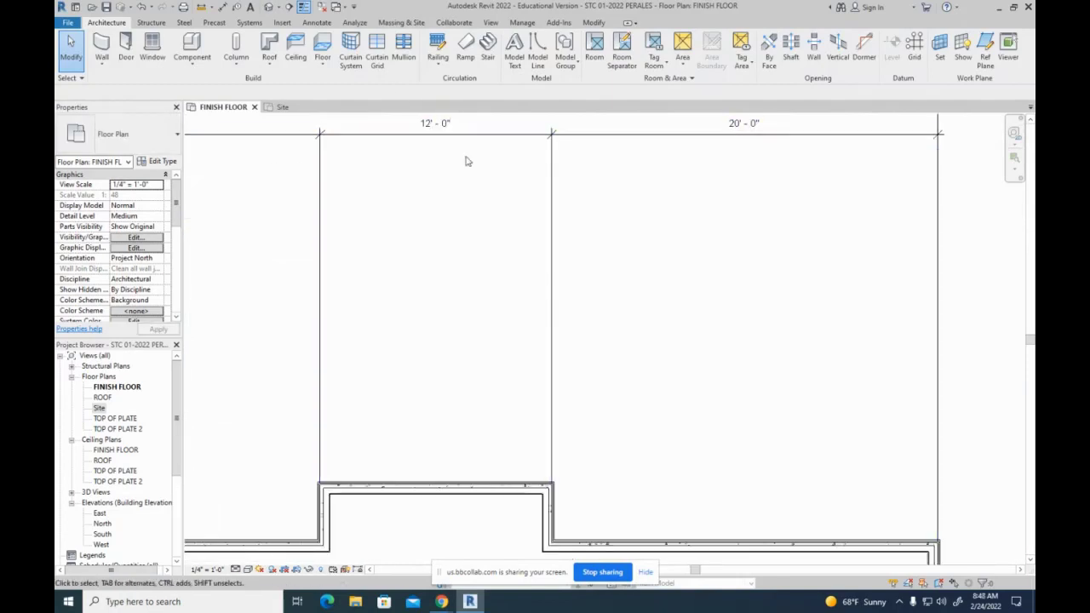
middle_click_drag(725, 258, 702, 367)
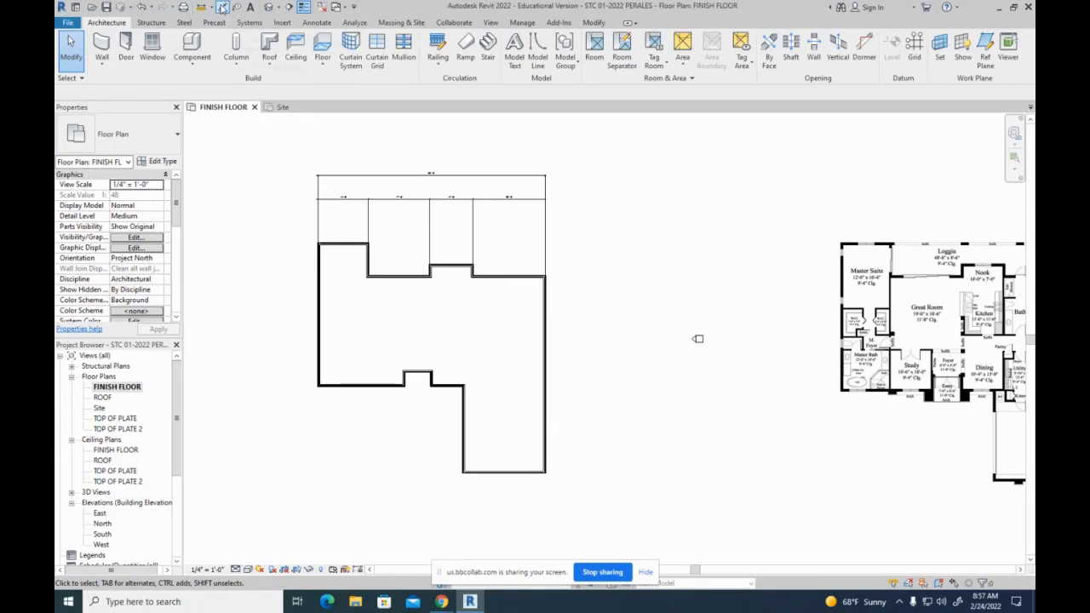
- Start an aligned dimension from the stucco wall's layer face (reference R6) on the lowest wall of the lower-right wing
left_click(221, 7)
scroll(533, 501, "up", 3)
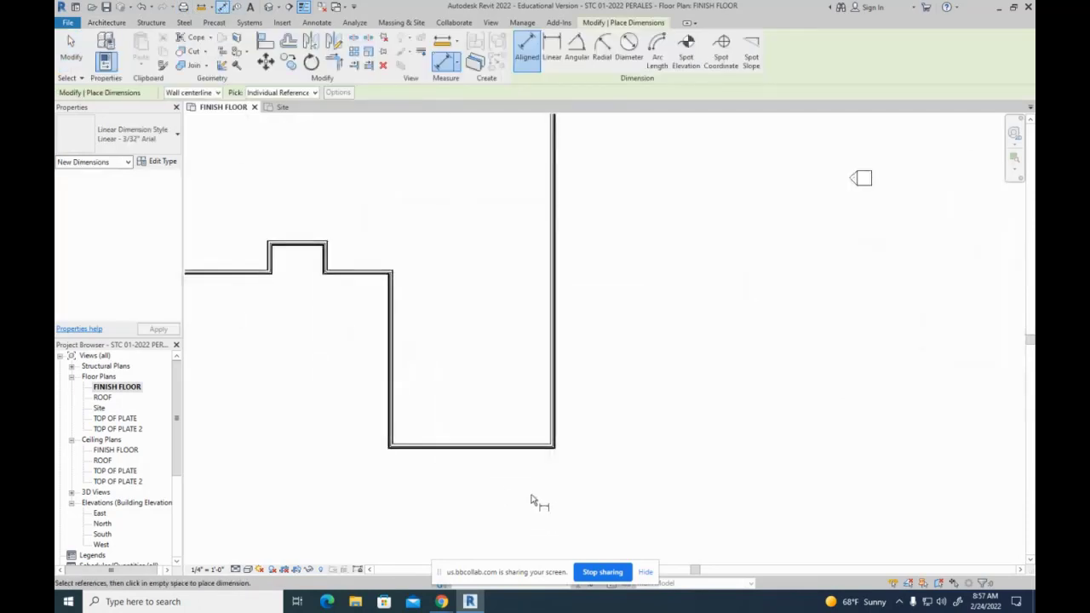
scroll(477, 473, "up", 2)
scroll(462, 382, "up", 3)
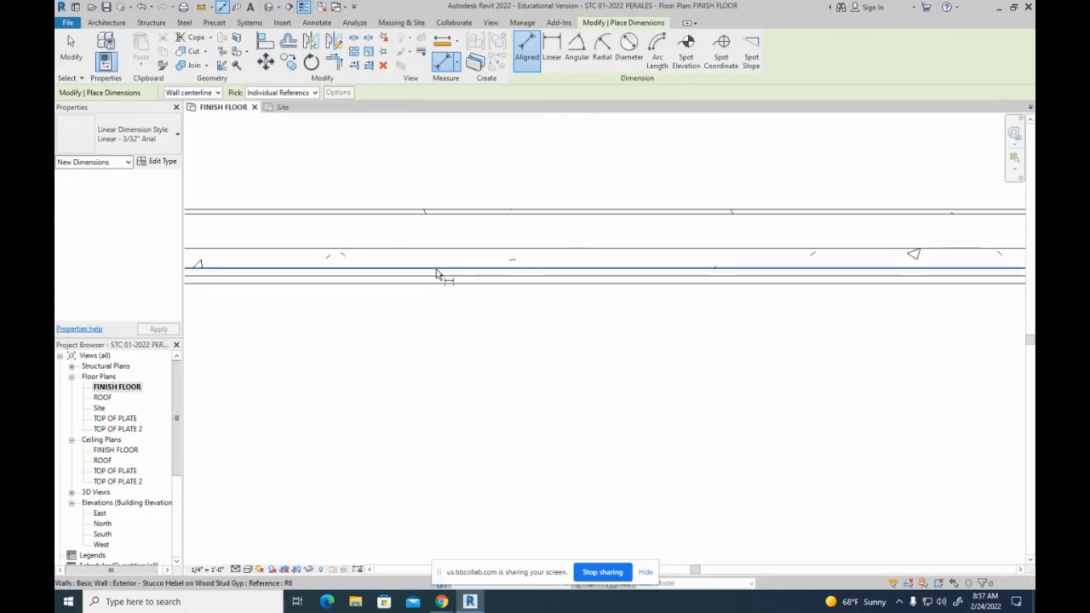
left_click(436, 273)
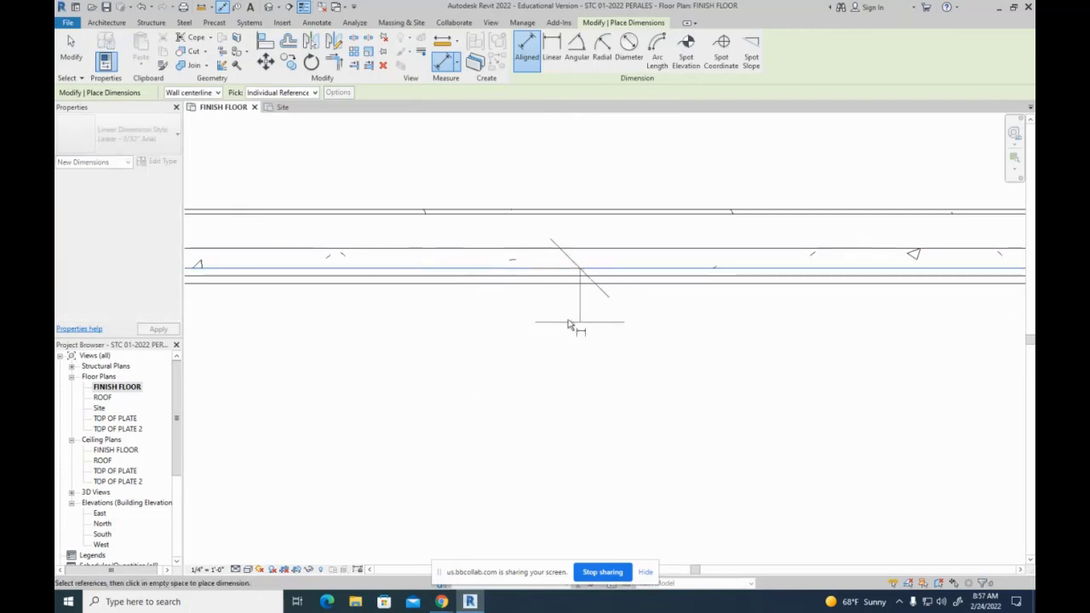
scroll(541, 358, "down", 3)
scroll(532, 392, "down", 3)
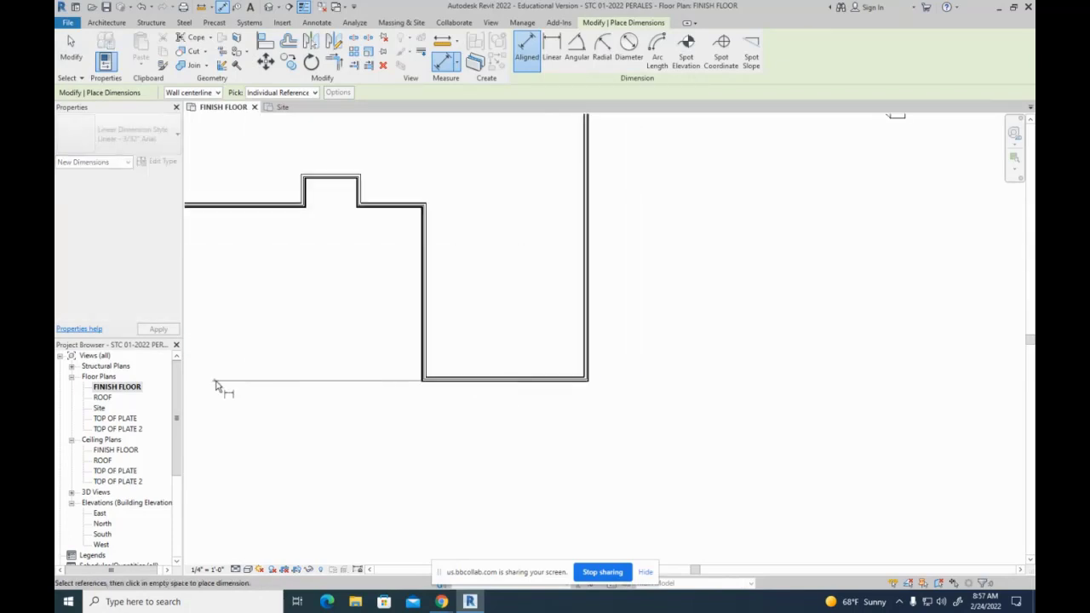
- Add the matching layer face of the upper-left projection's top wall and place the overall depth dimension to the left of the building
middle_click_drag(319, 277, 481, 309)
scroll(481, 308, "down", 1)
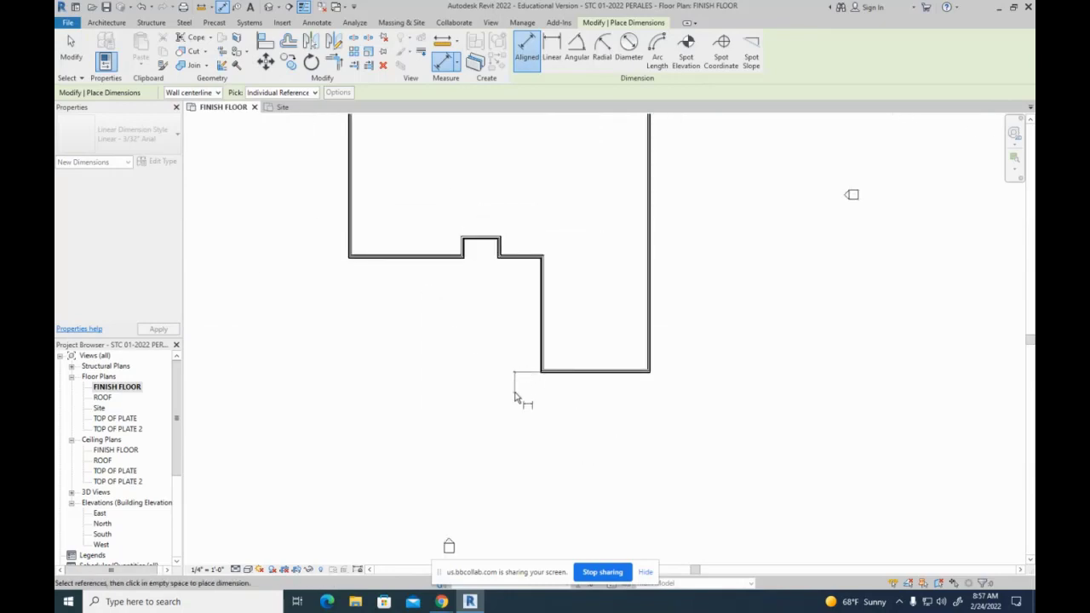
scroll(437, 219, "down", 2)
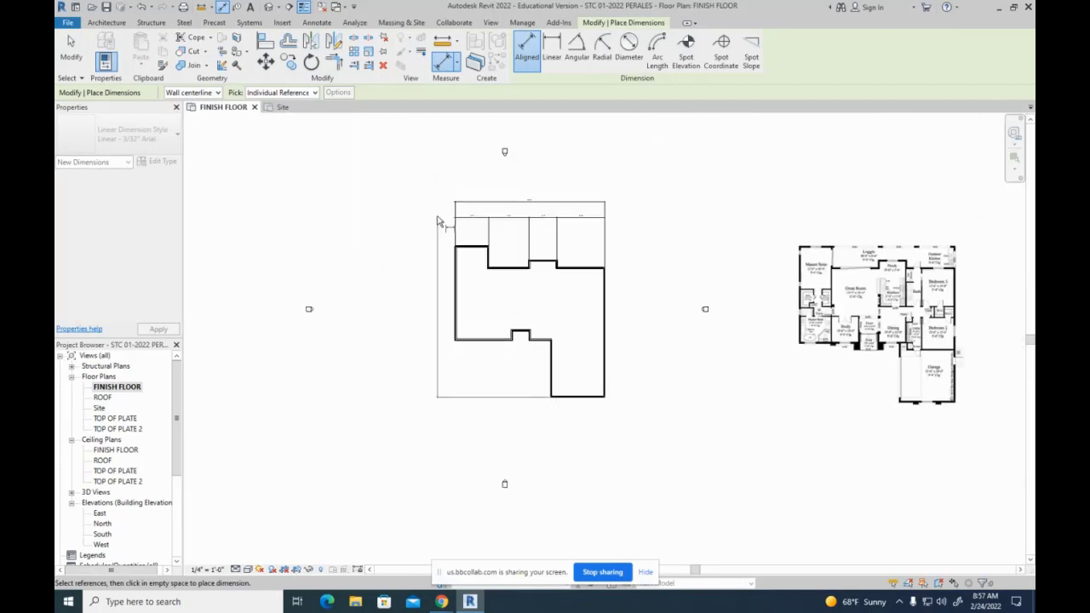
scroll(460, 221, "up", 3)
scroll(446, 255, "up", 8)
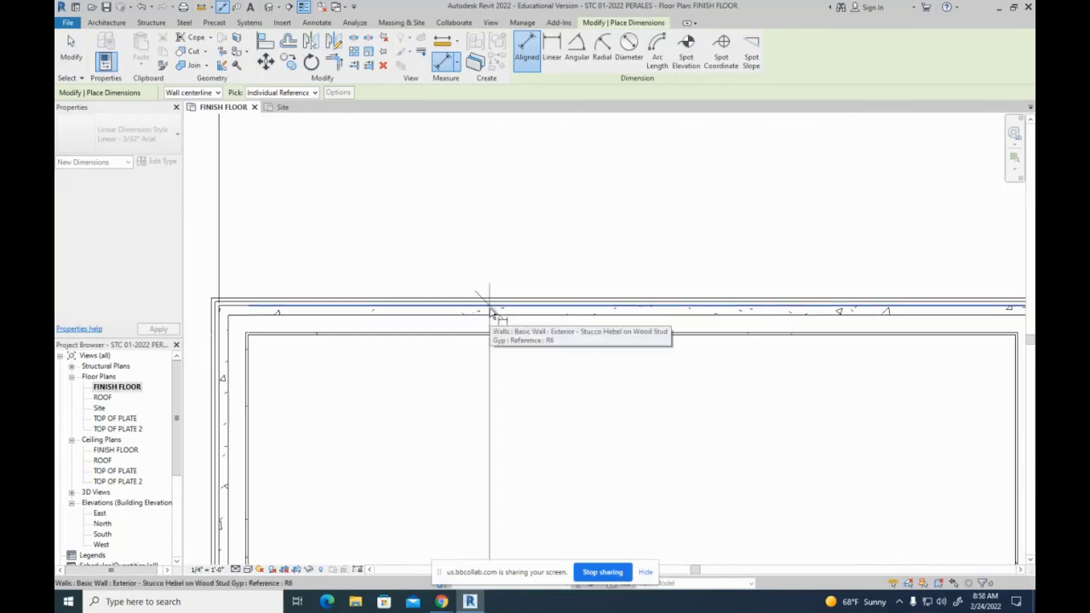
left_click(491, 313)
scroll(491, 312, "down", 4)
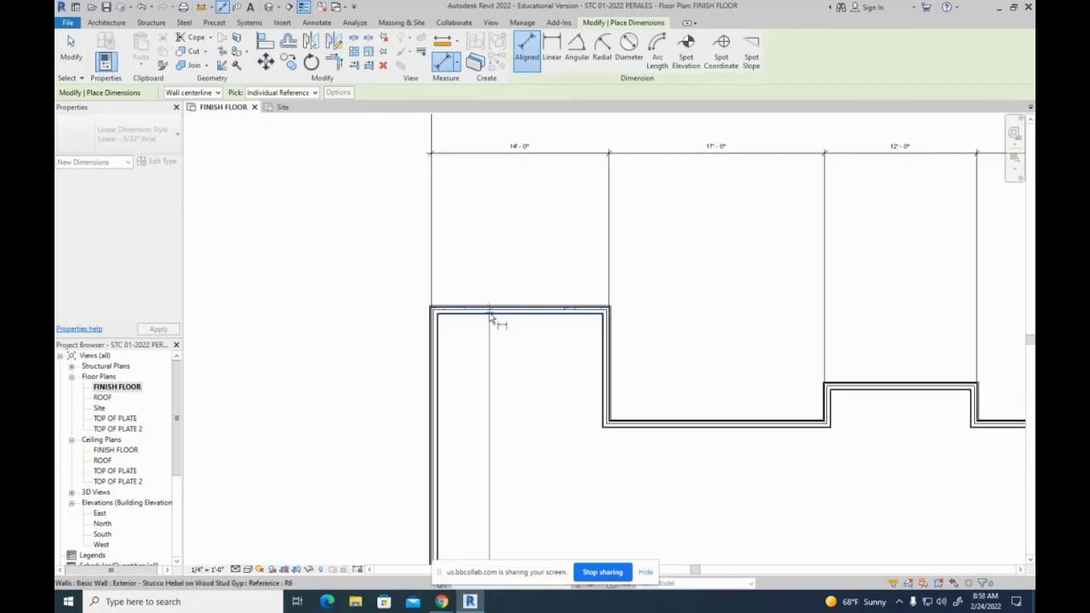
scroll(484, 341, "up", 6)
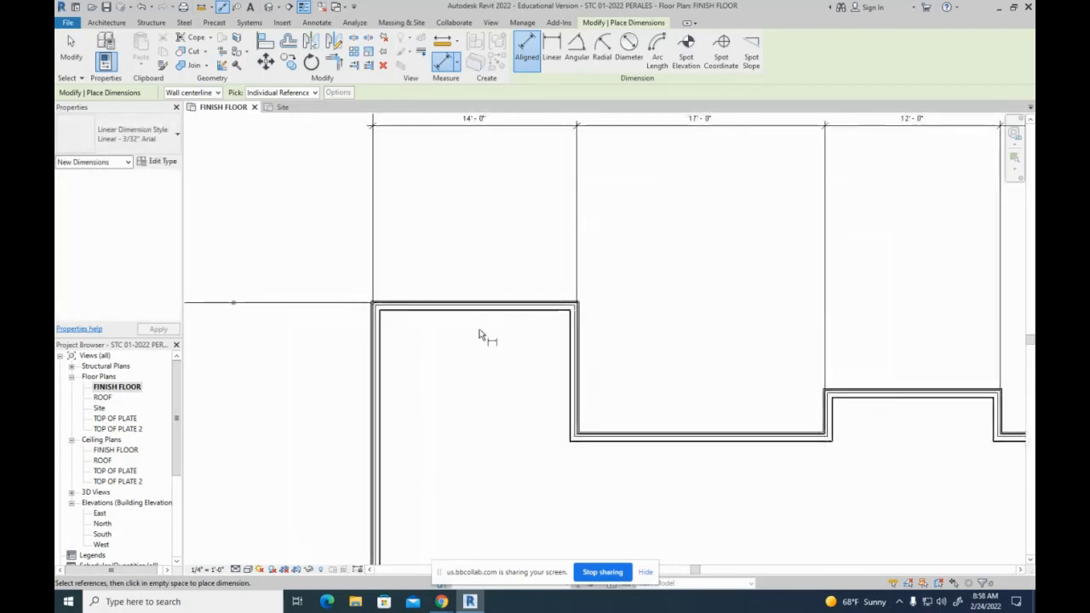
right_click(506, 329)
left_click(546, 350)
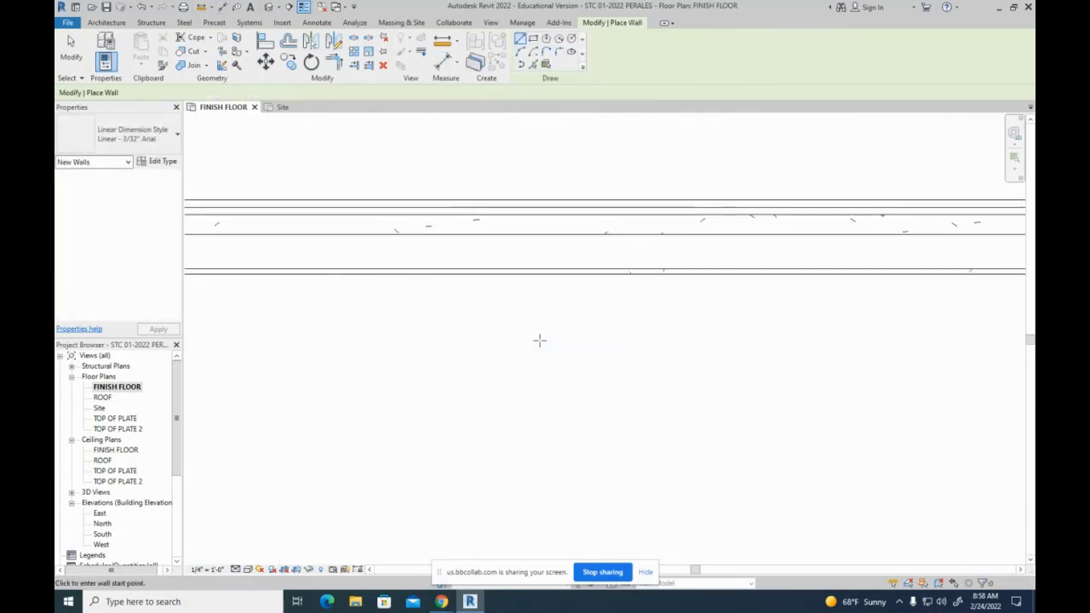
key("Escape")
key("Escape")
- Examine the wall layers at the upper-left corner and the lowest wall where the overall depth dimension attaches
scroll(596, 348, "up", 3)
scroll(597, 348, "down", 1)
scroll(399, 321, "up", 2)
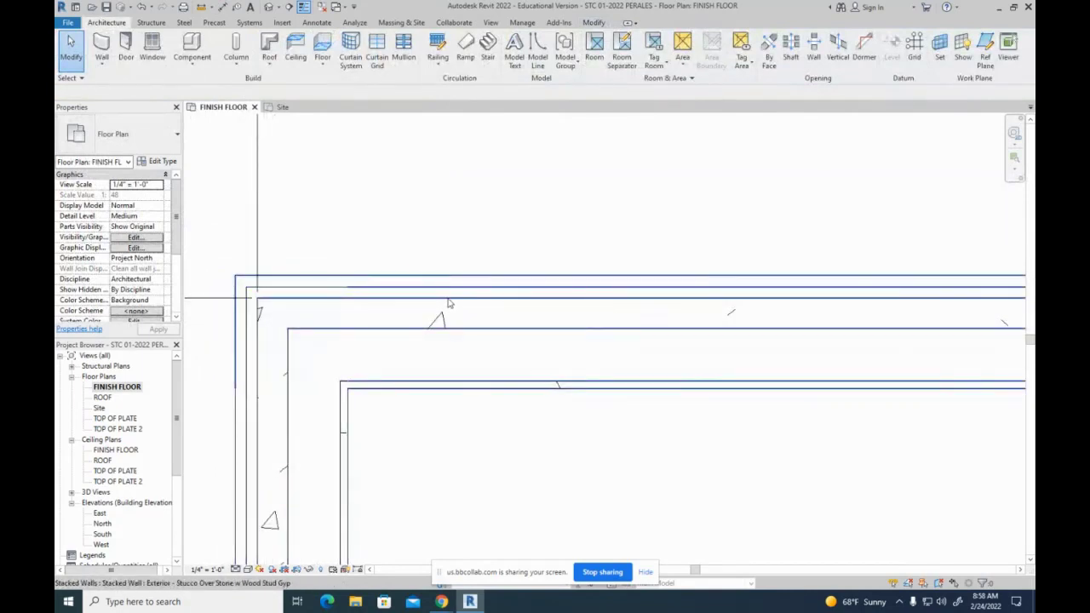
scroll(412, 303, "down", 6)
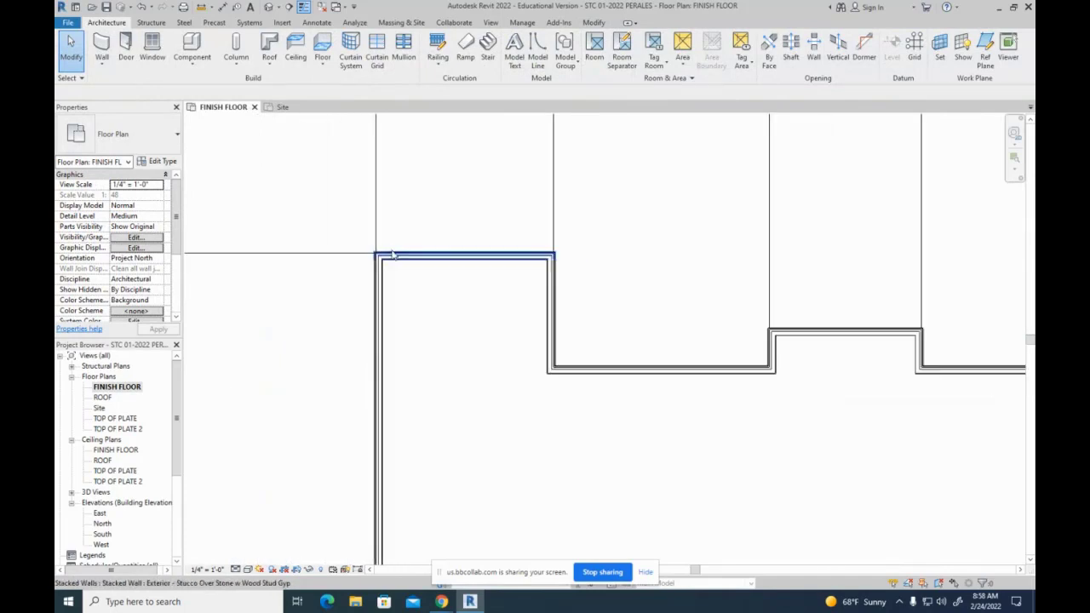
scroll(621, 482, "up", 2)
right_click(577, 402)
key("Escape")
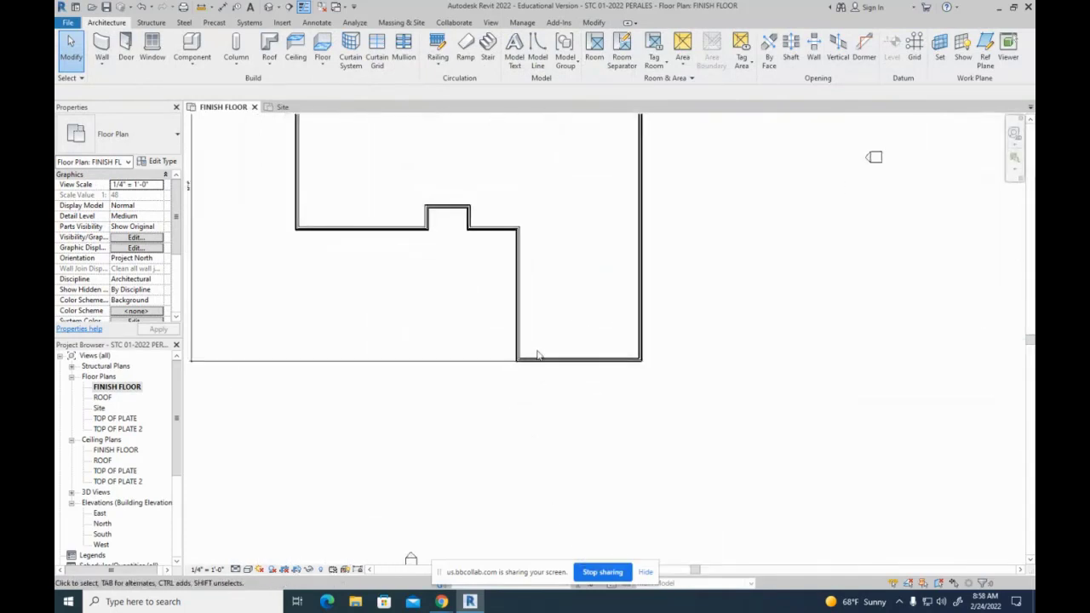
- Inspect the lowest wall's layers and read the overall depth dimension to the left of the building
scroll(536, 357, "up", 4)
scroll(528, 385, "up", 2)
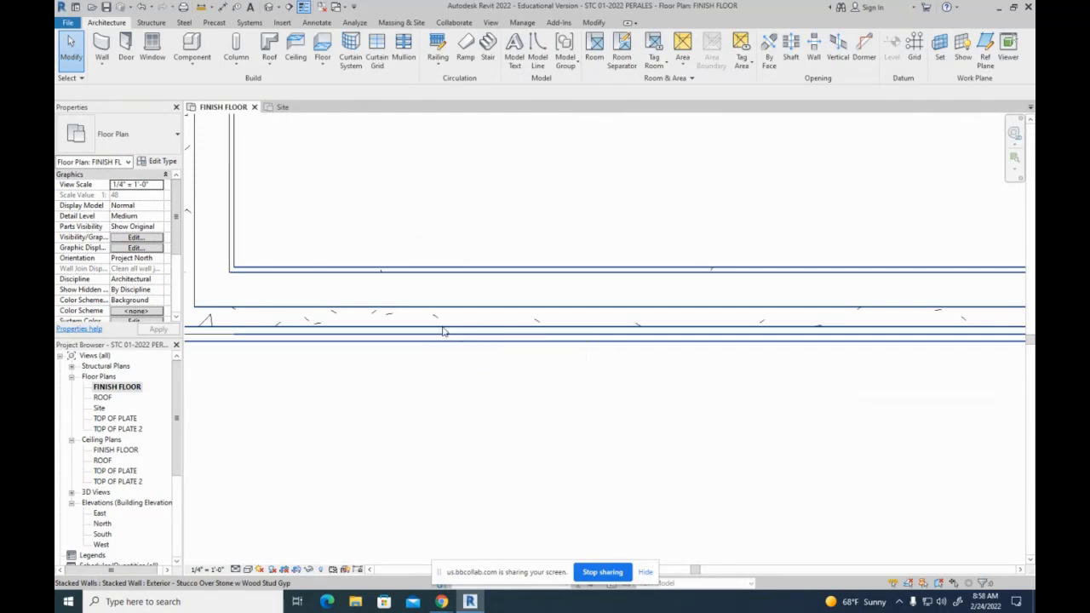
scroll(504, 331, "down", 7)
middle_click_drag(448, 127, 401, 445)
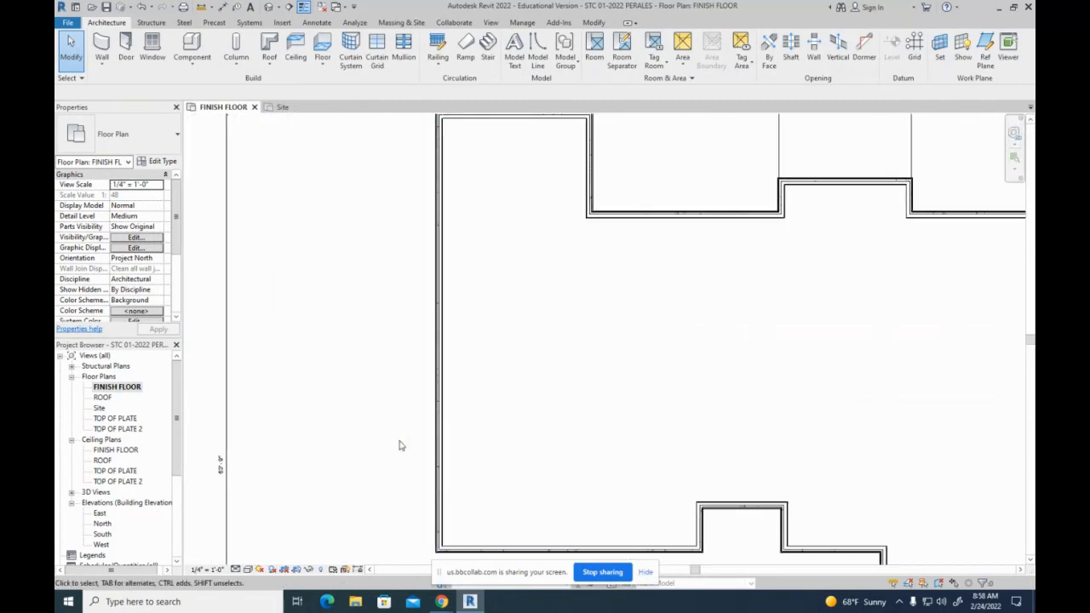
scroll(233, 482, "up", 3)
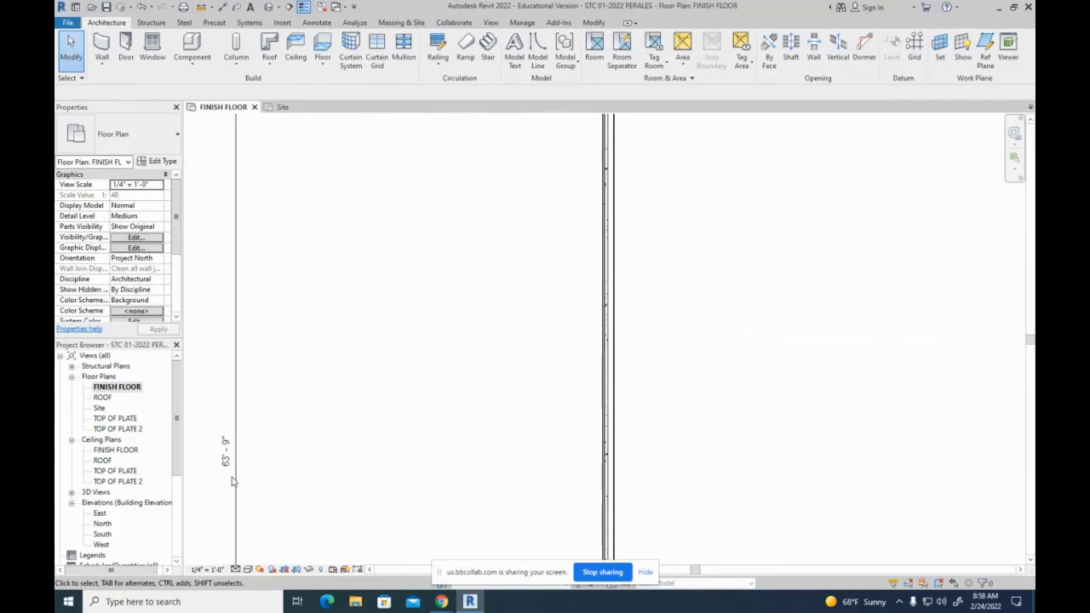
scroll(226, 457, "up", 2)
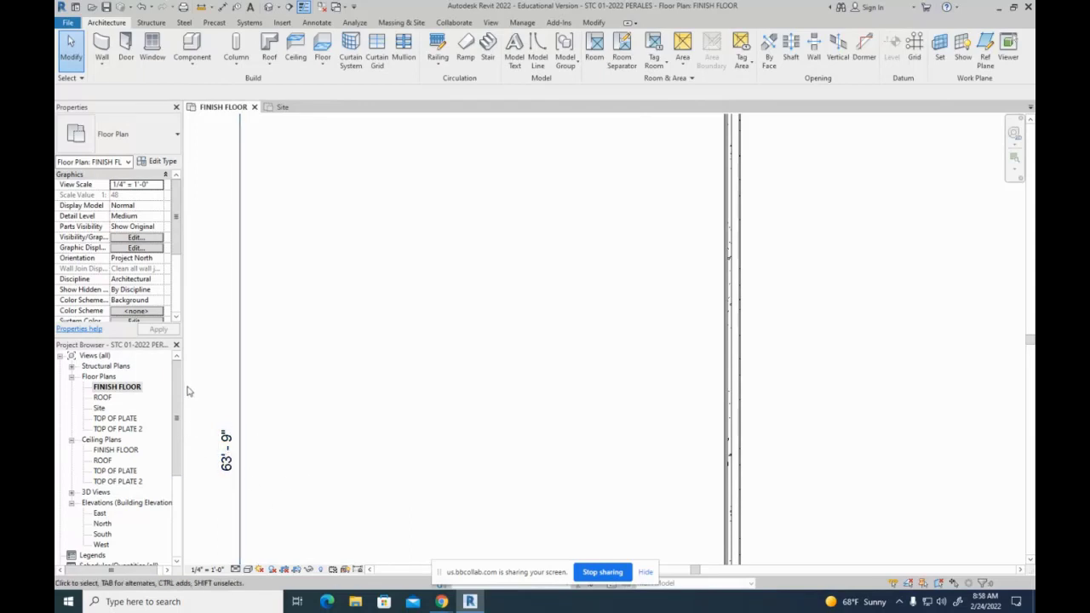
scroll(221, 375, "down", 5)
- Start an aligned dimension from the lowest wall's layer face (reference R6) and add the matching face of the lower-left wall
key("d")
key("i")
scroll(287, 370, "up", 5)
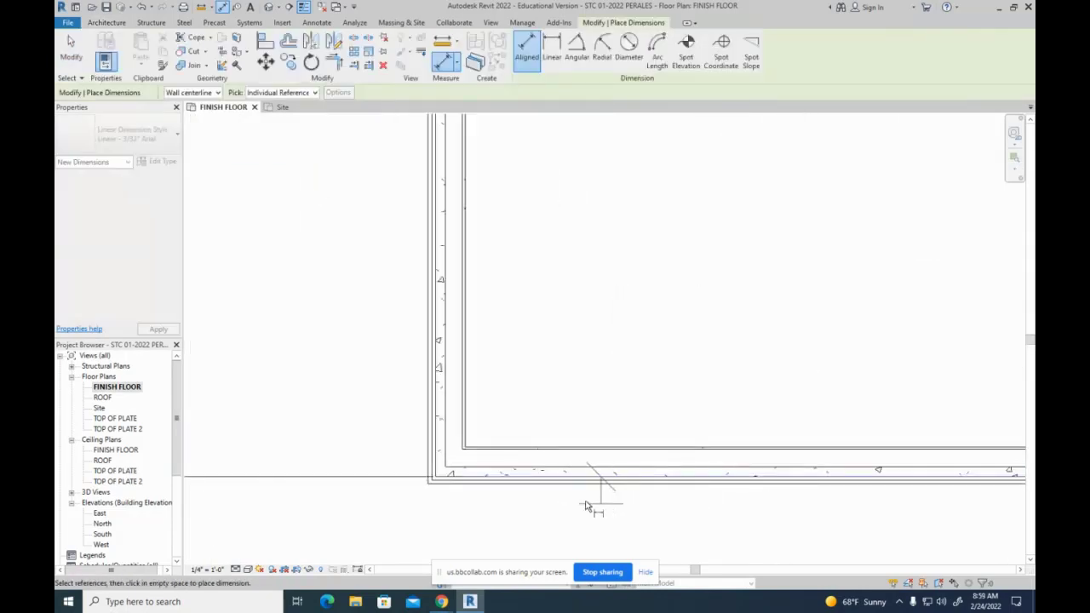
scroll(519, 498, "down", 2)
scroll(609, 514, "down", 2)
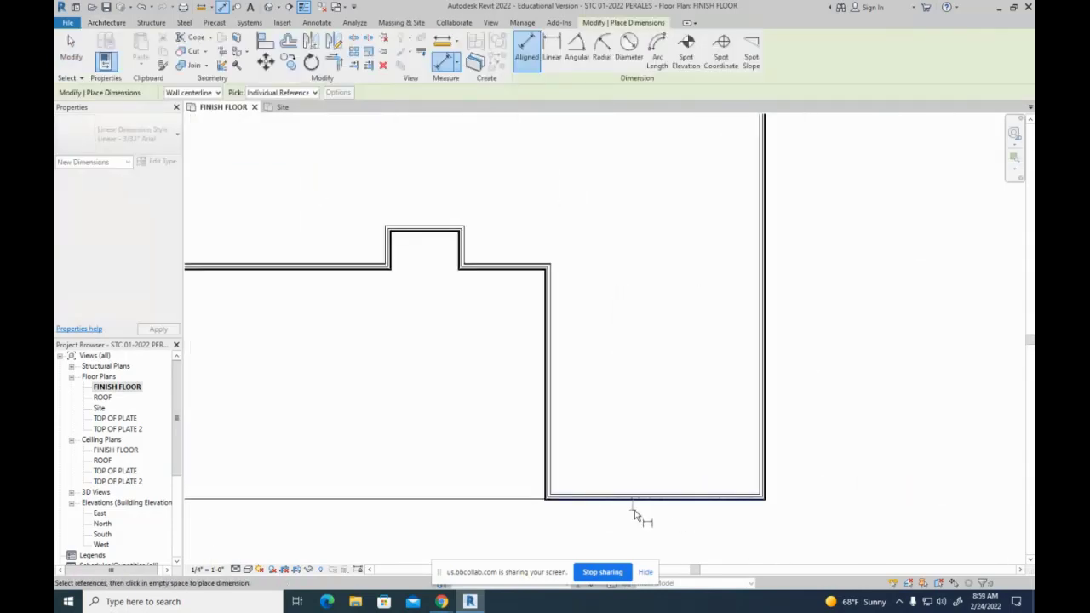
middle_click_drag(366, 385, 574, 418)
scroll(443, 353, "up", 5)
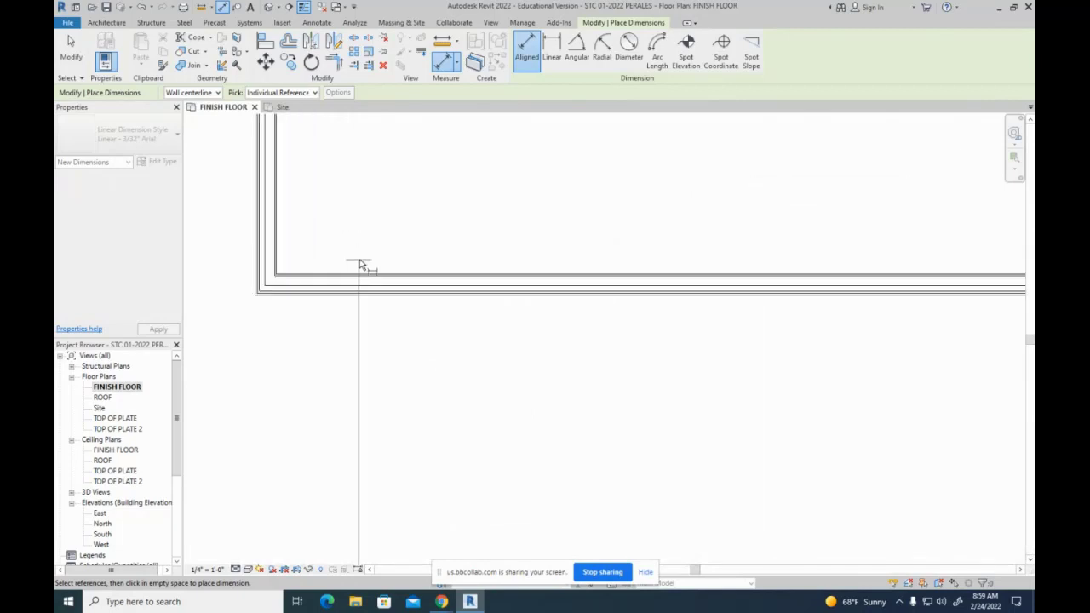
scroll(361, 266, "up", 2)
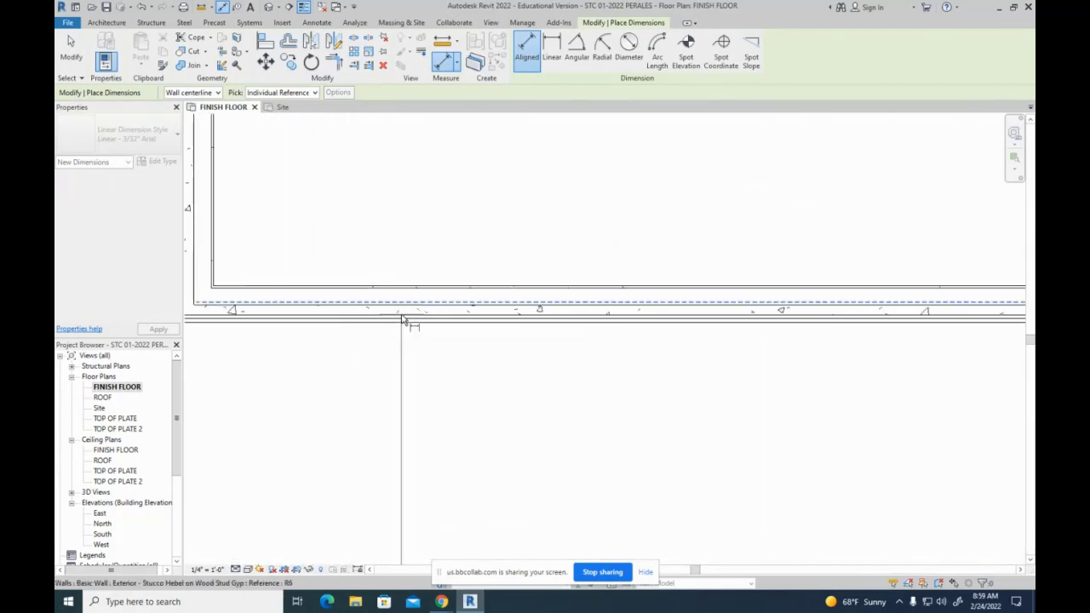
scroll(403, 319, "down", 2)
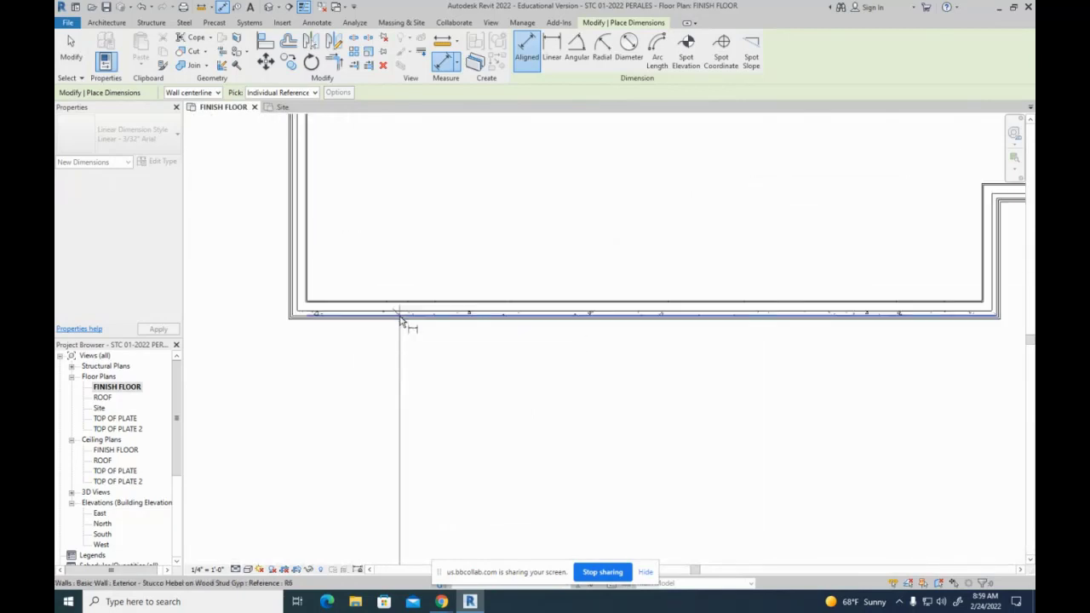
scroll(403, 319, "down", 2)
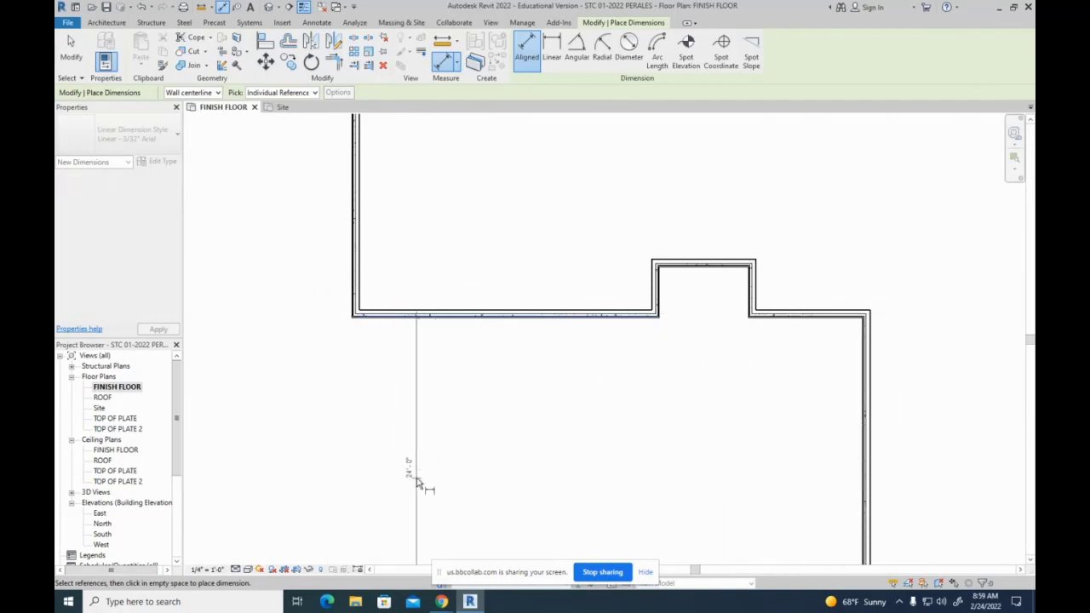
- Add the layer face of the upper-left projection's top wall and place the segment dimensions between the building and the overall depth dimension
scroll(388, 226, "down", 4)
middle_click_drag(382, 208, 446, 528)
scroll(435, 326, "up", 10)
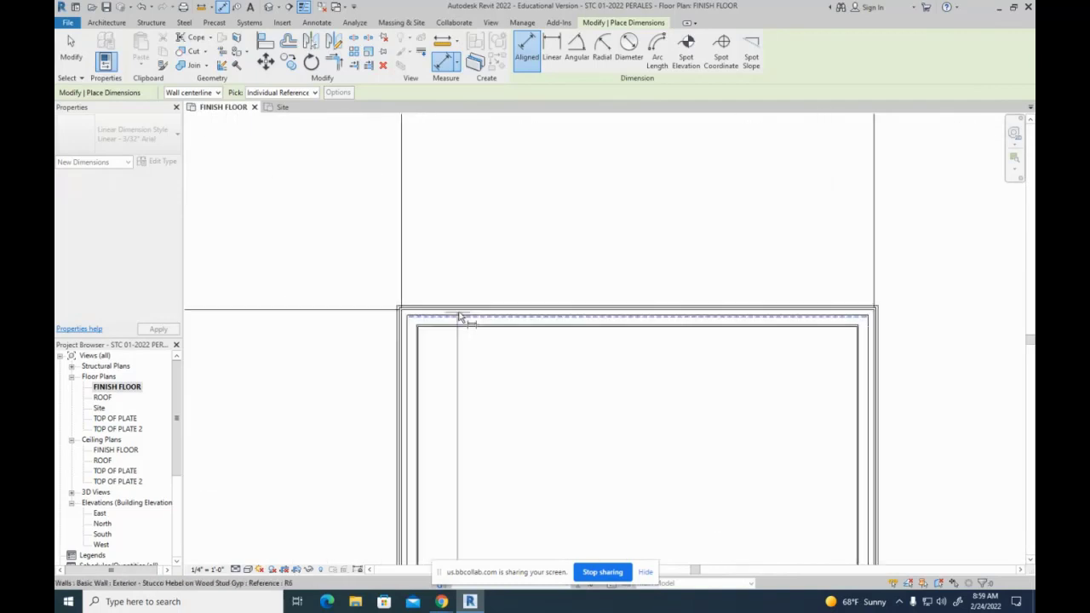
scroll(459, 317, "up", 2)
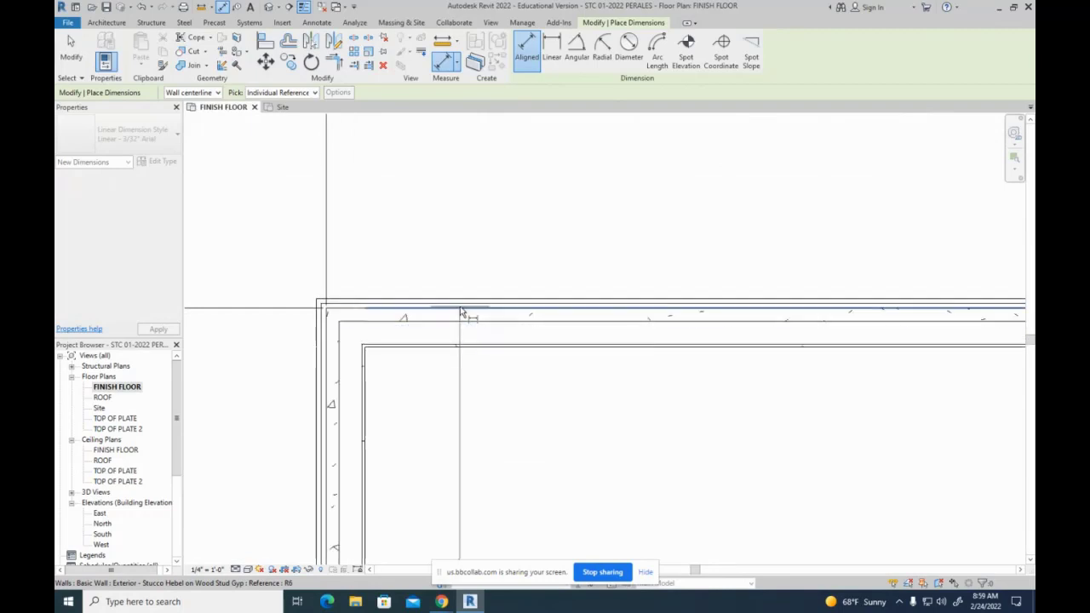
left_click(461, 308)
scroll(461, 309, "down", 5)
scroll(298, 233, "down", 2)
middle_click_drag(239, 244, 348, 213)
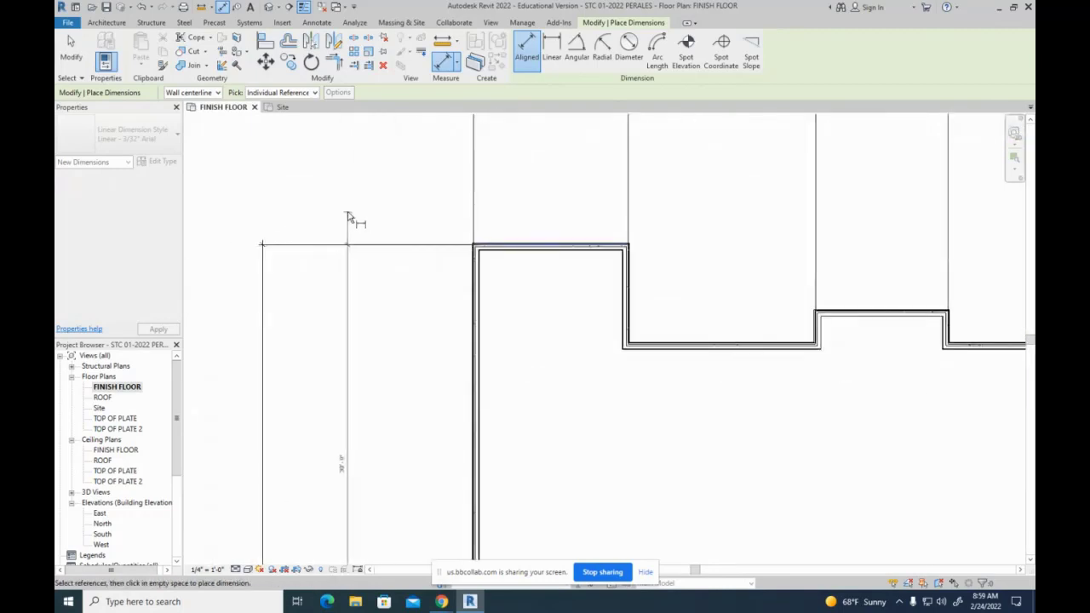
left_click(332, 216)
key("Escape")
key("Escape")
- Move the upper-left projection's top wall 0' 3" outward to correct the building depth
scroll(335, 473, "up", 4)
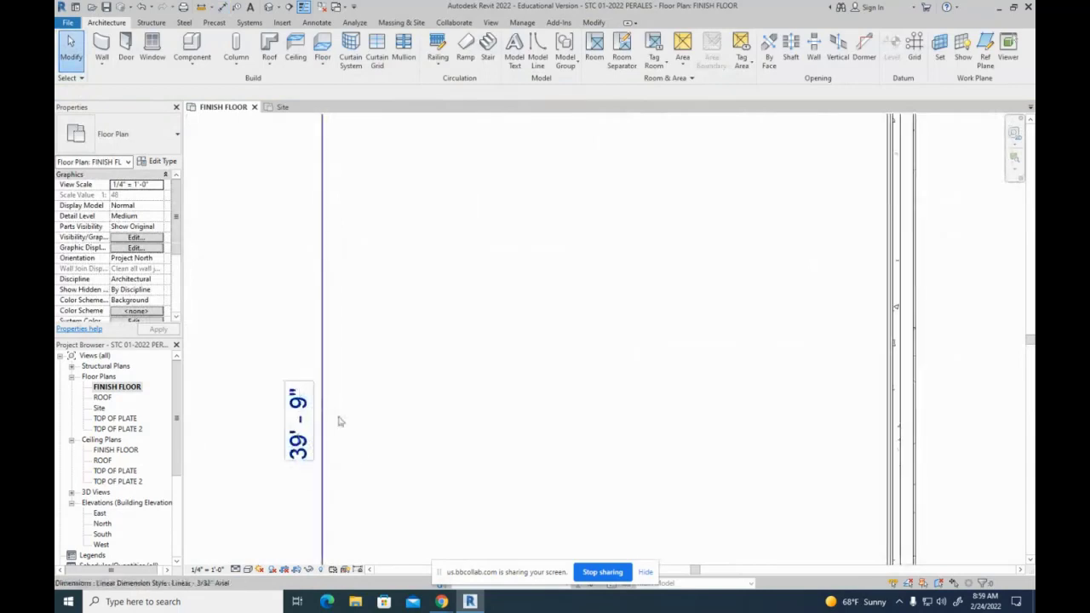
scroll(336, 423, "down", 4)
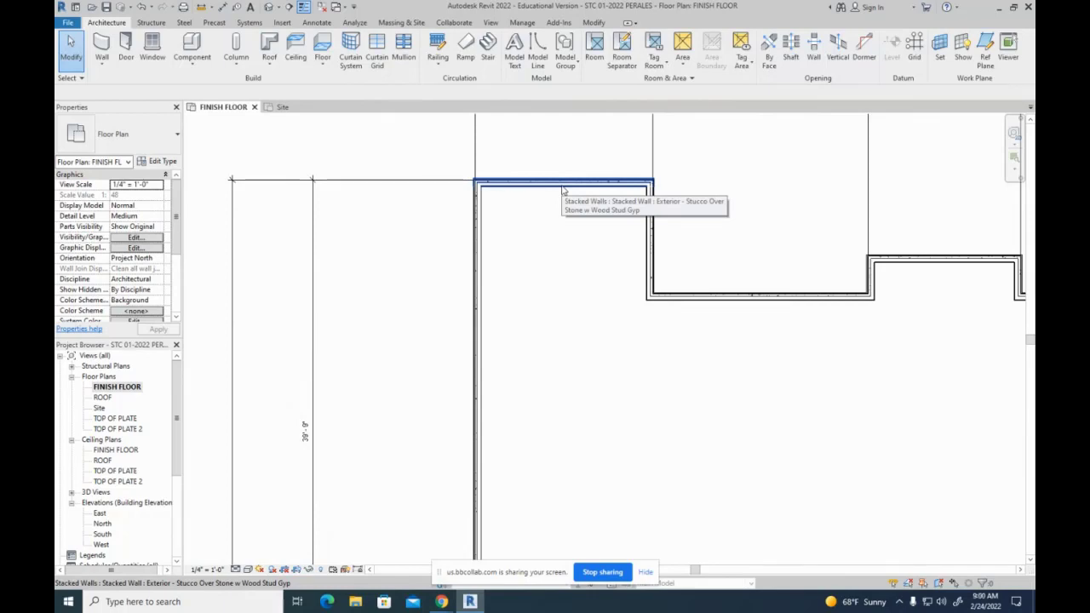
scroll(525, 331, "down", 2)
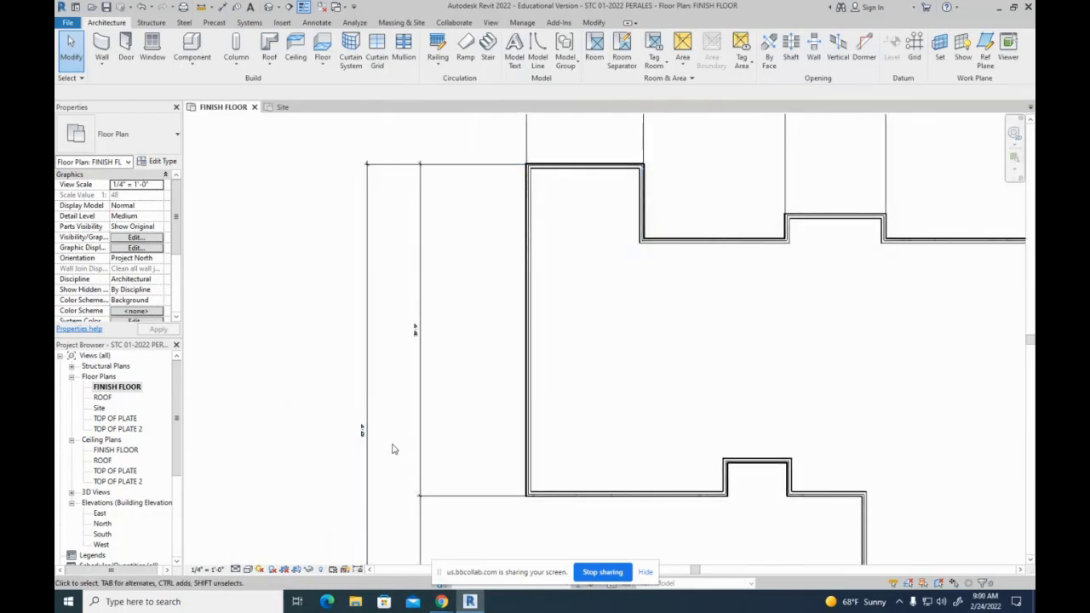
left_click(586, 167)
left_click(266, 62)
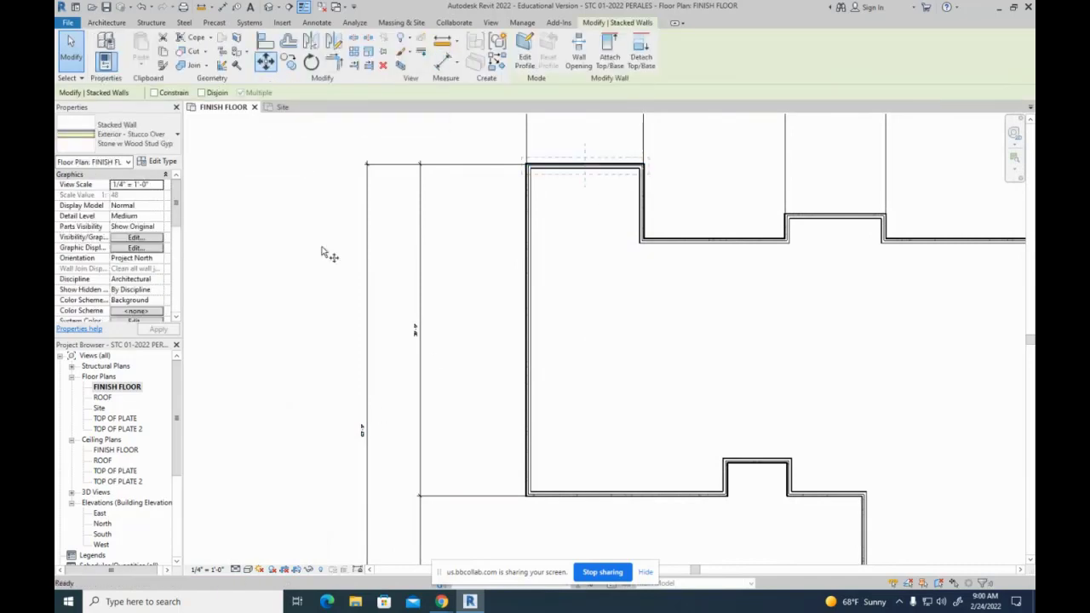
left_click(318, 300)
type("0 4")
key("Return")
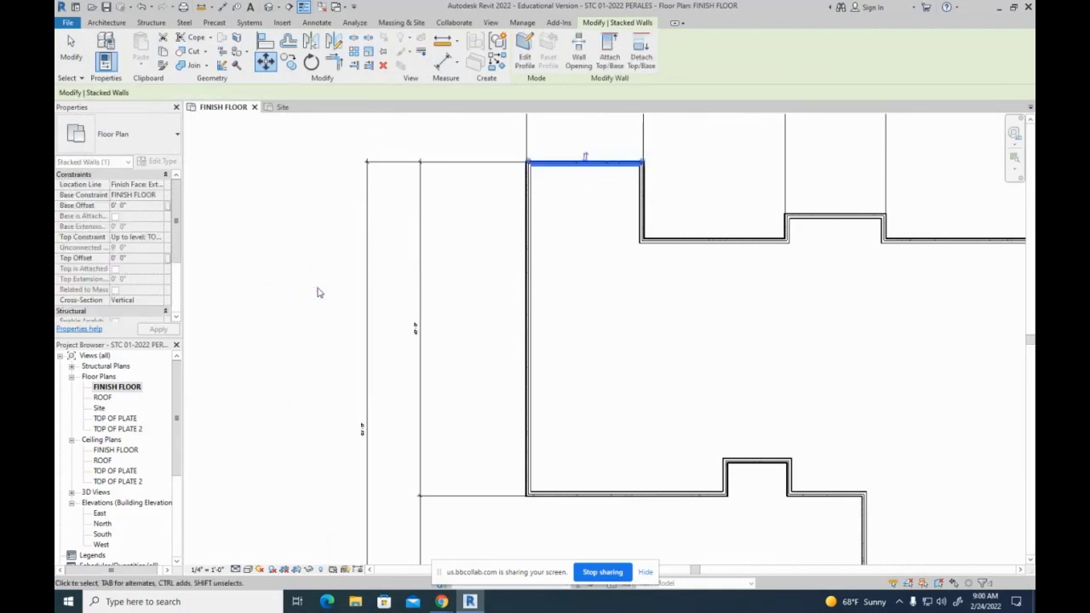
left_click(483, 423)
- Check the overall depth dimension and both depth segment dimensions to the left of the building
scroll(358, 426, "up", 8)
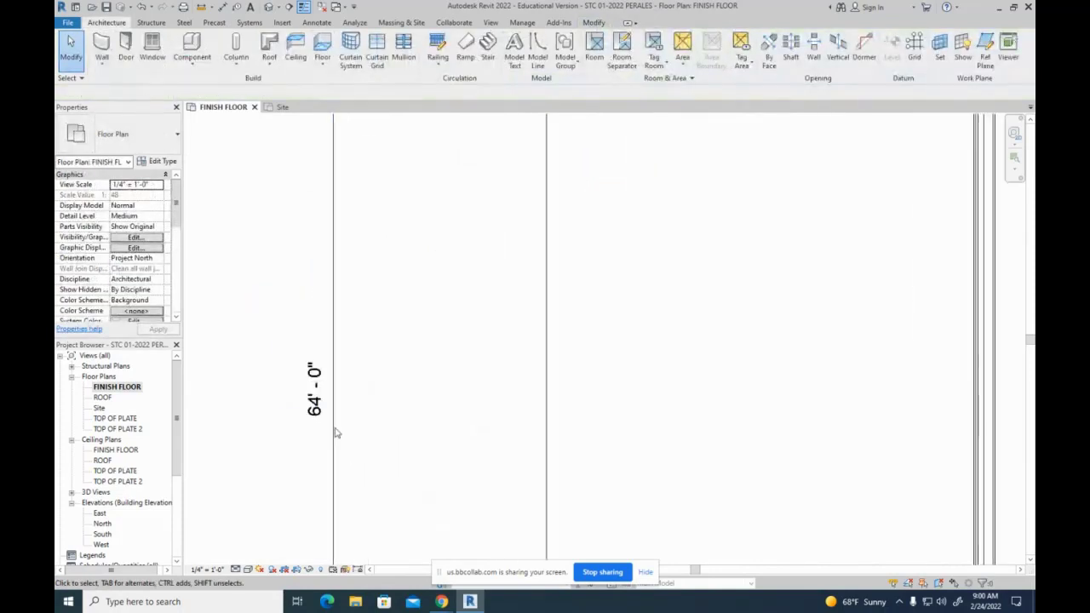
scroll(341, 457, "down", 6)
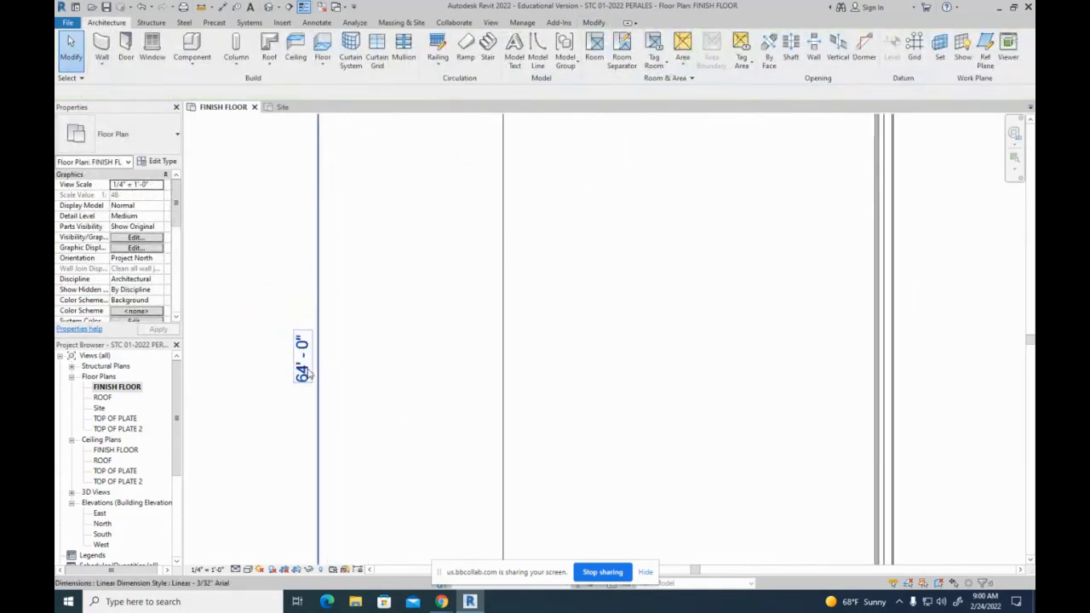
middle_click_drag(448, 531, 407, 317)
scroll(406, 317, "up", 5)
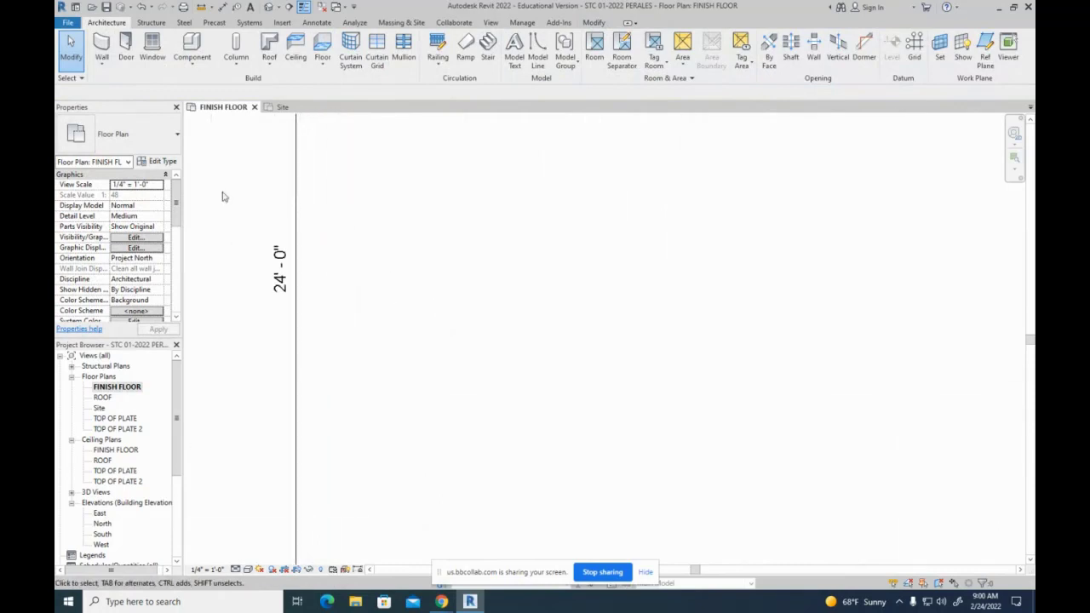
scroll(288, 304, "down", 5)
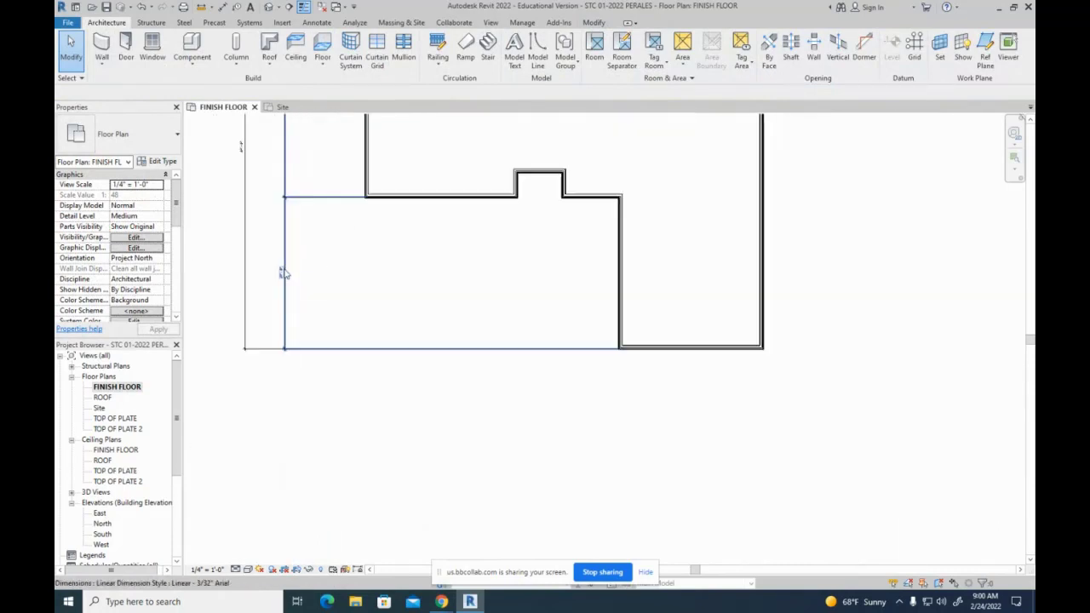
scroll(360, 409, "up", 4)
scroll(320, 316, "up", 3)
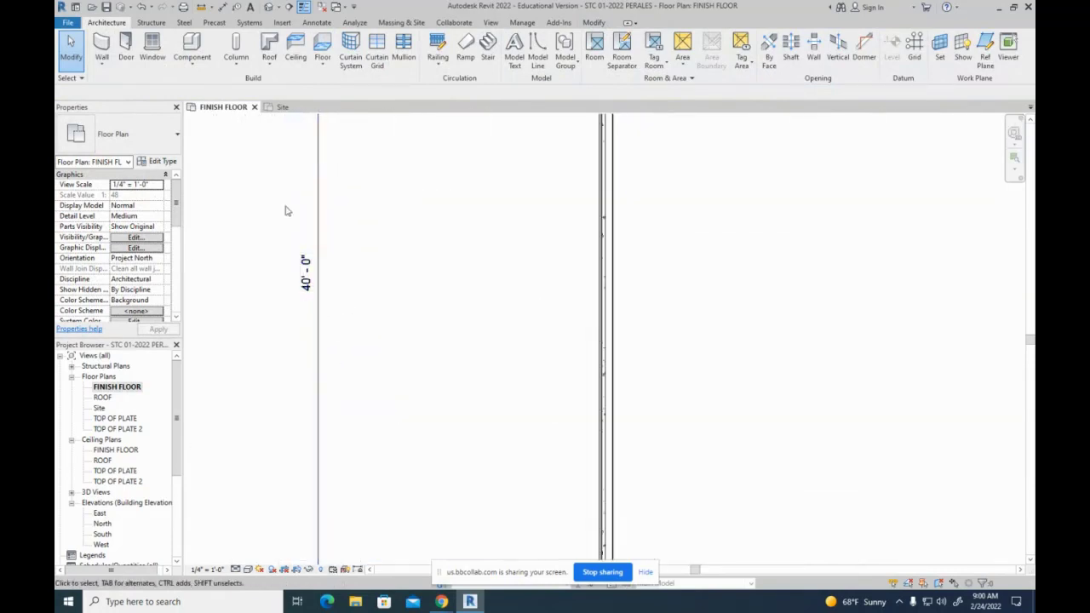
scroll(272, 209, "down", 4)
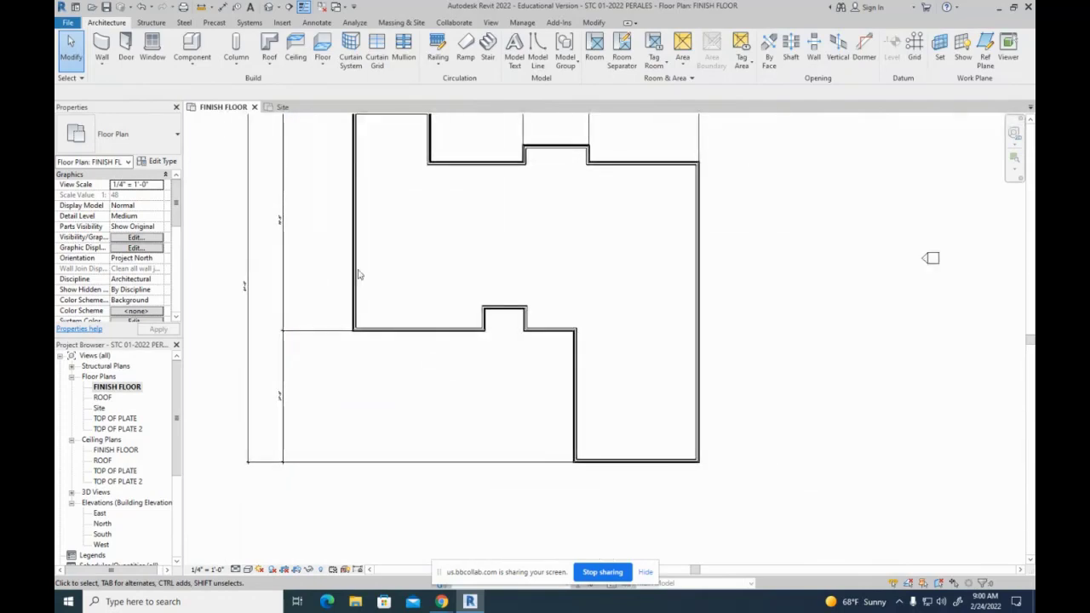
scroll(328, 274, "down", 1)
middle_click_drag(307, 280, 299, 311)
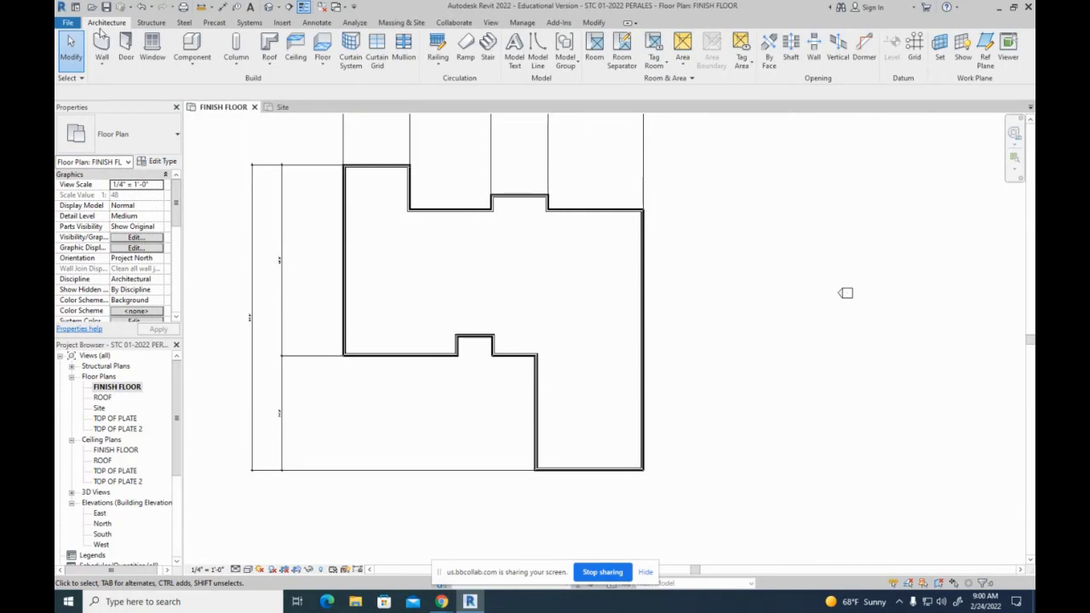
- Start another aligned dimension from the layer face (reference R6) of the lowest wall of the lower-right wing
left_click(221, 7)
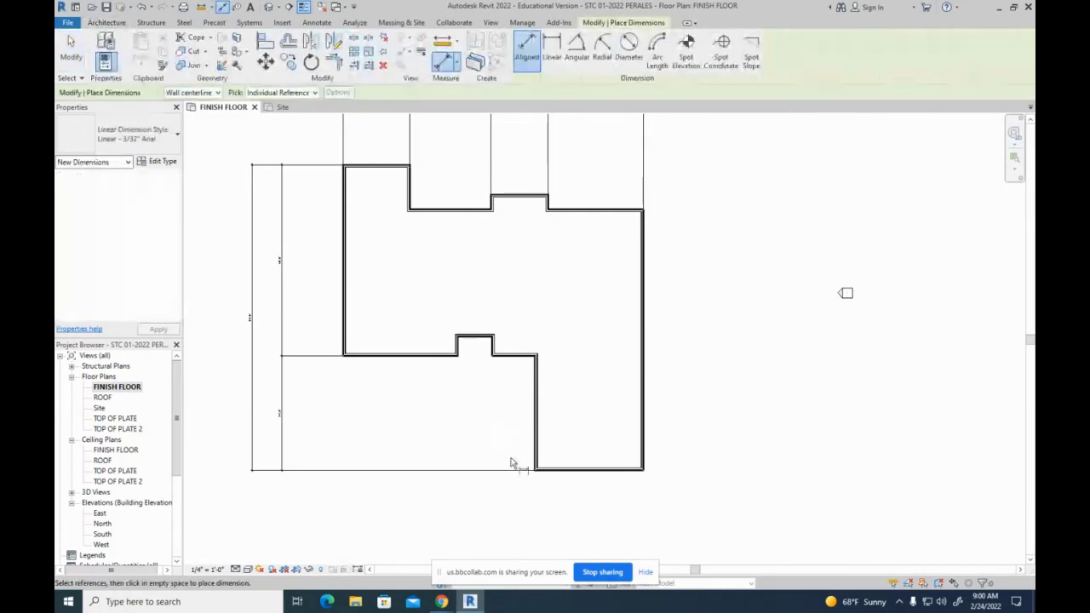
scroll(614, 485, "up", 6)
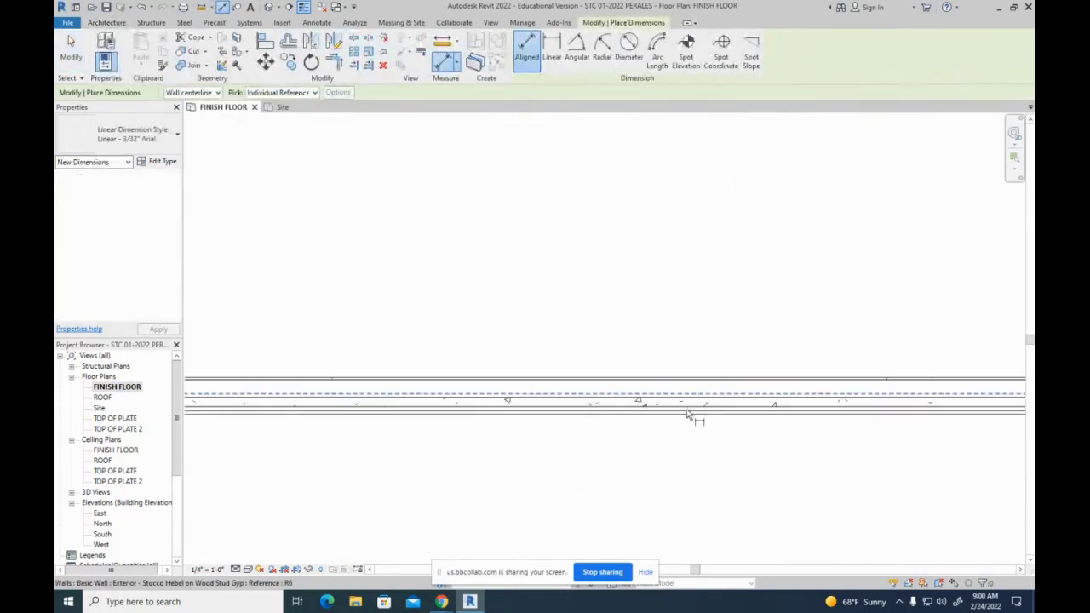
left_click(688, 413)
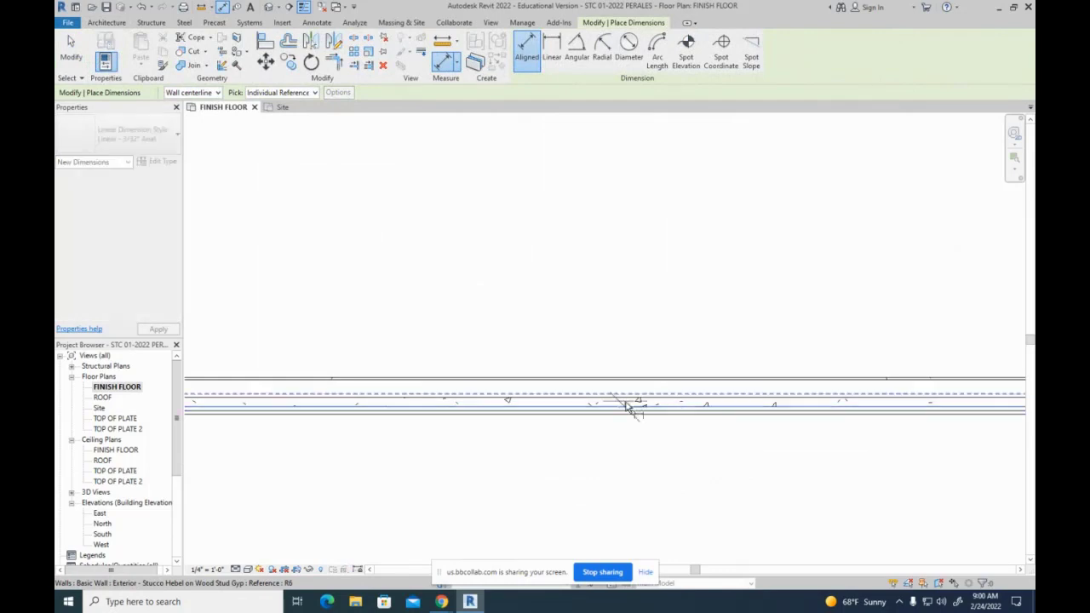
- Add the matching layer face of the upper-right wall to the aligned dimension
scroll(683, 539, "down", 7)
middle_click_drag(670, 333, 686, 538)
scroll(350, 266, "up", 1)
scroll(396, 299, "up", 5)
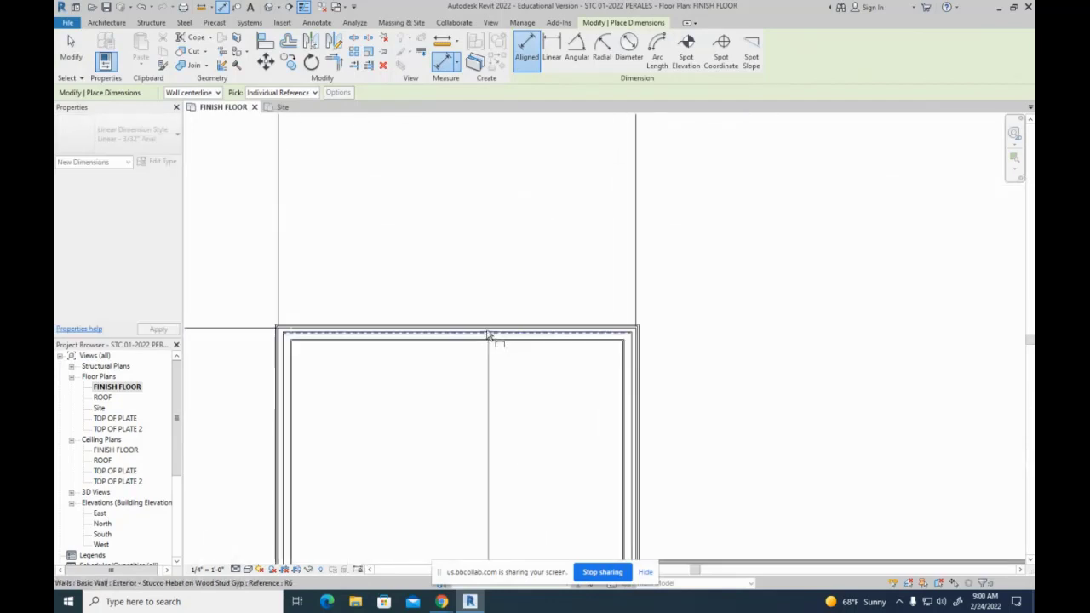
scroll(490, 349, "down", 4)
scroll(492, 351, "down", 2)
middle_click_drag(782, 516, 659, 480)
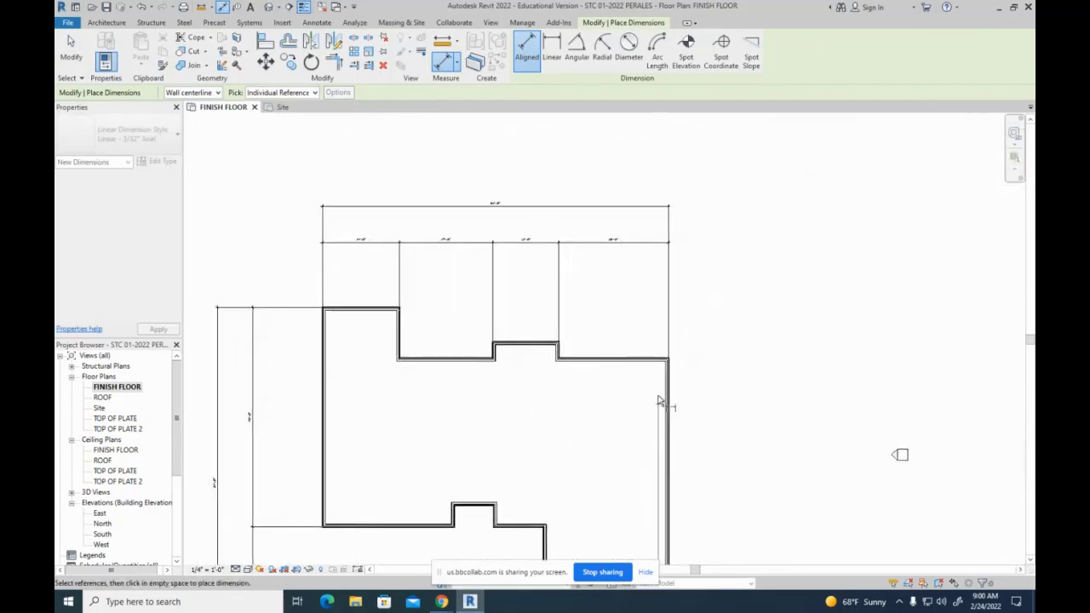
scroll(647, 371, "up", 4)
scroll(630, 330, "up", 3)
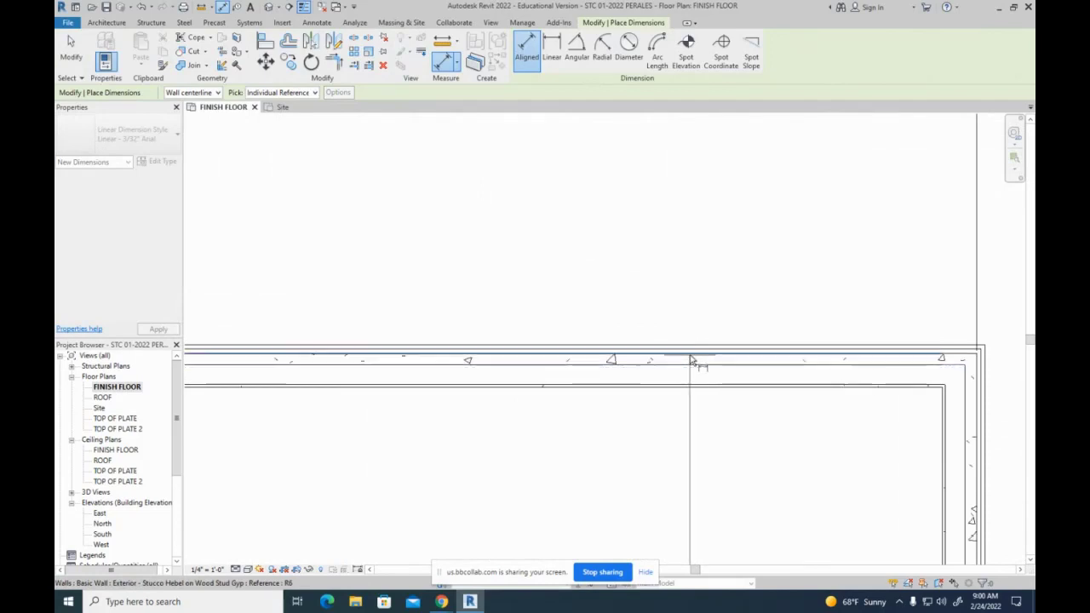
left_click(691, 356)
- Add the top wall faces of the middle and upper-left projections and place the depth dimension string to the right of the building
scroll(776, 365, "down", 4)
scroll(469, 323, "up", 4)
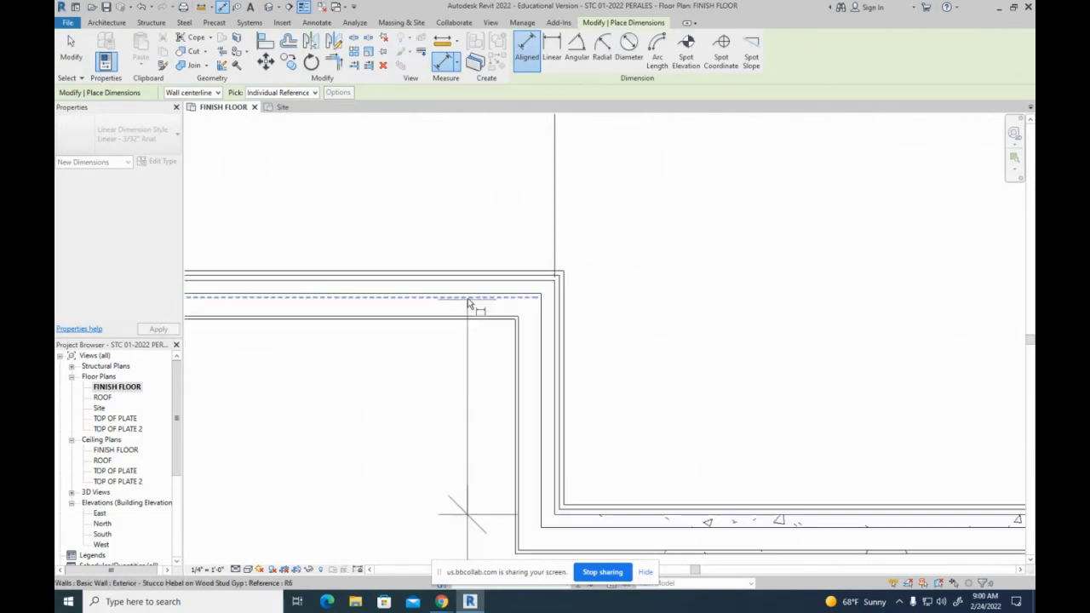
left_click(460, 283)
scroll(546, 305, "down", 5)
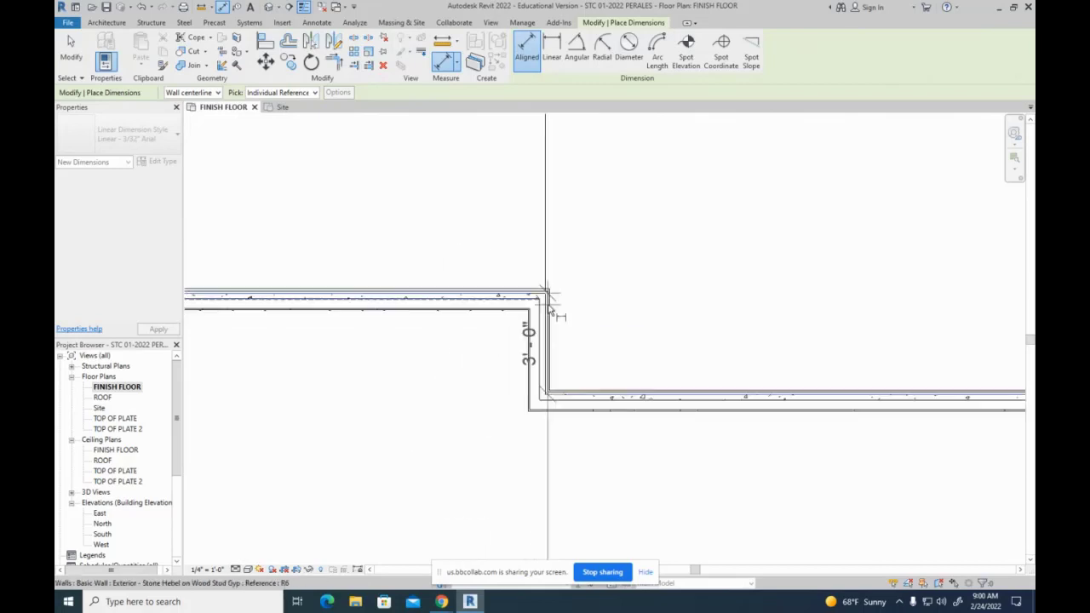
scroll(330, 247, "up", 6)
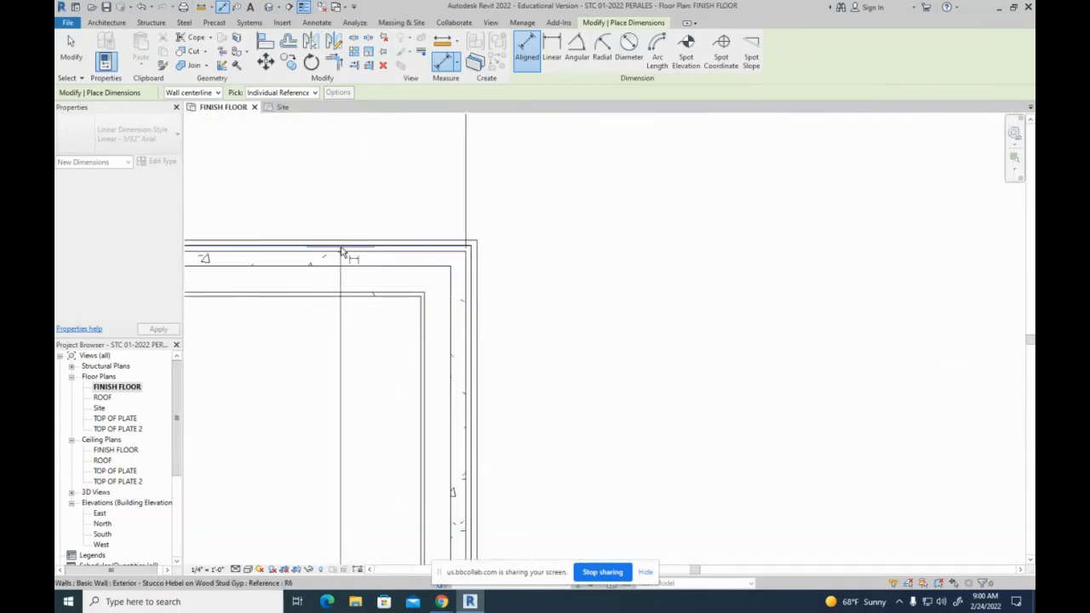
left_click(340, 253)
scroll(341, 253, "down", 6)
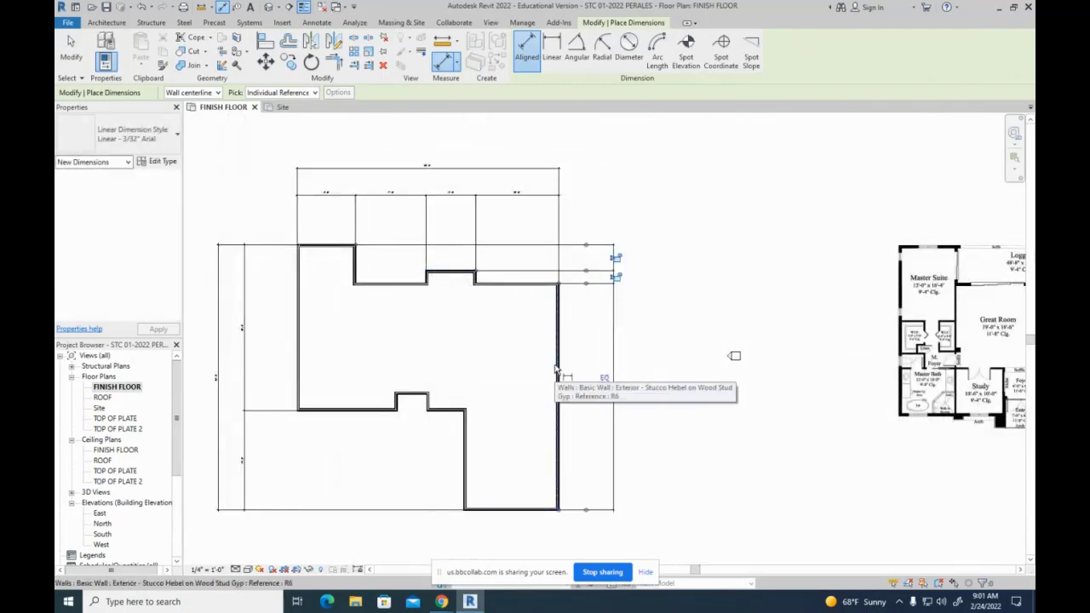
- Finish the aligned dimensioning and check each depth segment in the dimension string to the right of the building
key("Escape")
key("Escape")
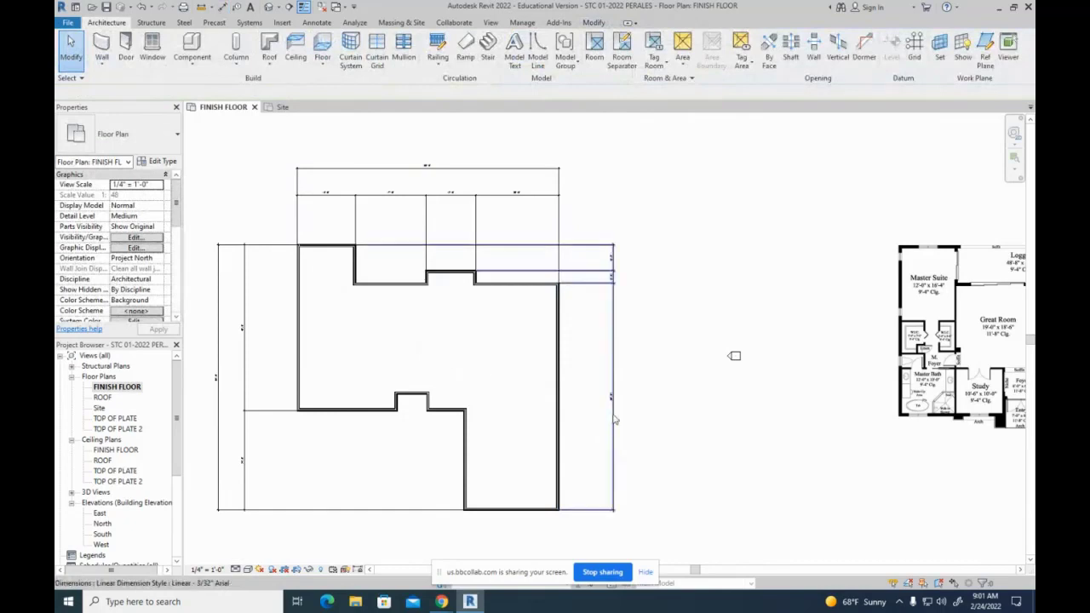
scroll(612, 402, "up", 8)
scroll(612, 372, "down", 5)
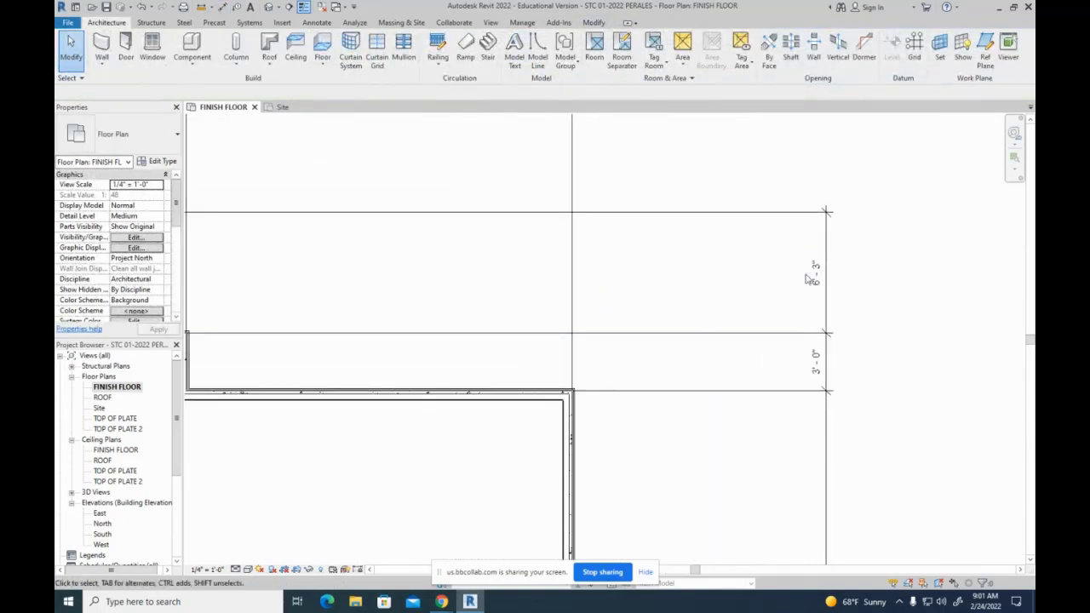
scroll(809, 280, "down", 2)
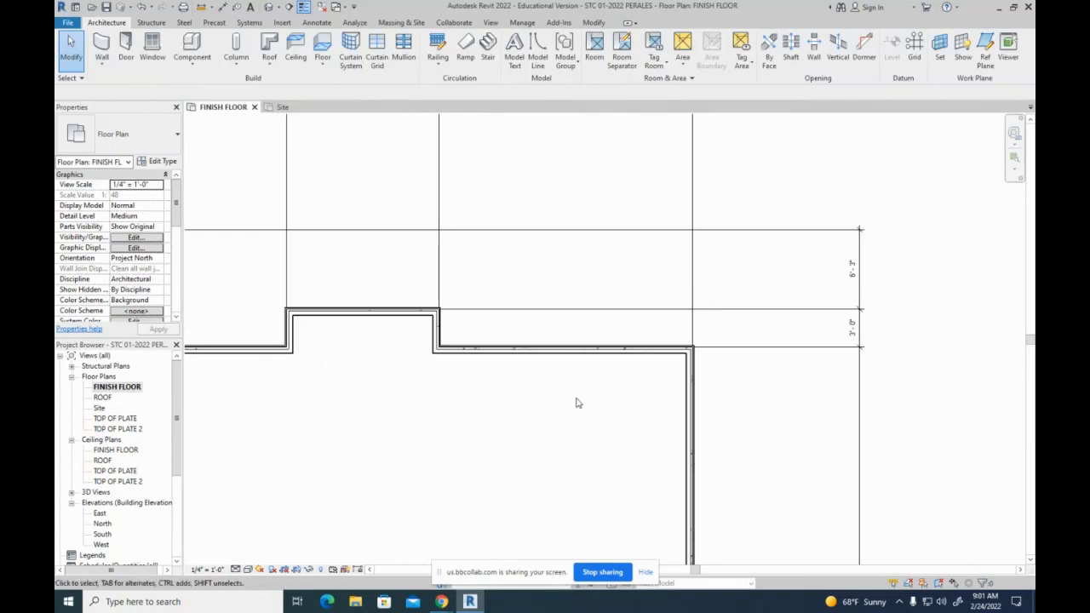
middle_click_drag(838, 485, 797, 278)
middle_click_drag(837, 507, 752, 281)
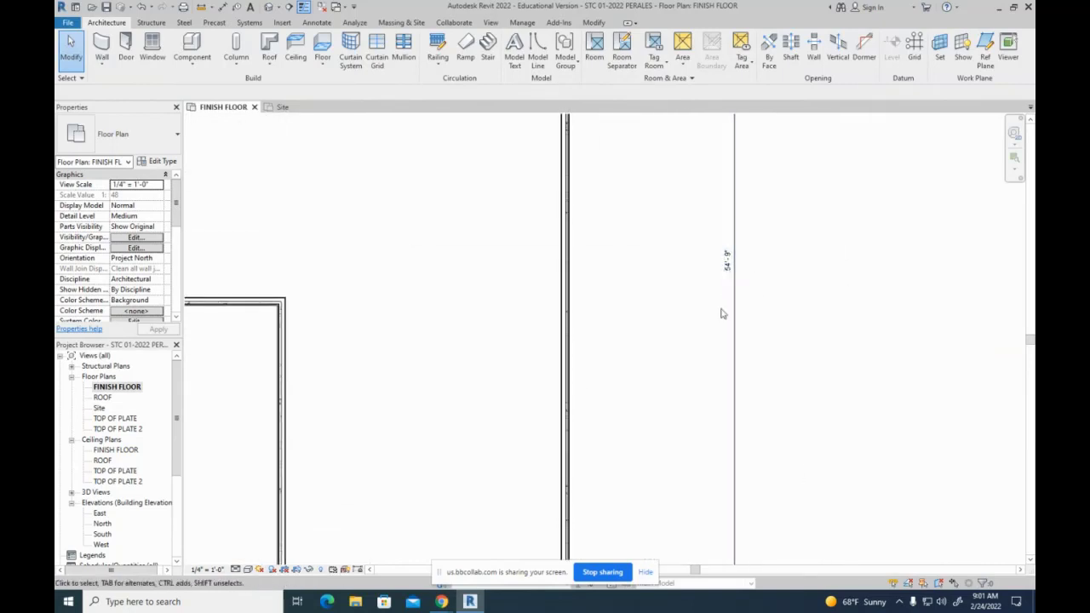
scroll(697, 355, "down", 2)
scroll(714, 306, "up", 5)
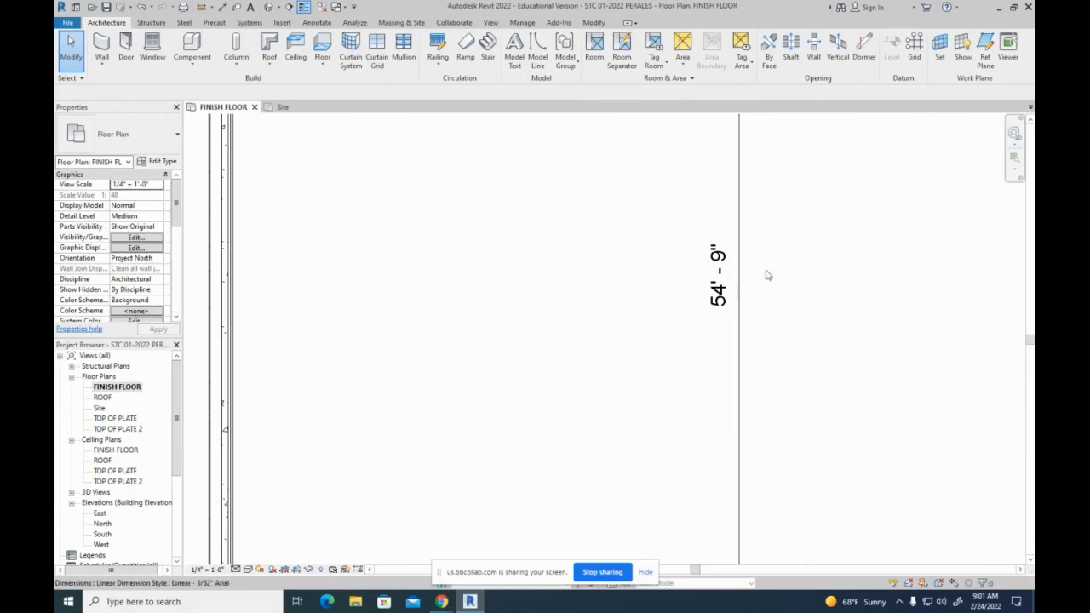
scroll(724, 293, "down", 2)
scroll(723, 293, "down", 3)
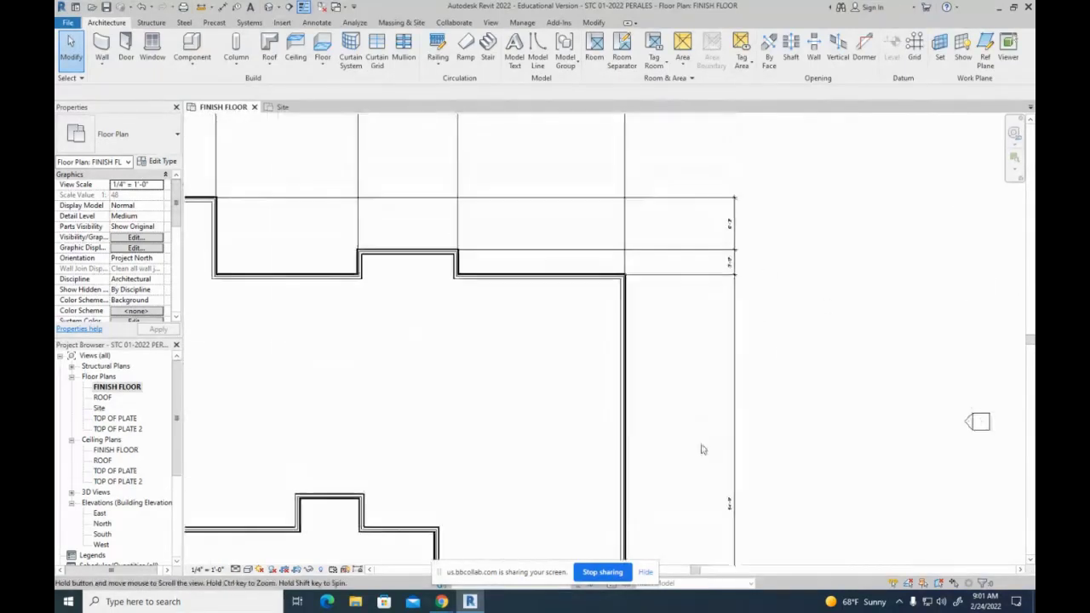
scroll(766, 273, "up", 4)
scroll(764, 258, "down", 4)
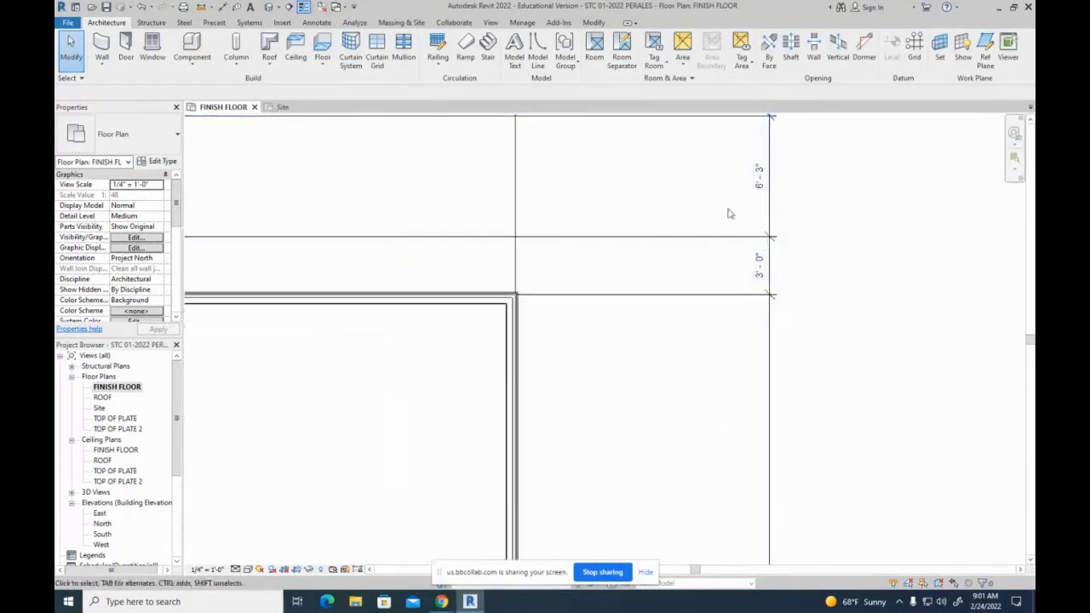
scroll(722, 313, "down", 2)
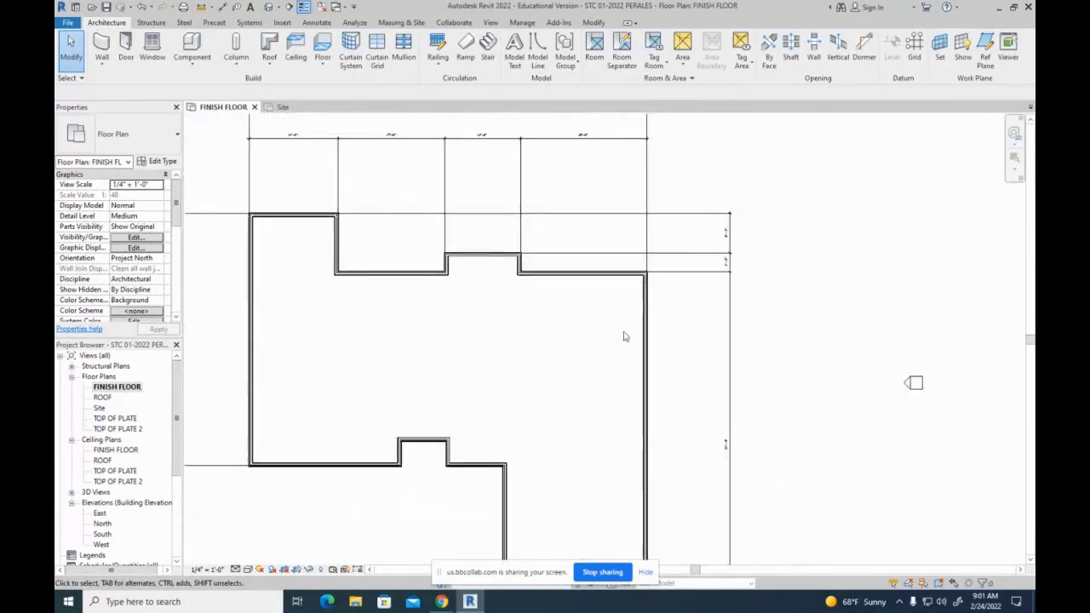
scroll(726, 272, "up", 4)
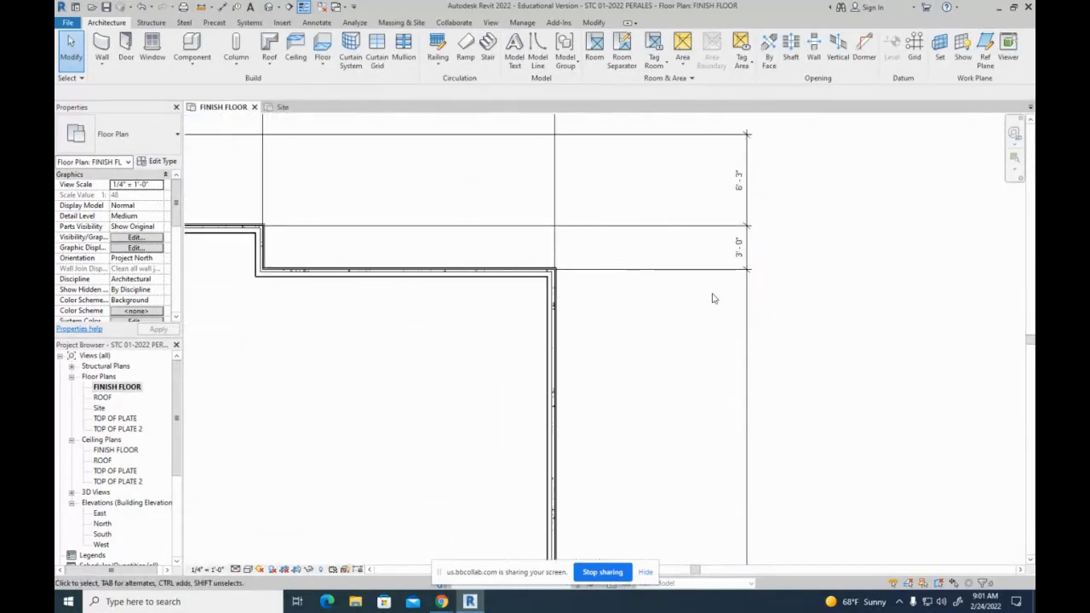
scroll(683, 294, "down", 3)
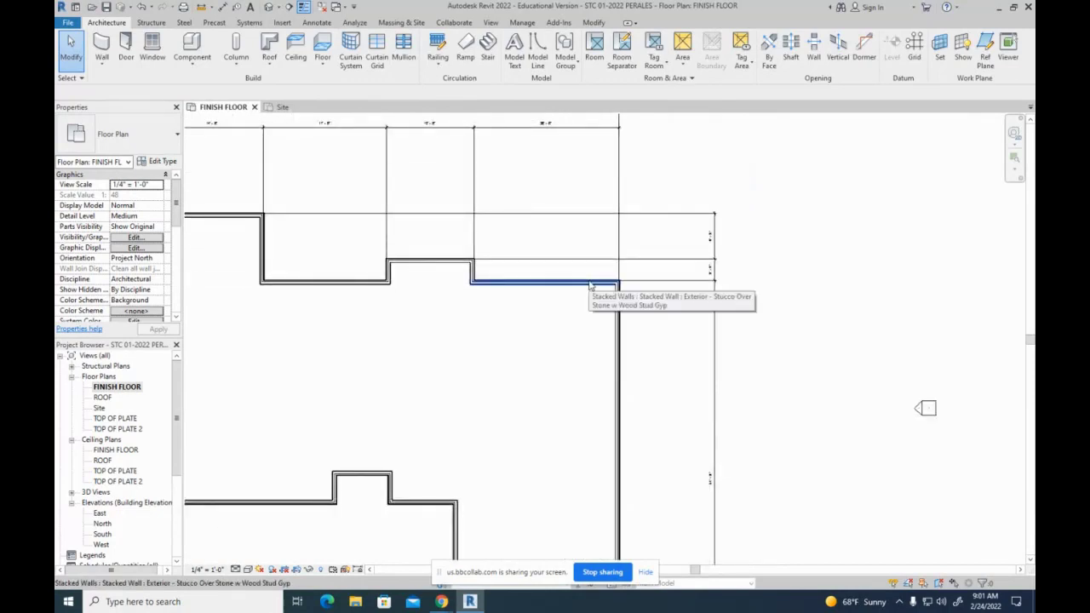
- Move the middle projection's top wall and the two recessed top walls beside it 3 inches upward, and check the depth dimensions
left_click(527, 284)
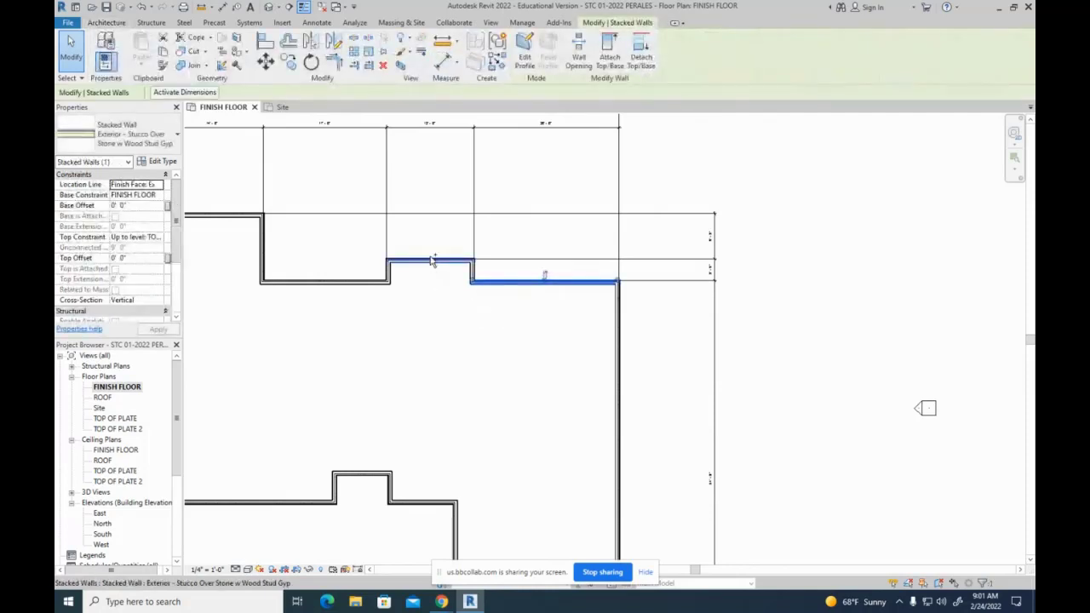
left_click(431, 261, "ctrl")
left_click(343, 281, "ctrl")
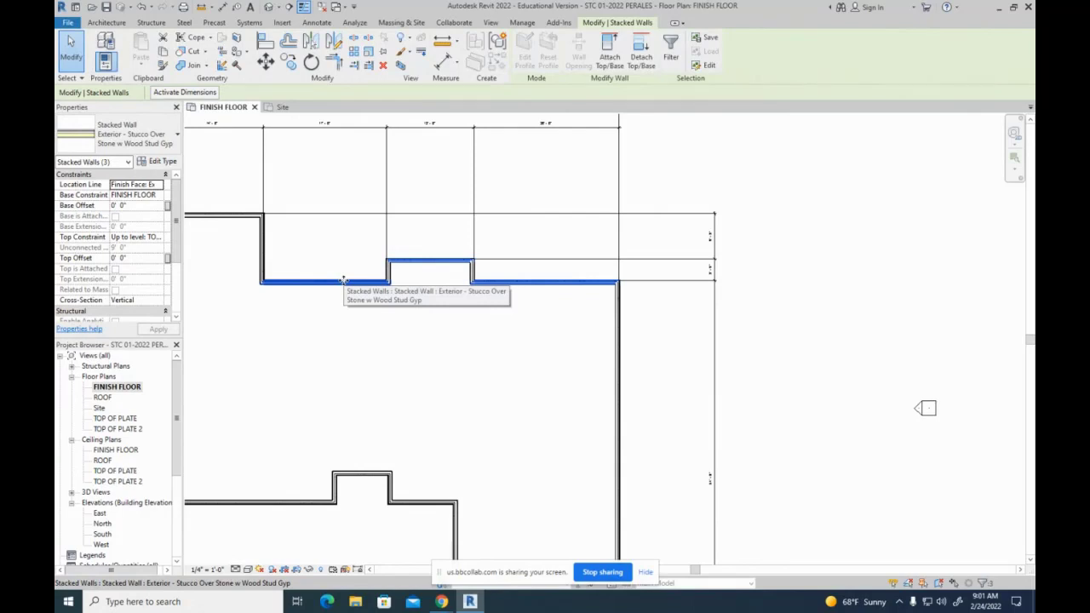
left_click(266, 61)
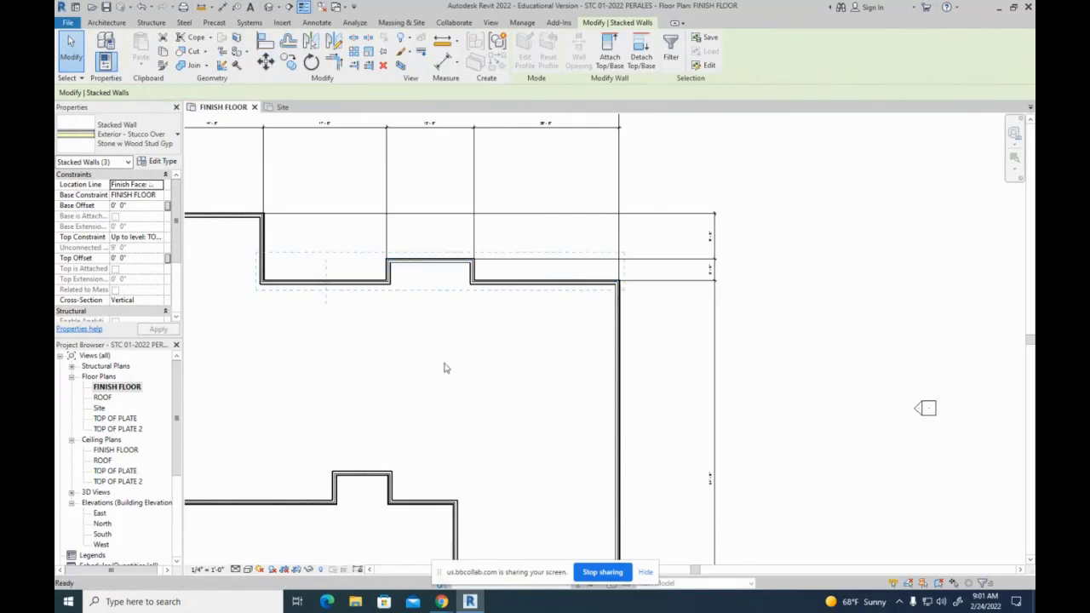
left_click(524, 450)
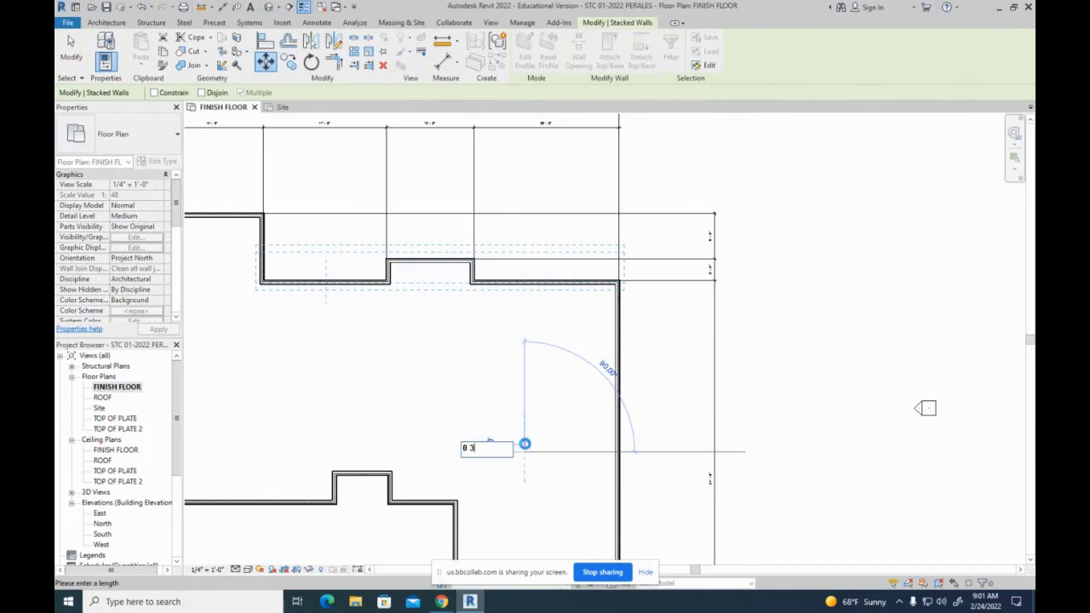
key("Return")
key("Escape")
scroll(770, 419, "up", 1)
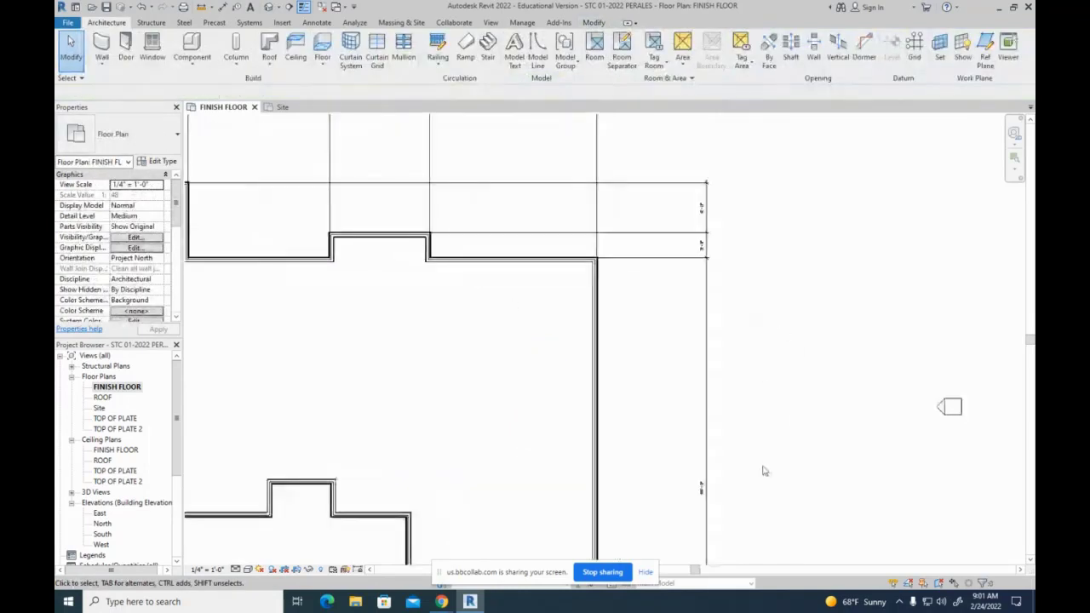
scroll(764, 471, "up", 3)
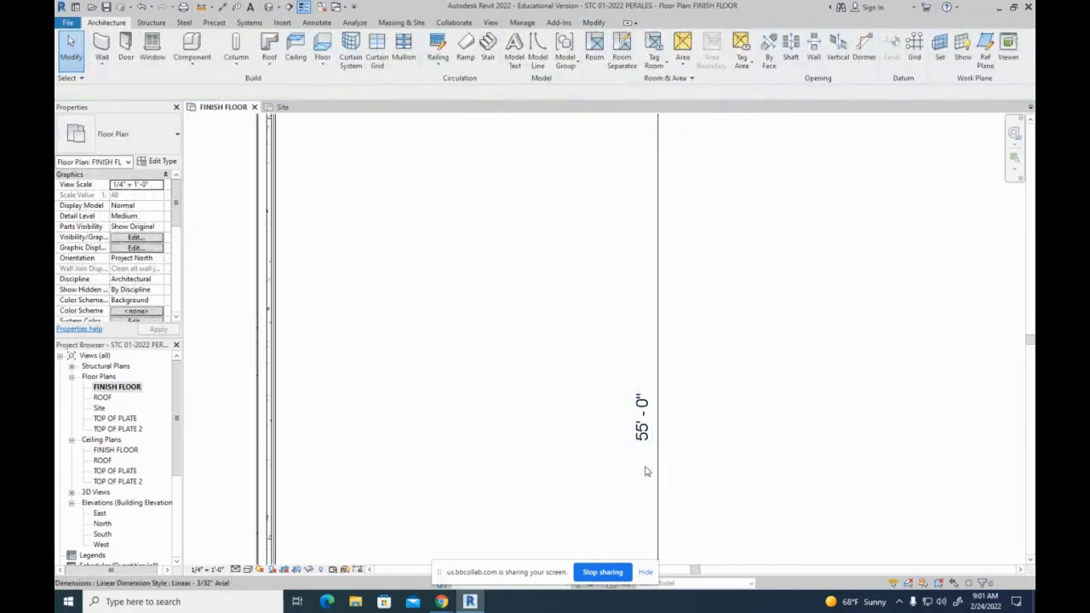
scroll(645, 471, "down", 5)
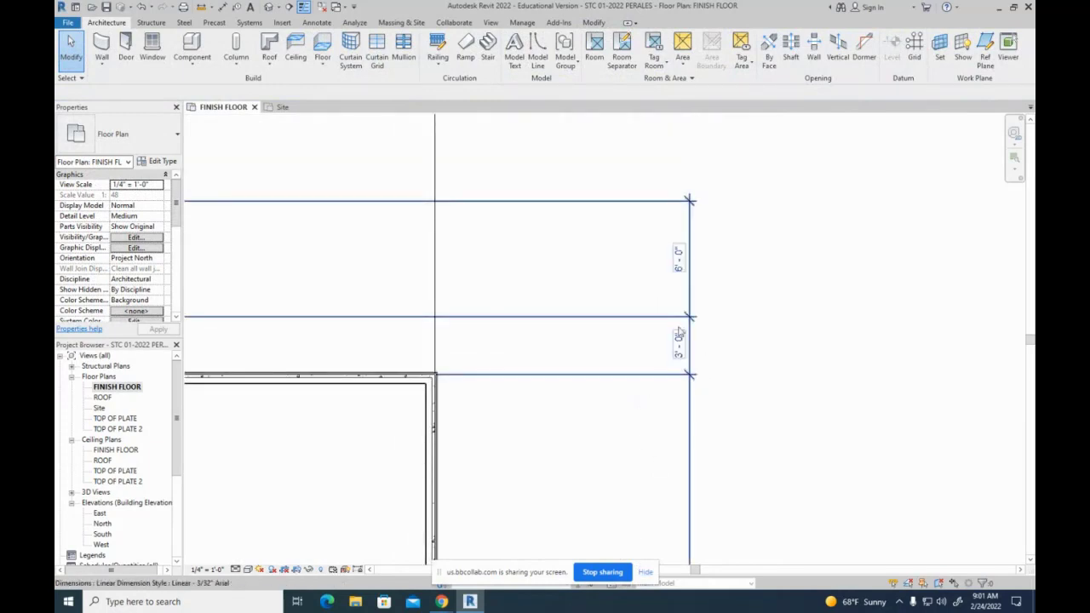